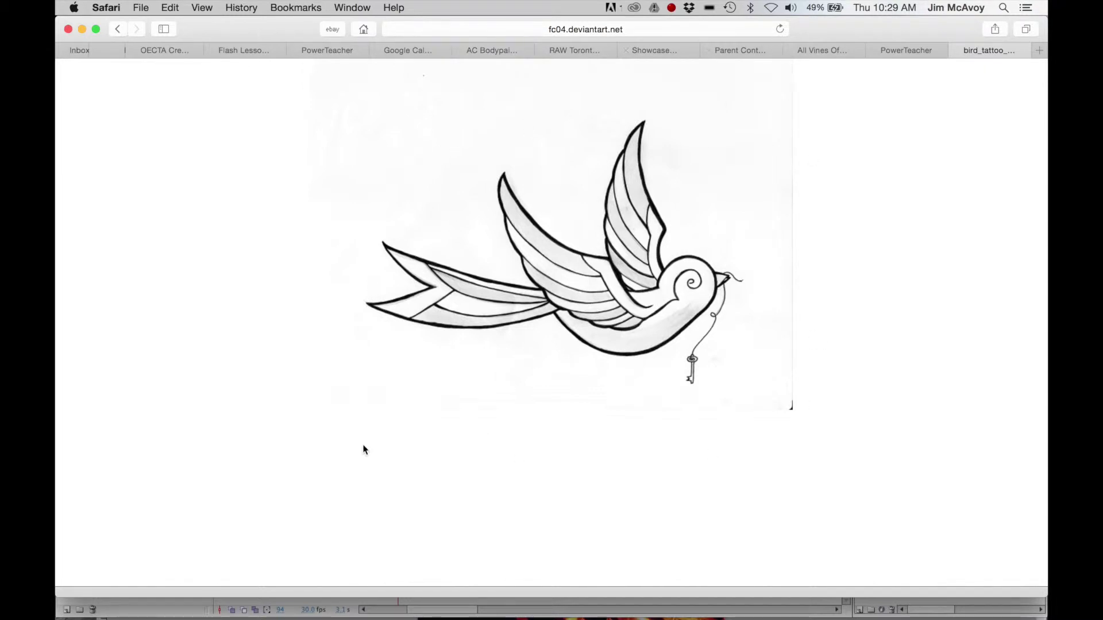
Save the bird tattoo image from the web page to the Desktop as bird.png.
{"action": "right_click", "coordinate": [598, 308]}
{"action": "left_click", "coordinate": [614, 346]}
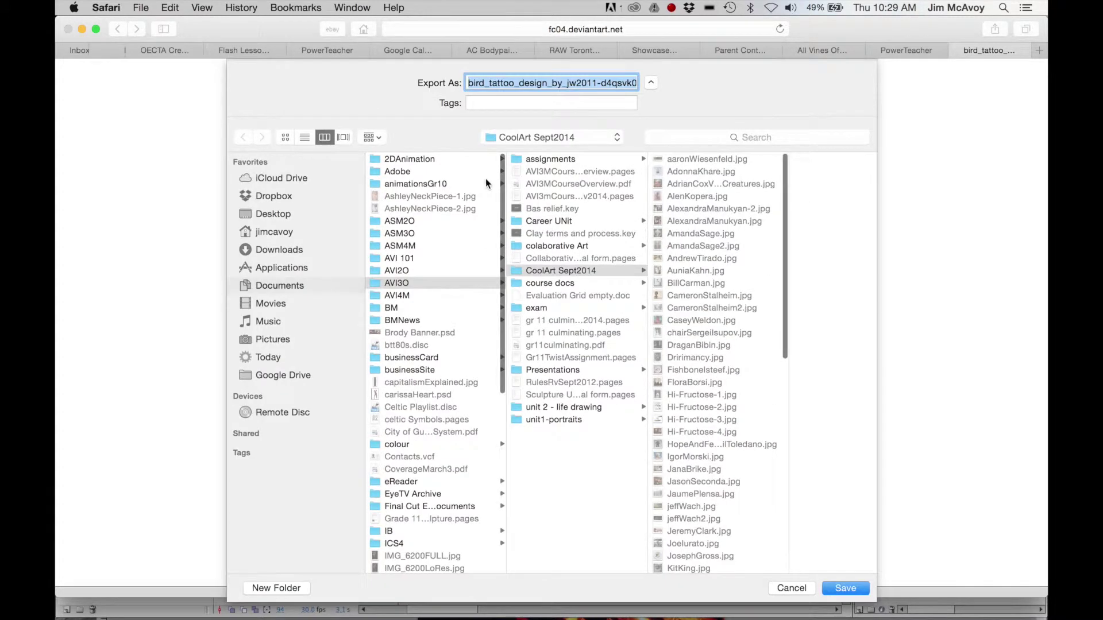
{"action": "type", "text": "bird.png"}
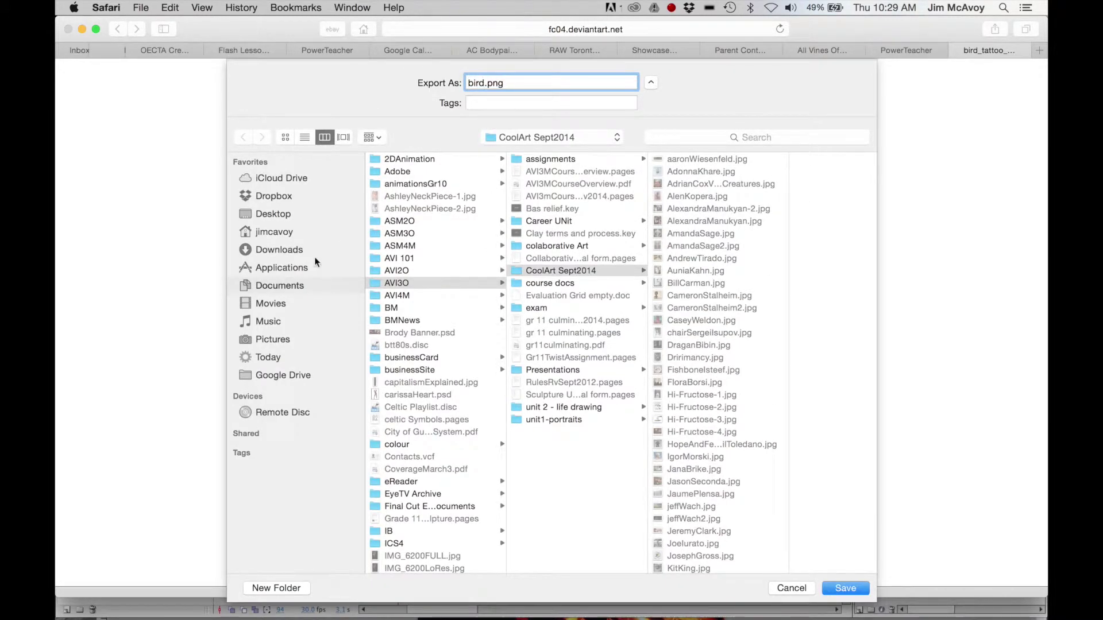
{"action": "left_click", "coordinate": [282, 214]}
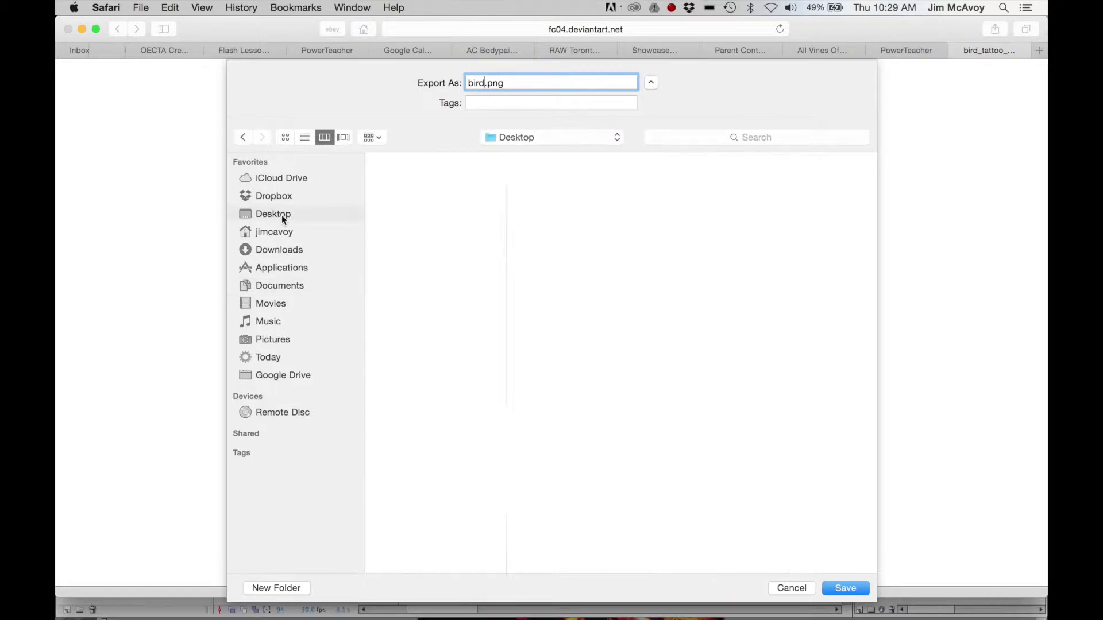
{"action": "left_click", "coordinate": [846, 587]}
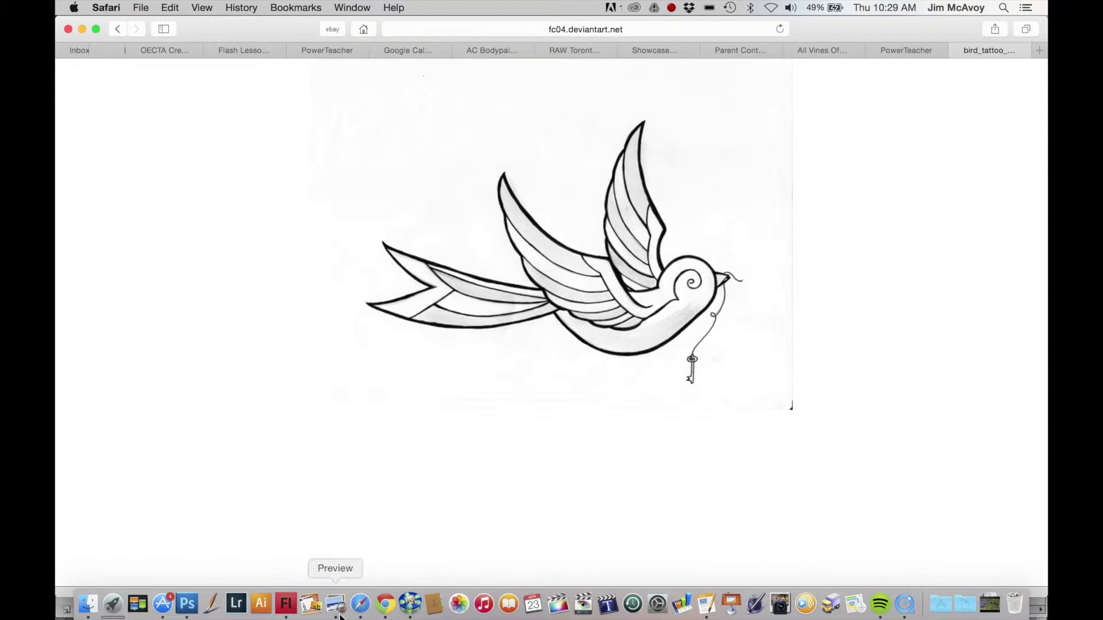
Switch to Adobe Flash CS4 and create a new Flash File (ActionScript 3.0) document.
{"action": "left_click", "coordinate": [285, 607]}
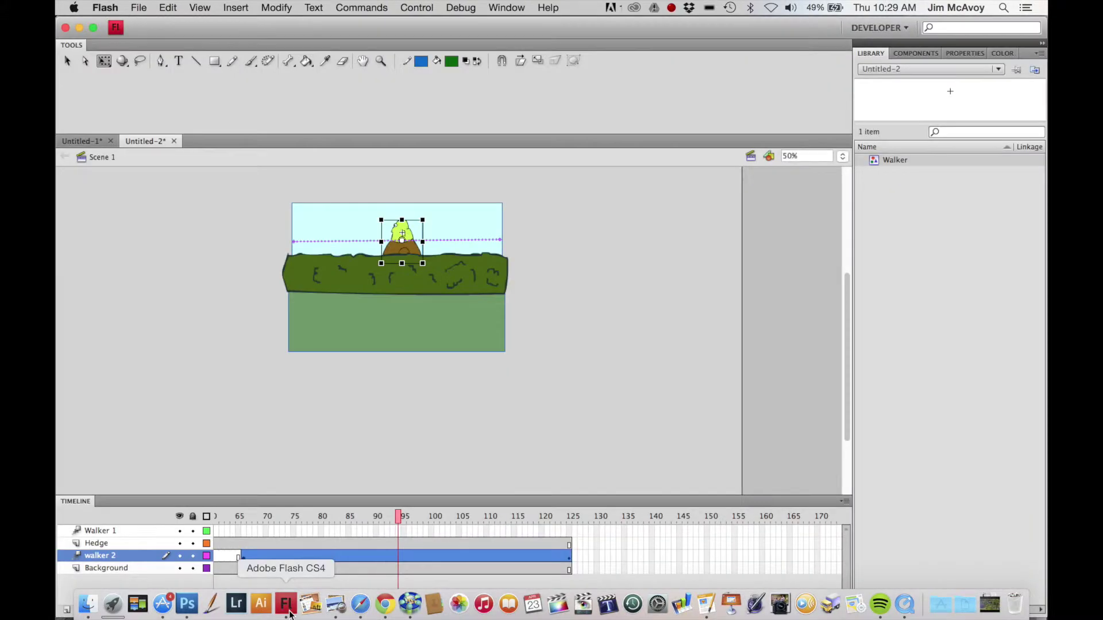
{"action": "left_click", "coordinate": [145, 9]}
{"action": "left_click", "coordinate": [149, 25]}
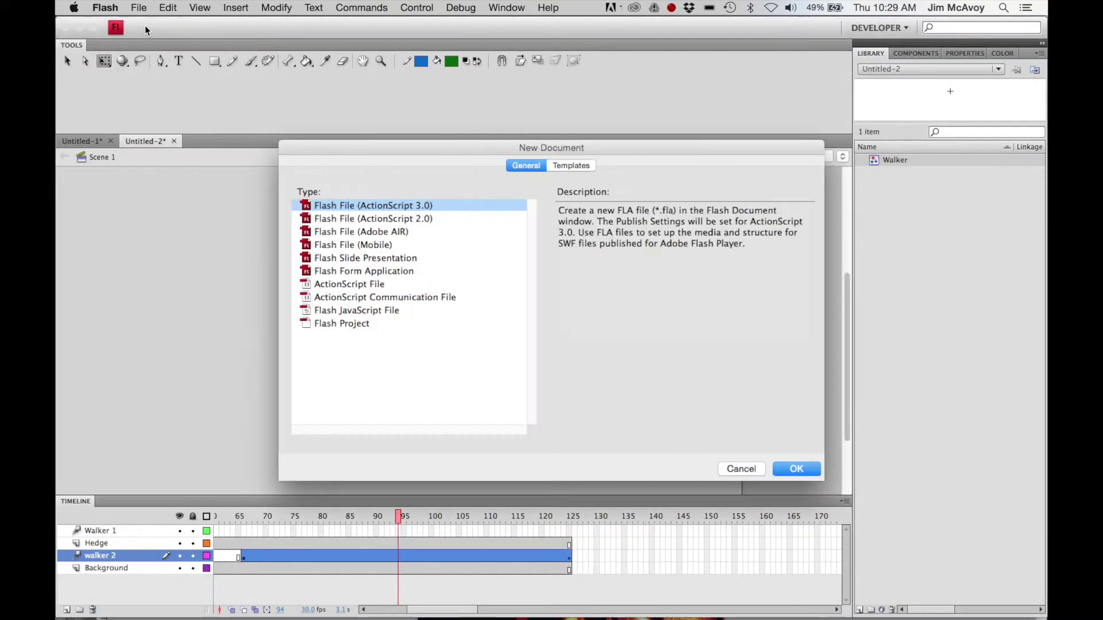
{"action": "left_click", "coordinate": [796, 469]}
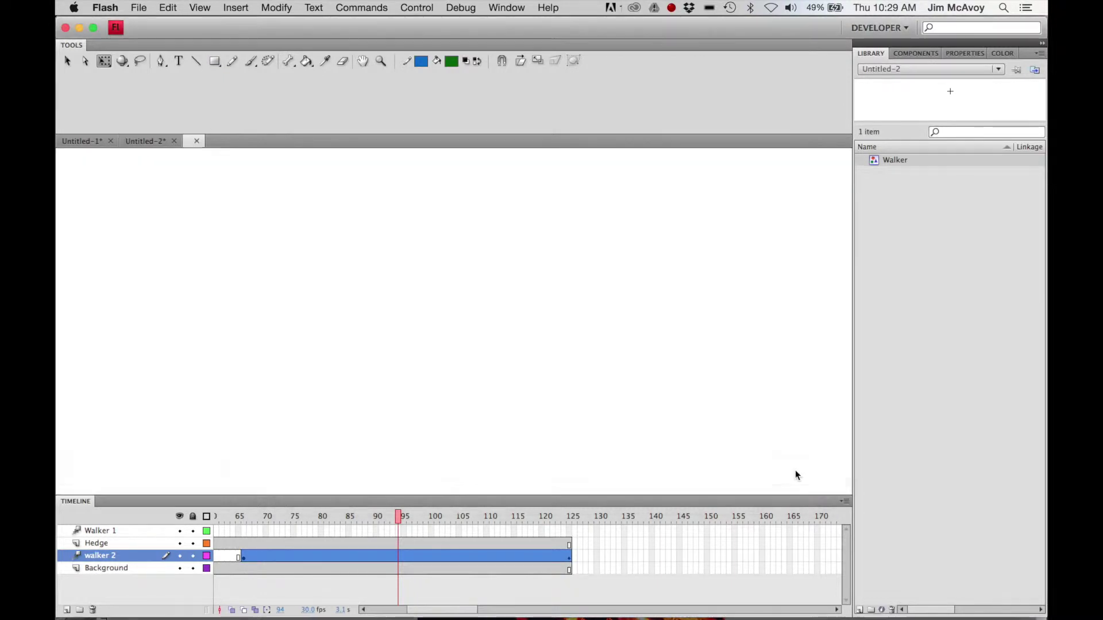
Create a new Graphic symbol named bird in the library root.
{"action": "left_click", "coordinate": [236, 7]}
{"action": "left_click", "coordinate": [253, 24]}
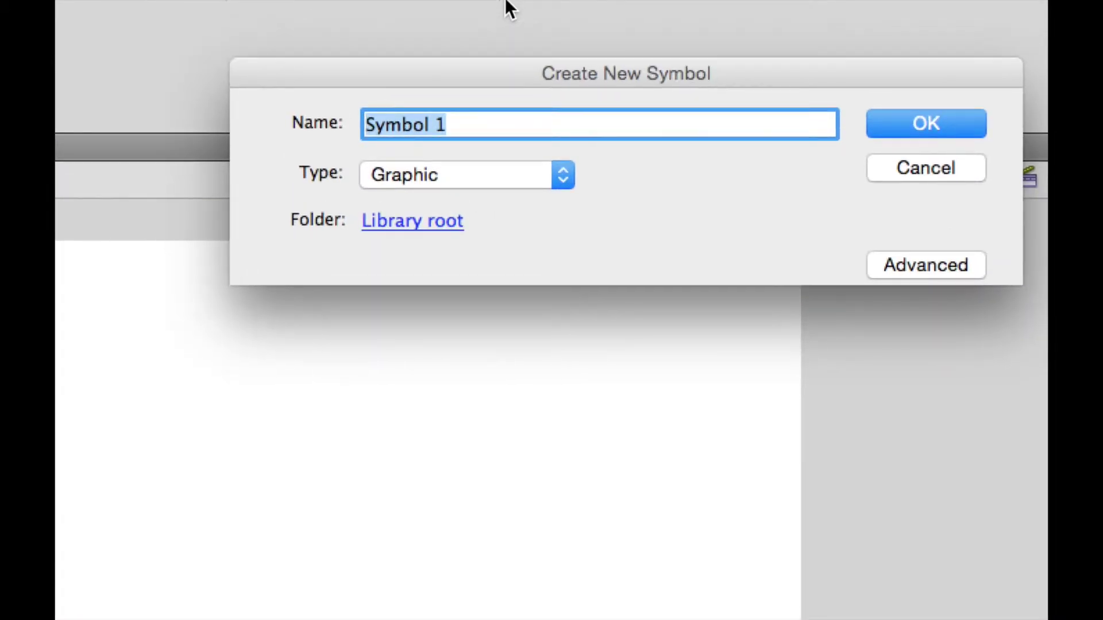
{"action": "type", "text": "bird"}
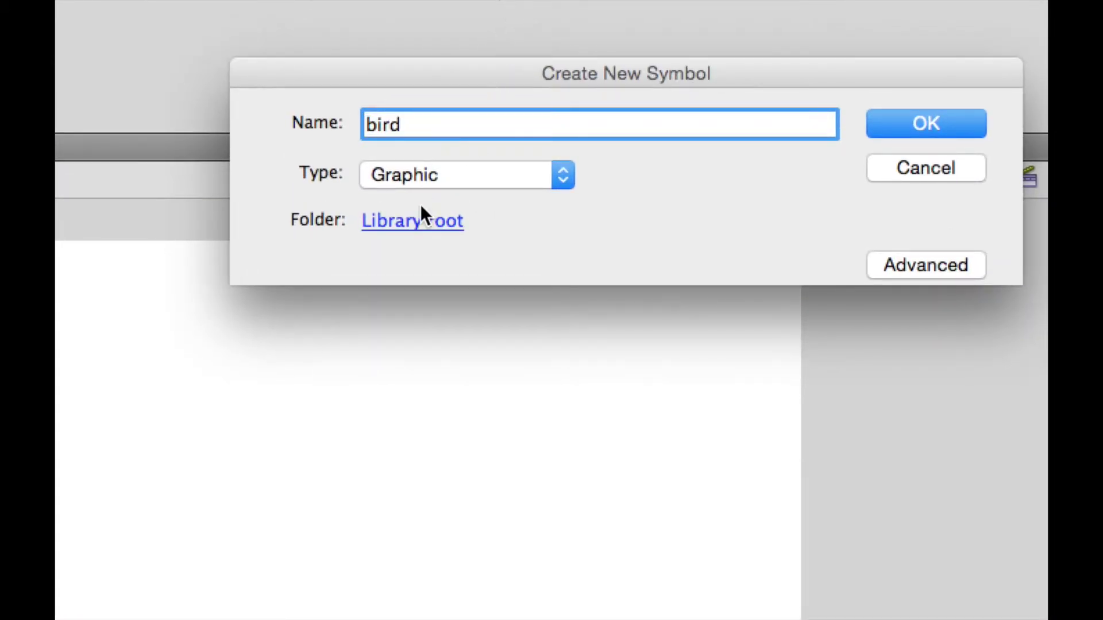
{"action": "left_click", "coordinate": [889, 129]}
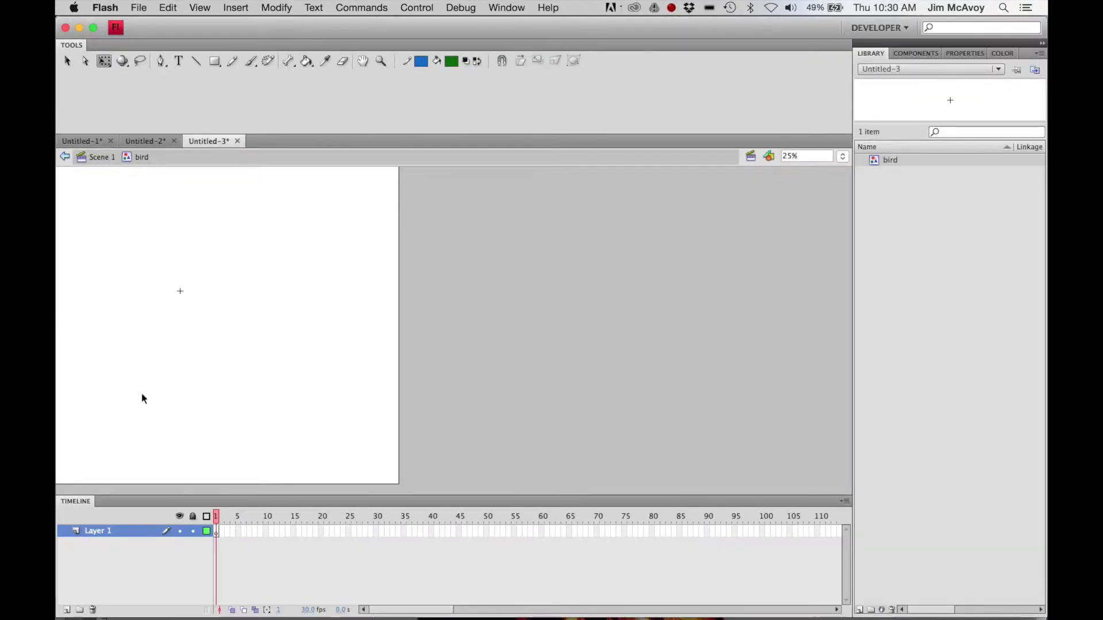
Bring bird.png from the Desktop onto the bird symbol's stage and position it over the registration point.
{"action": "key", "text": "super+equal"}
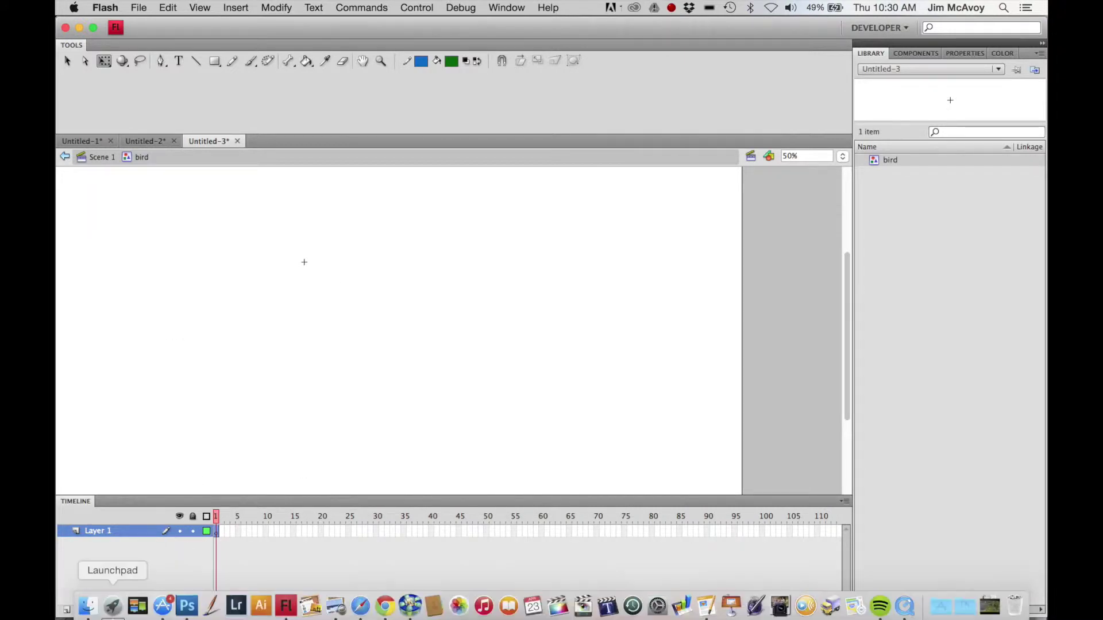
{"action": "left_click", "coordinate": [87, 607]}
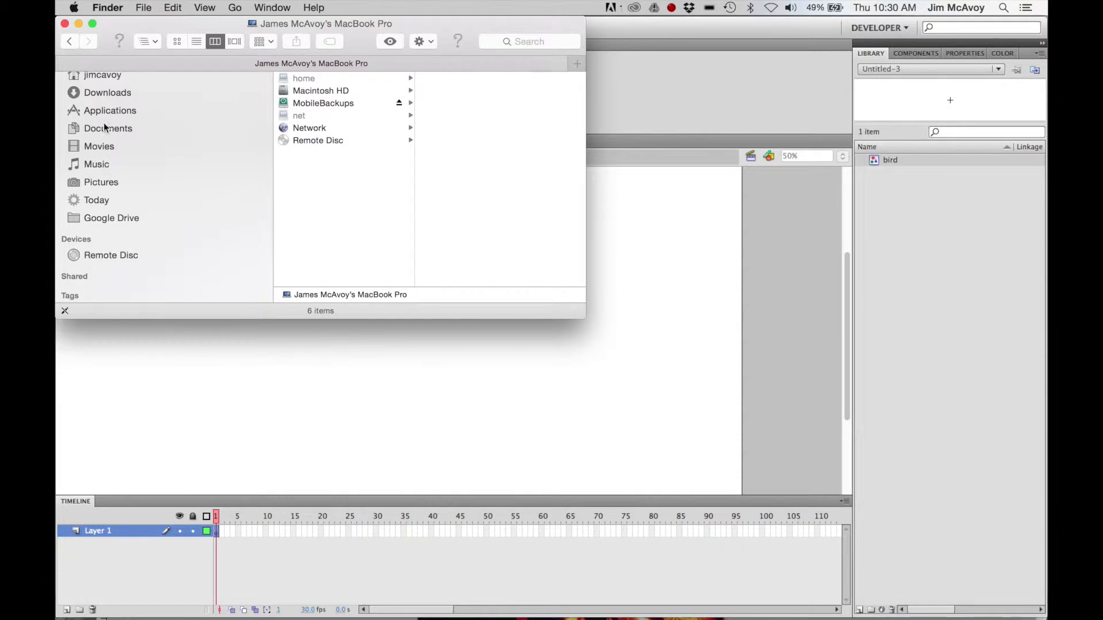
{"action": "scroll", "coordinate": [109, 116], "scroll_direction": "up", "scroll_amount": 2}
{"action": "scroll", "coordinate": [110, 116], "scroll_direction": "up", "scroll_amount": 3}
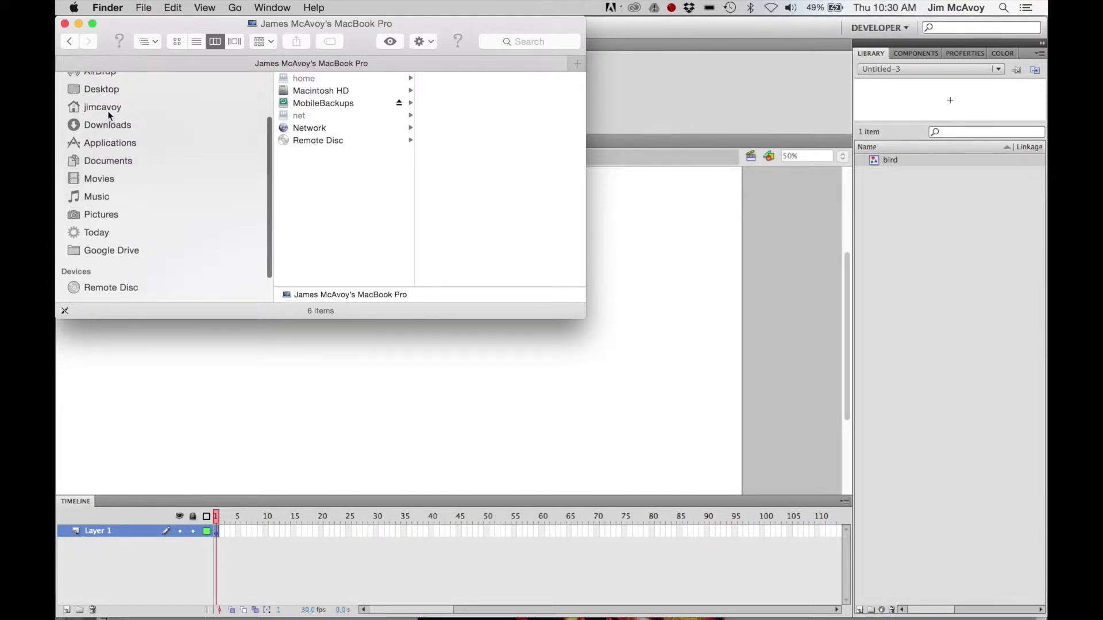
{"action": "left_click", "coordinate": [103, 112]}
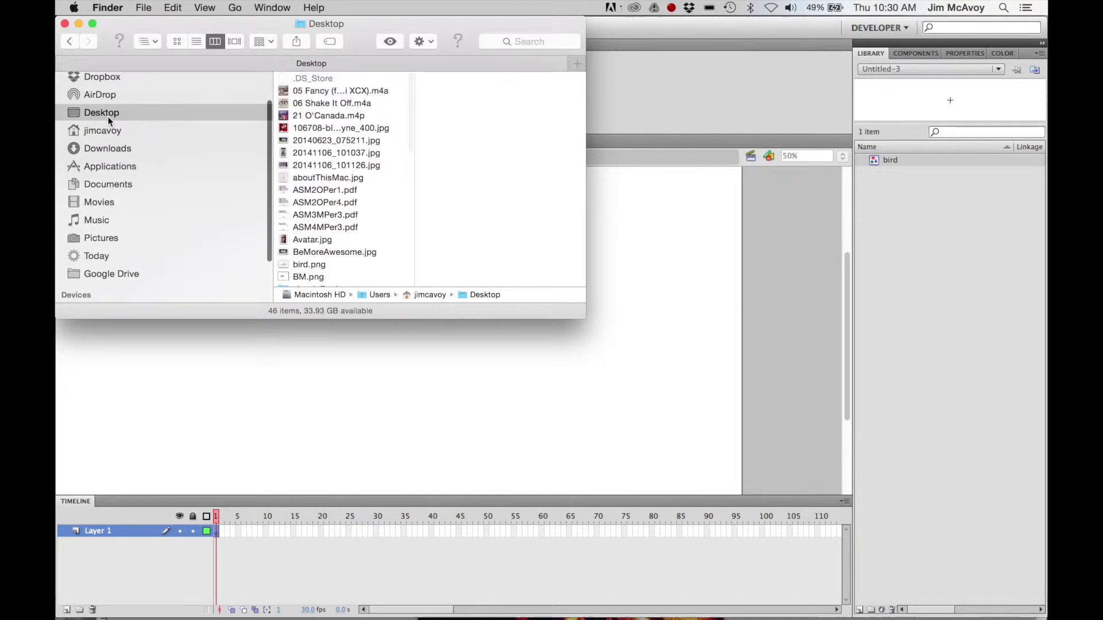
{"action": "left_click", "coordinate": [299, 264]}
{"action": "left_click_drag", "start_coordinate": [283, 264], "coordinate": [365, 383]}
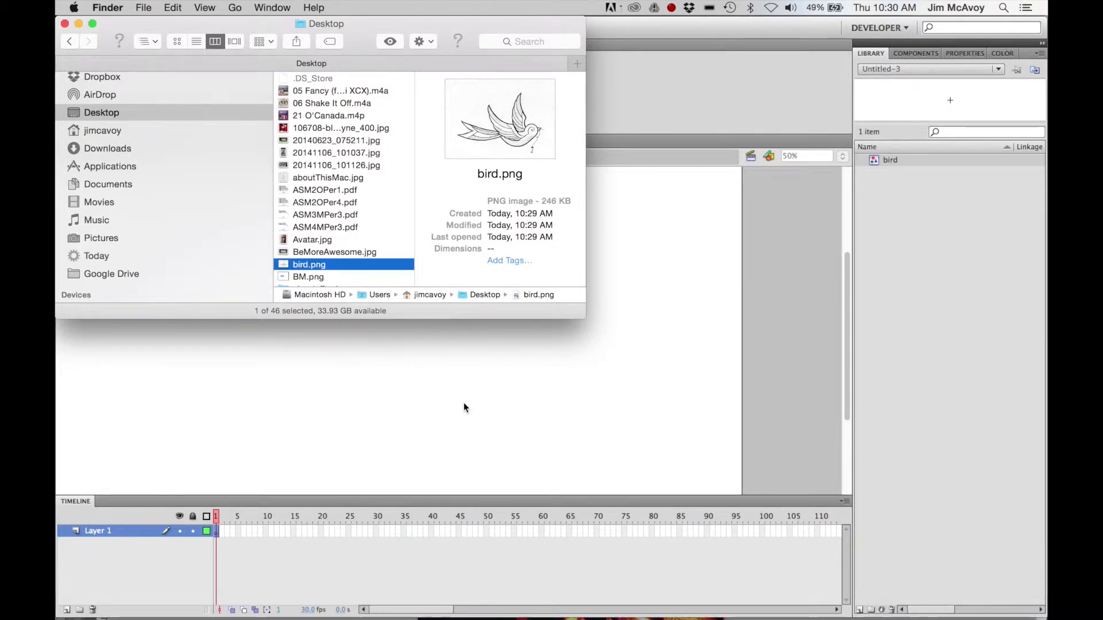
{"action": "left_click_drag", "start_coordinate": [386, 402], "coordinate": [274, 245]}
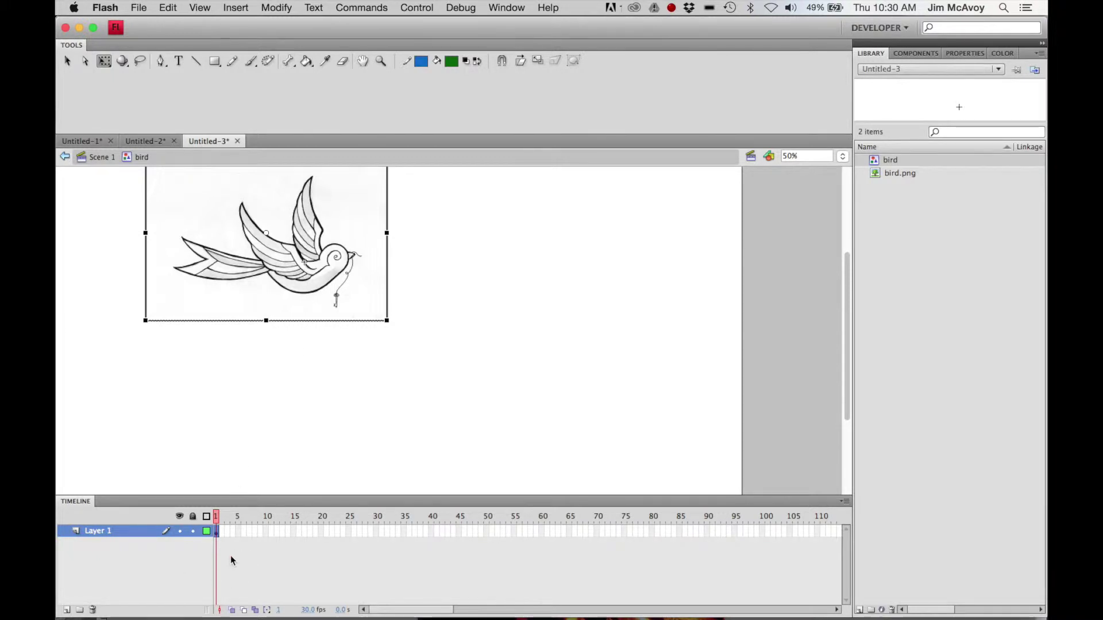
Add a new layer above the bird image and name it Tracing.
{"action": "left_click", "coordinate": [66, 610]}
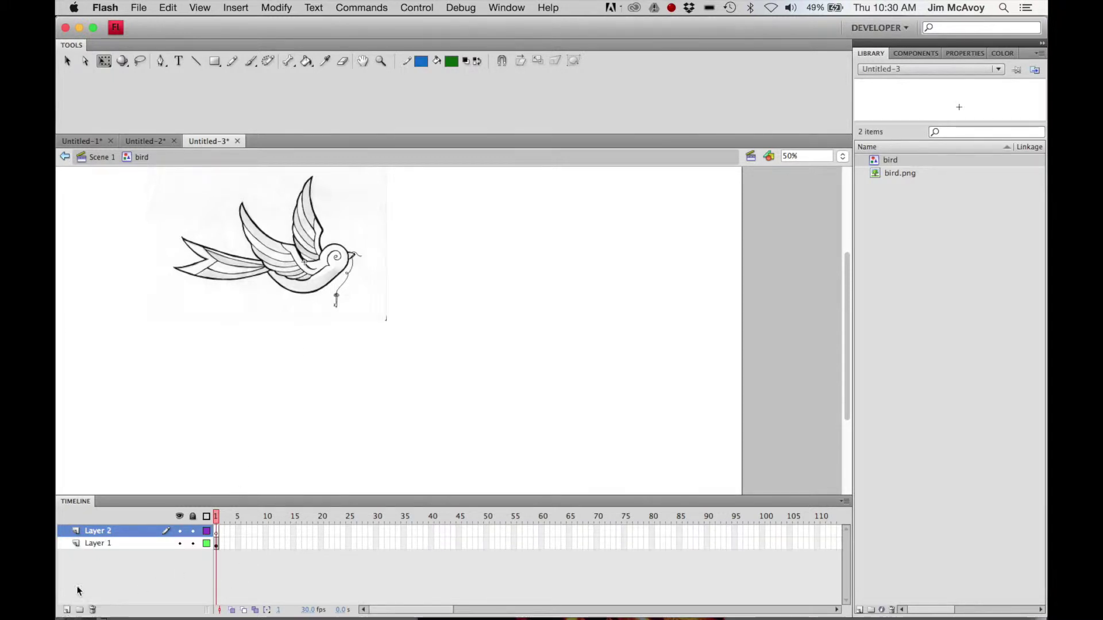
{"action": "double_click", "coordinate": [97, 533]}
{"action": "type", "text": "Tracing"}
{"action": "key", "text": "Return"}
Set the fill color to bright blue and trace the outline of the bird's belly and head with the Brush tool.
{"action": "key", "text": "super+equal"}
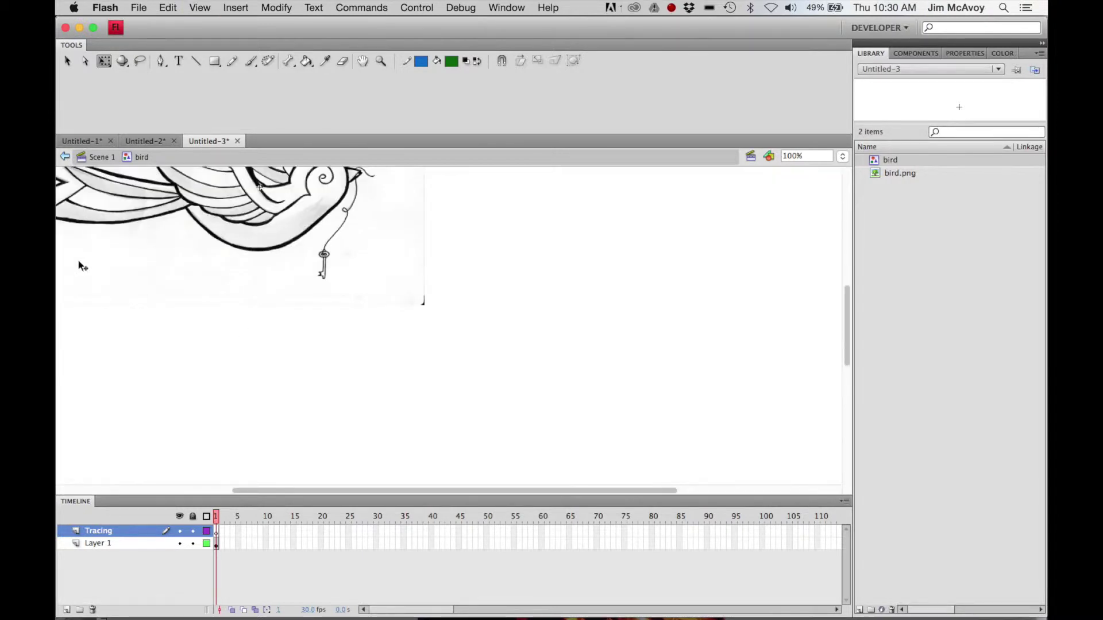
{"action": "scroll", "coordinate": [91, 197], "scroll_direction": "up", "scroll_amount": 5}
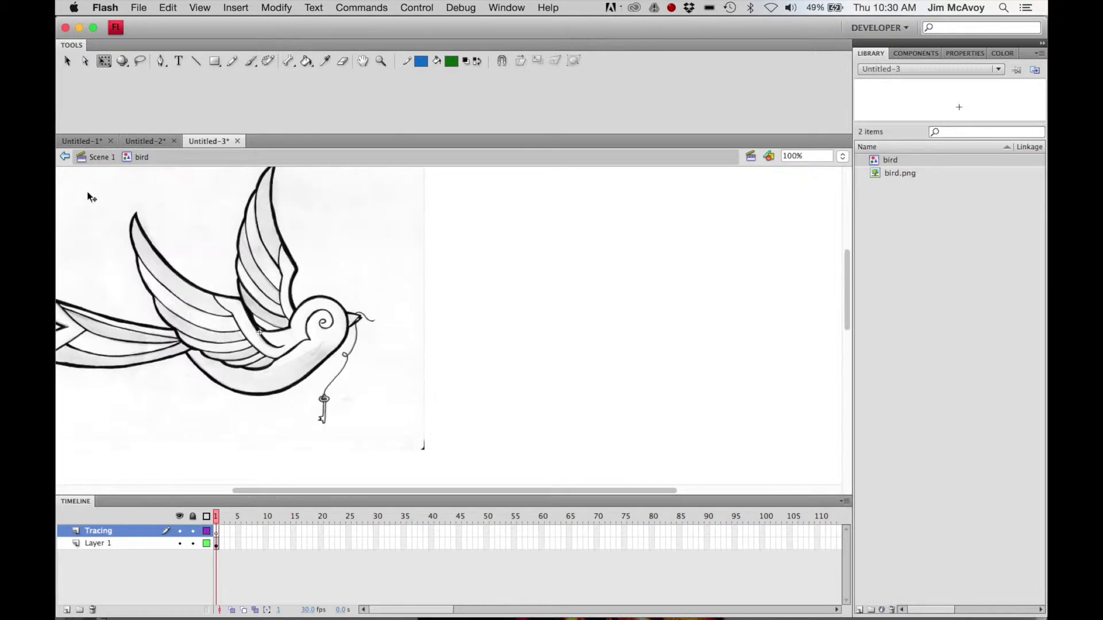
{"action": "scroll", "coordinate": [77, 309], "scroll_direction": "left", "scroll_amount": 2}
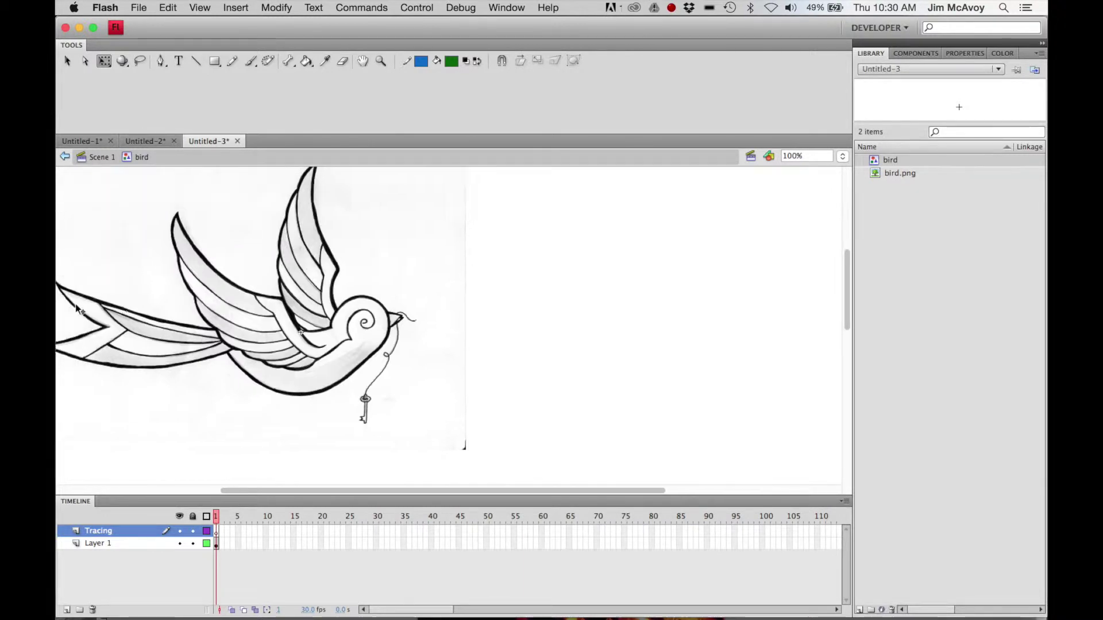
{"action": "scroll", "coordinate": [77, 309], "scroll_direction": "left", "scroll_amount": 10}
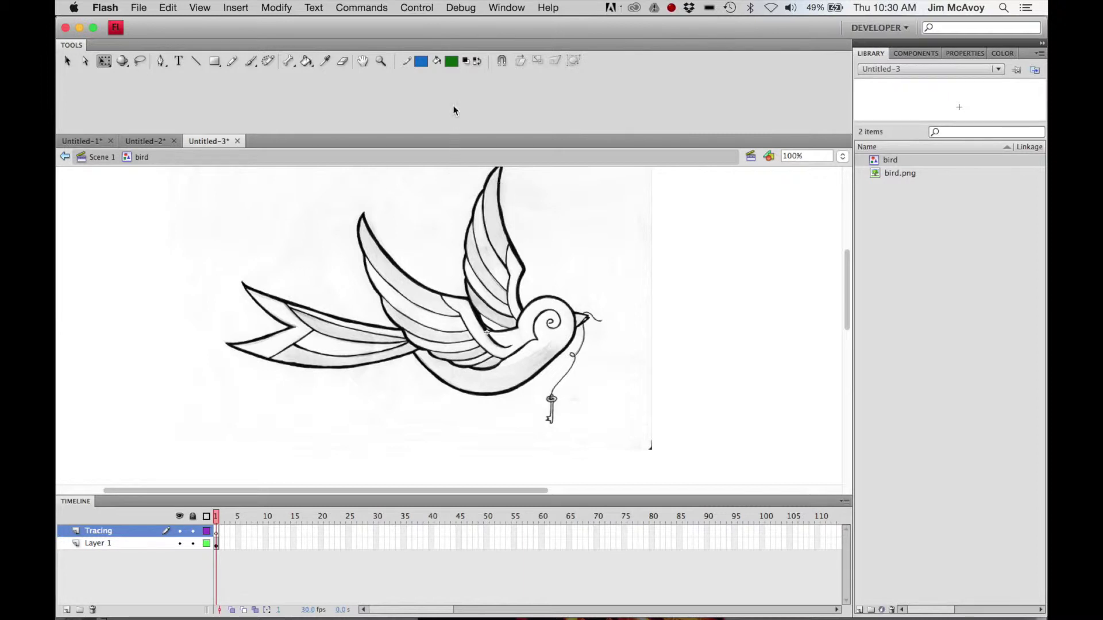
{"action": "left_click", "coordinate": [452, 61]}
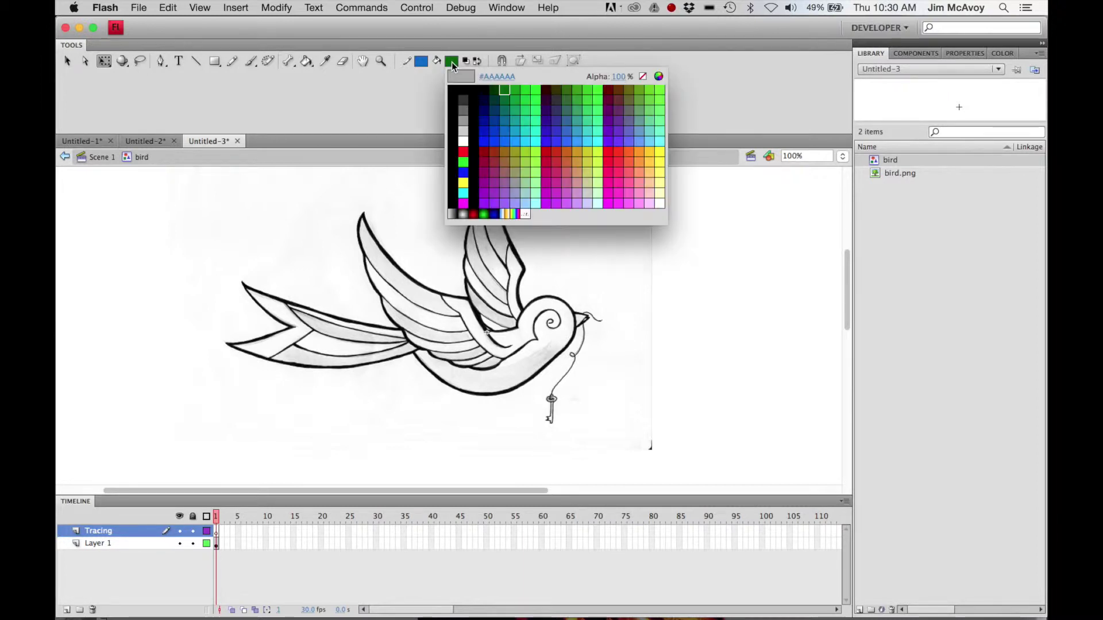
{"action": "left_click", "coordinate": [495, 139]}
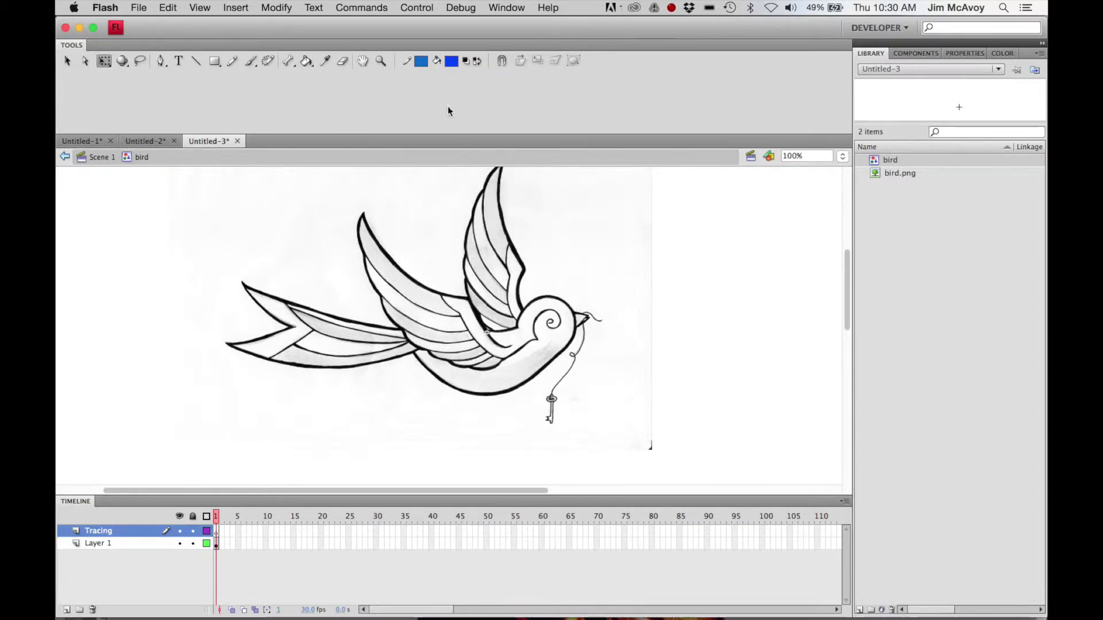
{"action": "left_click", "coordinate": [250, 62]}
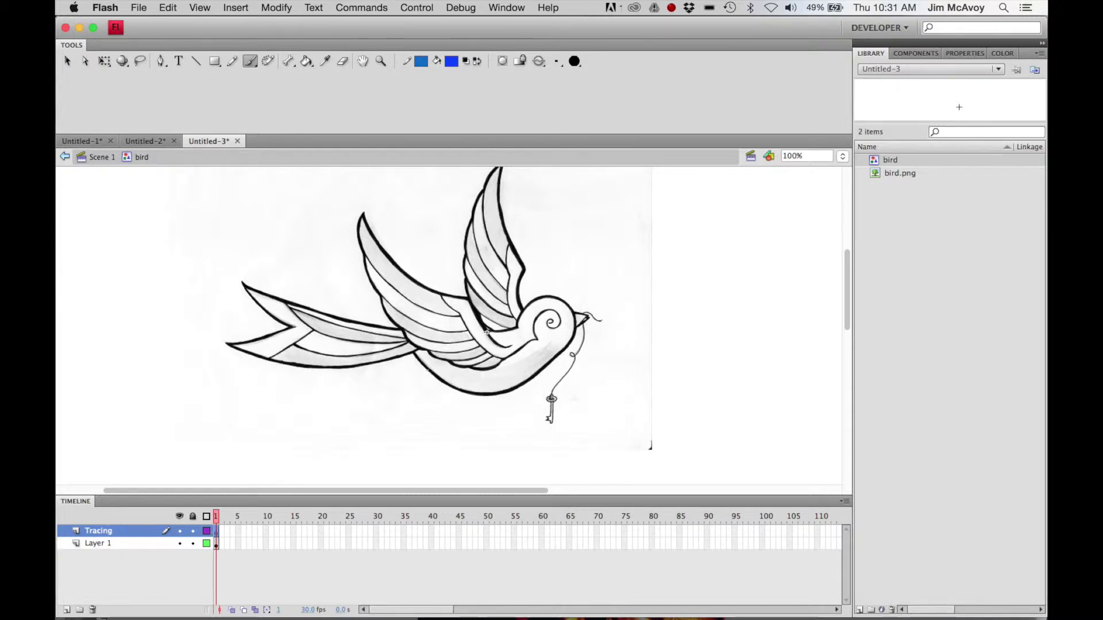
{"action": "mouse_move", "coordinate": [416, 357]}
{"action": "left_mouse_down"}
{"action": "mouse_move", "coordinate": [487, 395]}
{"action": "mouse_move", "coordinate": [524, 385]}
{"action": "mouse_move", "coordinate": [574, 327]}
{"action": "mouse_move", "coordinate": [571, 302]}
{"action": "mouse_move", "coordinate": [534, 299]}
{"action": "left_mouse_up"}
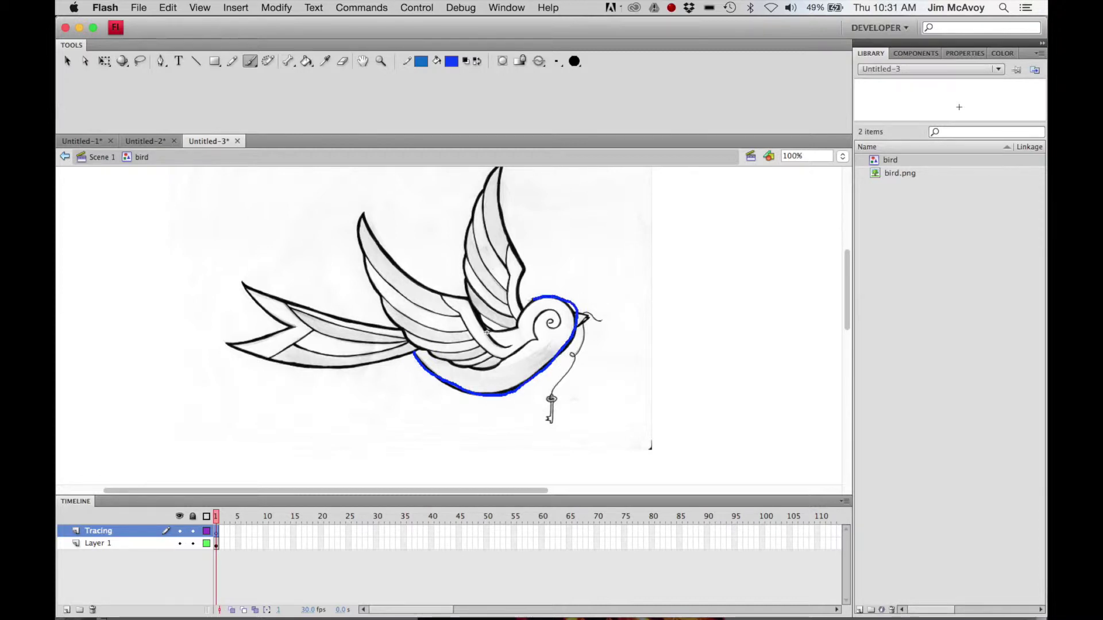
Trace the bird's upright far wing with its inner edge, the eye and the beak in blue.
{"action": "mouse_move", "coordinate": [487, 332]}
{"action": "left_mouse_down"}
{"action": "mouse_move", "coordinate": [524, 307]}
{"action": "mouse_move", "coordinate": [522, 264]}
{"action": "mouse_move", "coordinate": [495, 167]}
{"action": "mouse_move", "coordinate": [463, 266]}
{"action": "mouse_move", "coordinate": [477, 314]}
{"action": "mouse_move", "coordinate": [512, 328]}
{"action": "mouse_move", "coordinate": [487, 332]}
{"action": "left_mouse_up"}
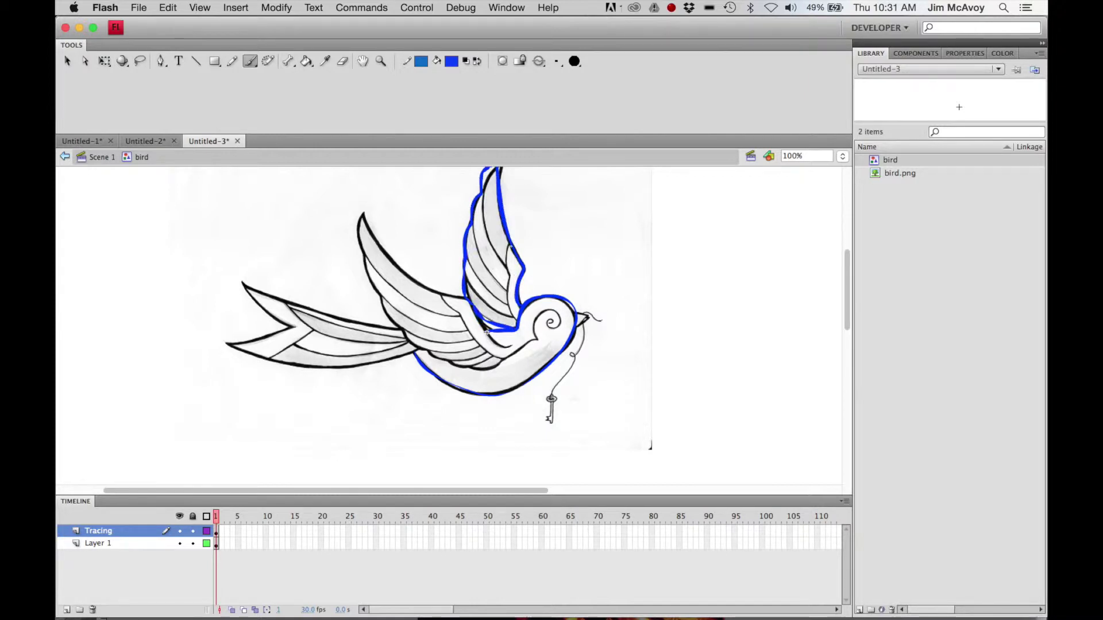
{"action": "left_click_drag", "start_coordinate": [508, 253], "coordinate": [515, 323]}
{"action": "left_click", "coordinate": [550, 322]}
{"action": "left_click_drag", "start_coordinate": [576, 313], "coordinate": [587, 317]}
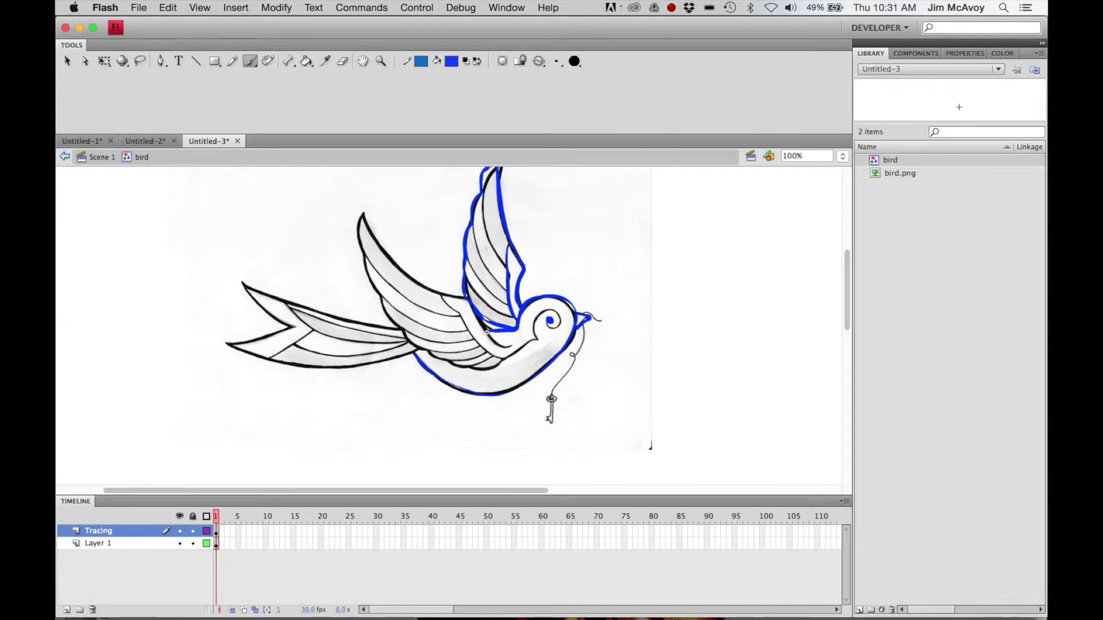
Trace the outline of the bird's near wing with its inner band, and the forked tail.
{"action": "mouse_move", "coordinate": [402, 273]}
{"action": "left_mouse_down"}
{"action": "mouse_move", "coordinate": [363, 215]}
{"action": "mouse_move", "coordinate": [365, 260]}
{"action": "left_mouse_up"}
{"action": "mouse_move", "coordinate": [382, 299]}
{"action": "left_mouse_down"}
{"action": "mouse_move", "coordinate": [428, 350]}
{"action": "mouse_move", "coordinate": [472, 369]}
{"action": "mouse_move", "coordinate": [504, 362]}
{"action": "left_mouse_up"}
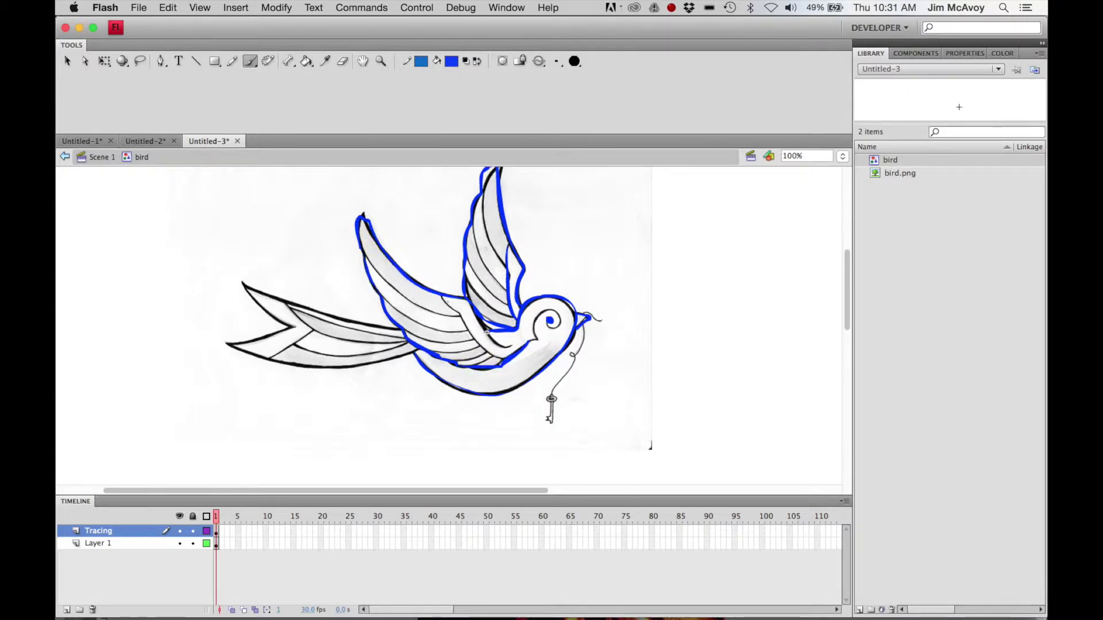
{"action": "left_click_drag", "start_coordinate": [446, 299], "coordinate": [468, 334]}
{"action": "mouse_move", "coordinate": [402, 329]}
{"action": "left_mouse_down"}
{"action": "mouse_move", "coordinate": [256, 294]}
{"action": "mouse_move", "coordinate": [292, 330]}
{"action": "mouse_move", "coordinate": [239, 342]}
{"action": "mouse_move", "coordinate": [297, 362]}
{"action": "mouse_move", "coordinate": [365, 365]}
{"action": "mouse_move", "coordinate": [413, 349]}
{"action": "left_mouse_up"}
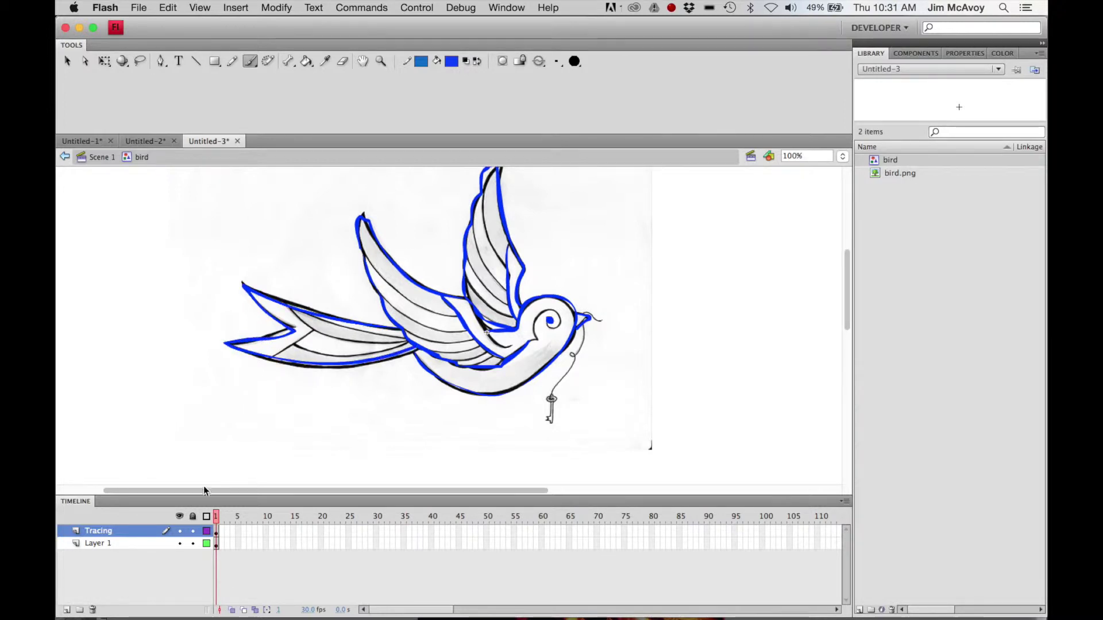
Toggle the visibility of Layer 1 to check the tracing, leaving the reference image hidden.
{"action": "left_click", "coordinate": [179, 544]}
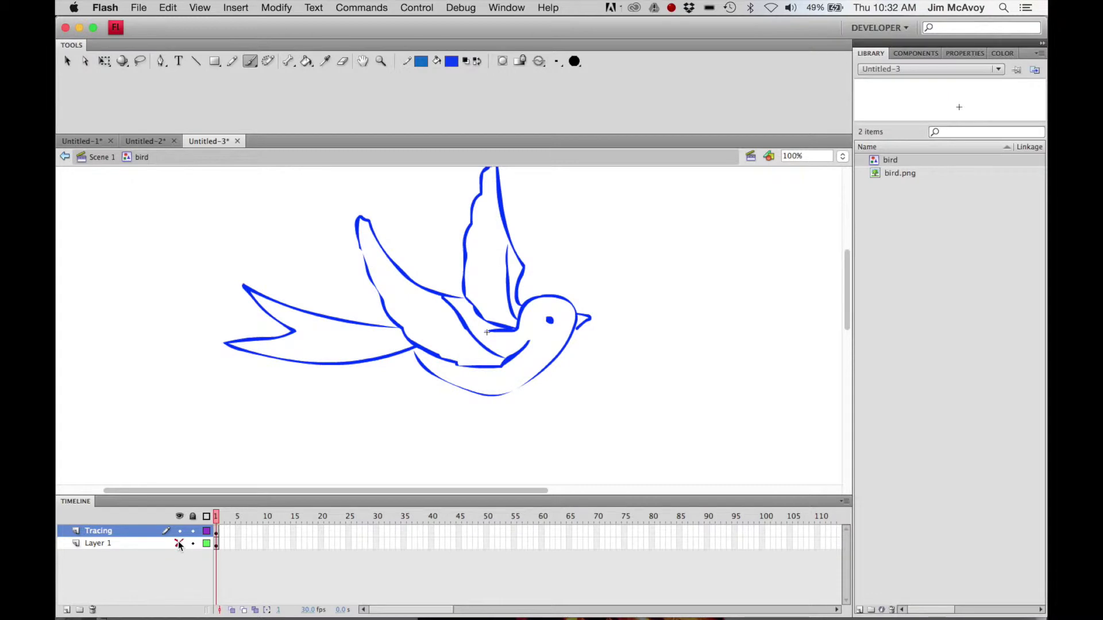
{"action": "left_click", "coordinate": [180, 543]}
{"action": "left_click", "coordinate": [179, 544]}
{"action": "left_click", "coordinate": [179, 544]}
{"action": "left_click", "coordinate": [179, 543]}
Draw two small feet beneath the bird's belly on the Tracing layer's first frame.
{"action": "left_click", "coordinate": [216, 532]}
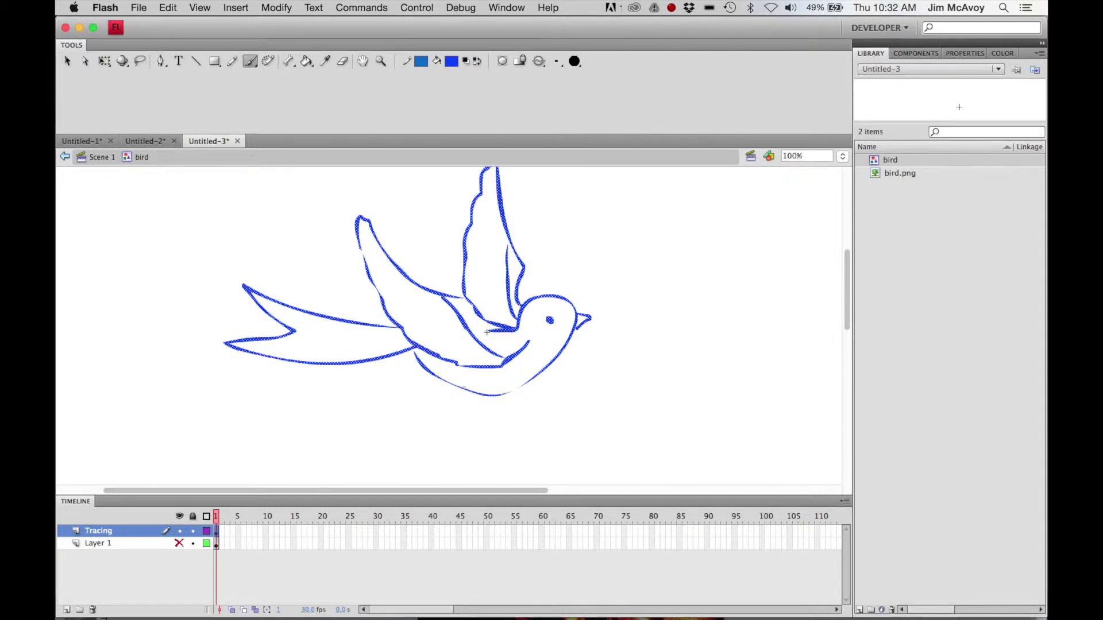
{"action": "key", "text": "super+shift+a"}
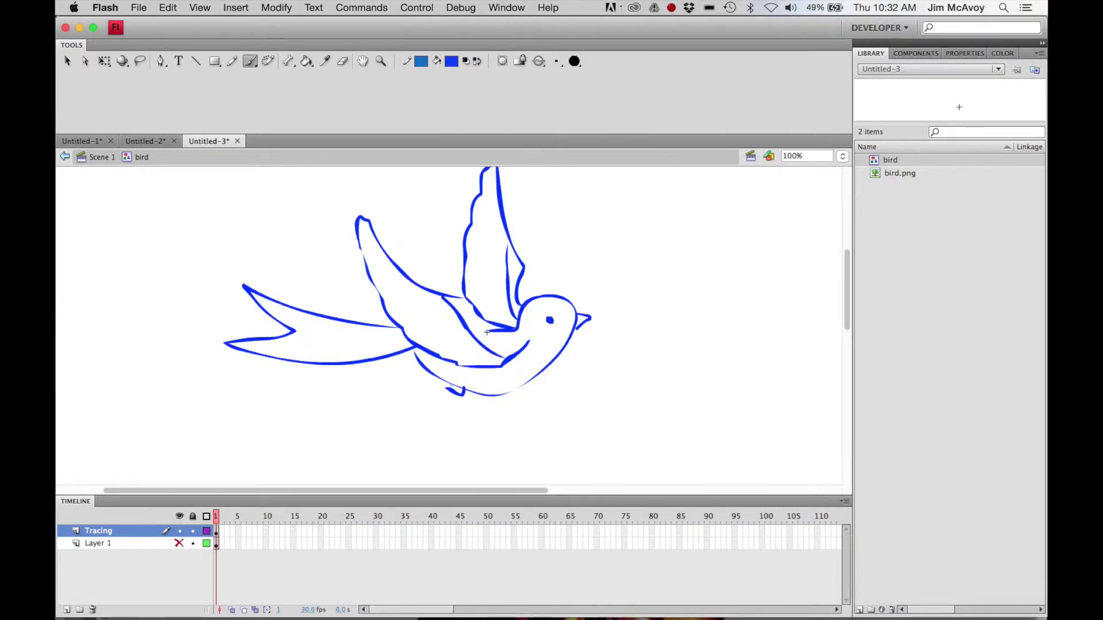
{"action": "left_click_drag", "start_coordinate": [442, 379], "coordinate": [447, 387]}
Insert a keyframe at frame 2 of the Tracing layer and lasso and delete both wings from its drawing.
{"action": "key", "text": "F6"}
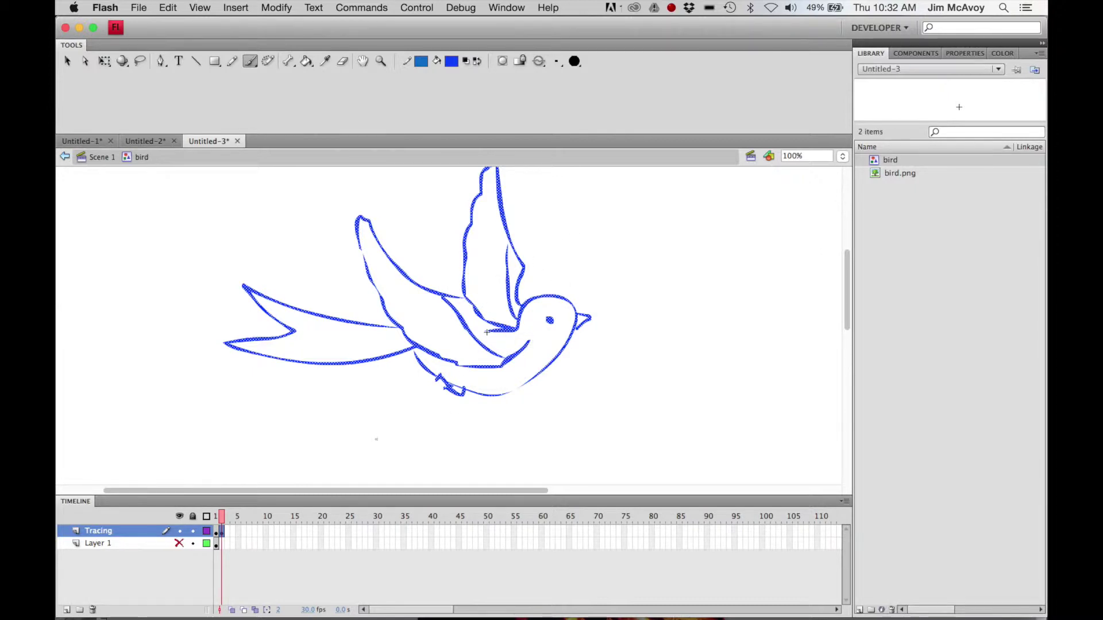
{"action": "left_click", "coordinate": [238, 577]}
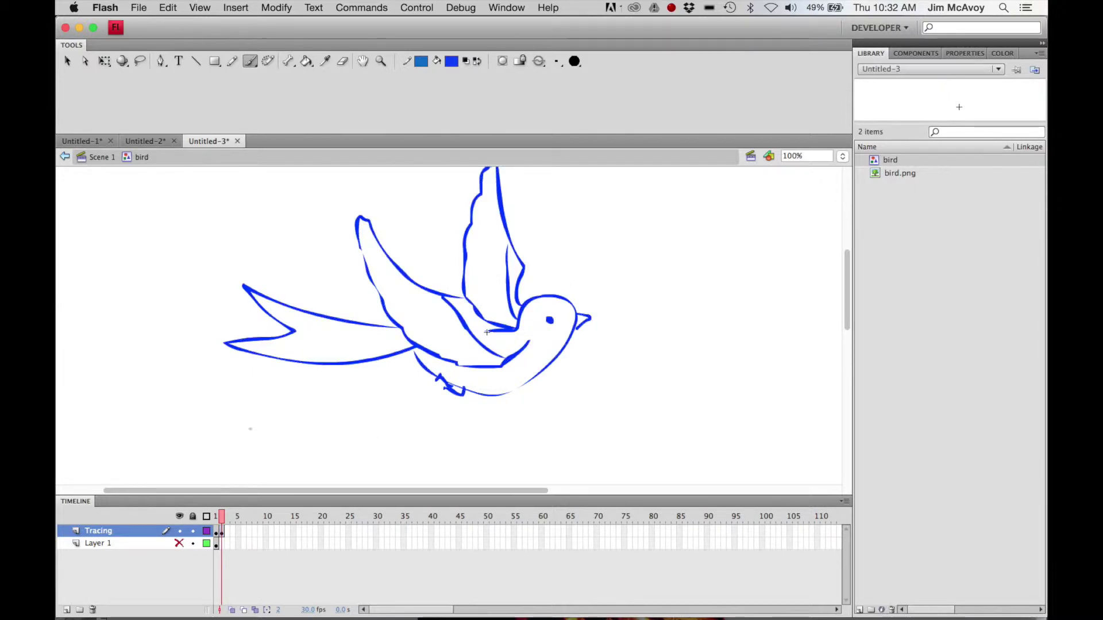
{"action": "left_click", "coordinate": [140, 61]}
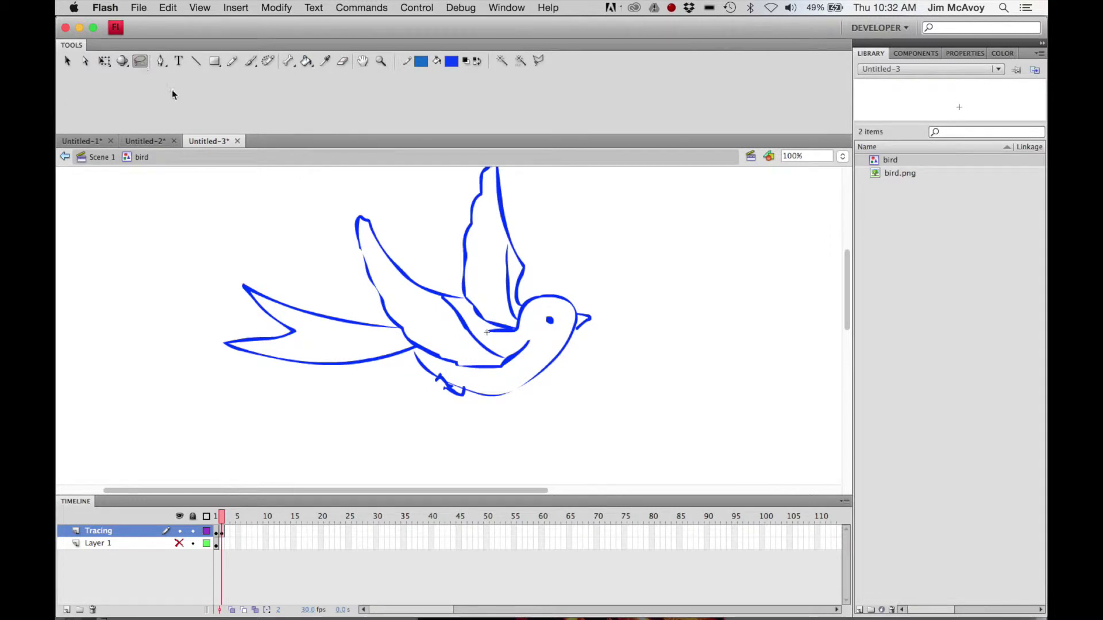
{"action": "mouse_move", "coordinate": [384, 210]}
{"action": "left_mouse_down"}
{"action": "mouse_move", "coordinate": [345, 224]}
{"action": "mouse_move", "coordinate": [382, 312]}
{"action": "mouse_move", "coordinate": [459, 444]}
{"action": "mouse_move", "coordinate": [466, 421]}
{"action": "left_mouse_up"}
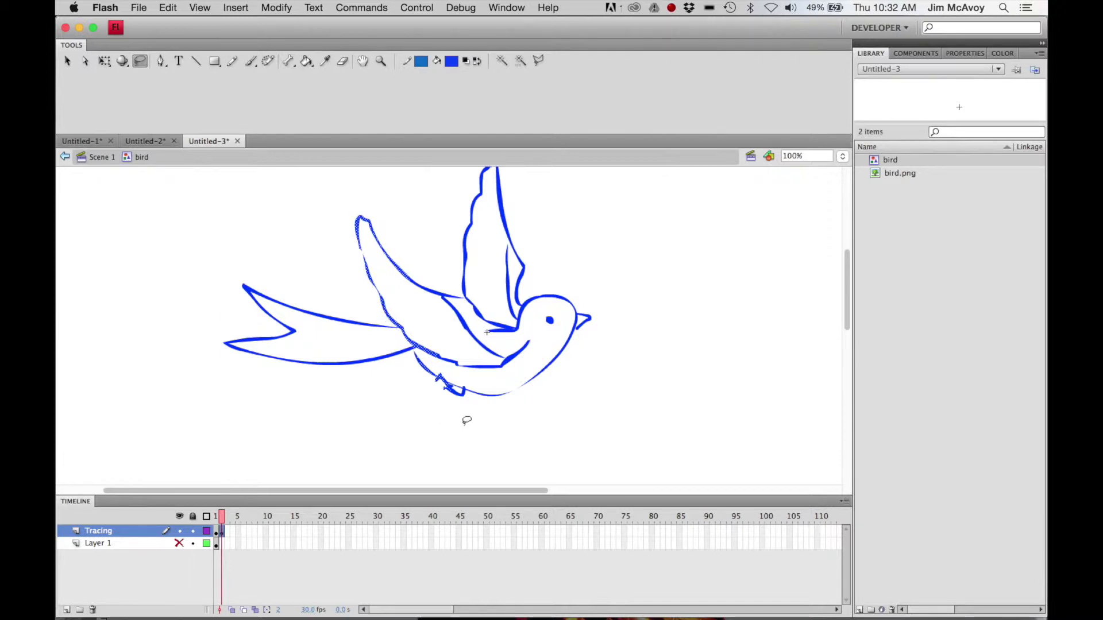
{"action": "left_click", "coordinate": [341, 241]}
{"action": "mouse_move", "coordinate": [353, 211]}
{"action": "left_mouse_down"}
{"action": "mouse_move", "coordinate": [370, 292]}
{"action": "mouse_move", "coordinate": [428, 356]}
{"action": "mouse_move", "coordinate": [486, 370]}
{"action": "mouse_move", "coordinate": [526, 356]}
{"action": "mouse_move", "coordinate": [537, 330]}
{"action": "mouse_move", "coordinate": [499, 336]}
{"action": "mouse_move", "coordinate": [488, 326]}
{"action": "mouse_move", "coordinate": [512, 327]}
{"action": "mouse_move", "coordinate": [536, 271]}
{"action": "mouse_move", "coordinate": [534, 205]}
{"action": "mouse_move", "coordinate": [504, 151]}
{"action": "mouse_move", "coordinate": [462, 169]}
{"action": "mouse_move", "coordinate": [432, 219]}
{"action": "mouse_move", "coordinate": [378, 208]}
{"action": "left_mouse_up"}
{"action": "key", "text": "Delete"}
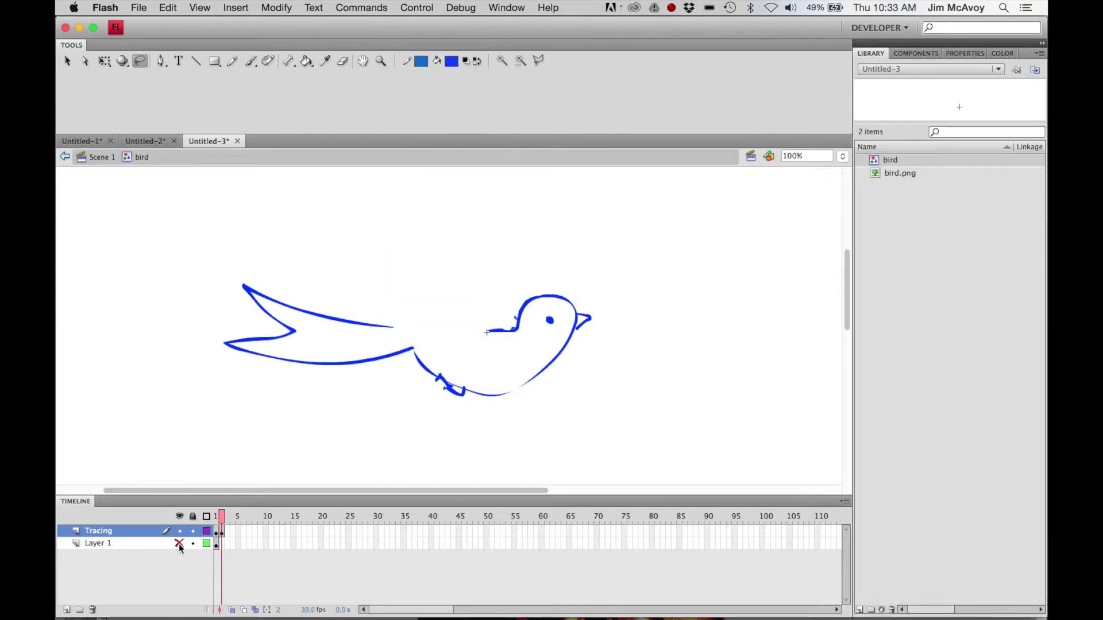
With onion skinning as a guide, paint frame 2's near wing stretched back over the tail and its far wing raised above the head.
{"action": "left_click", "coordinate": [233, 611]}
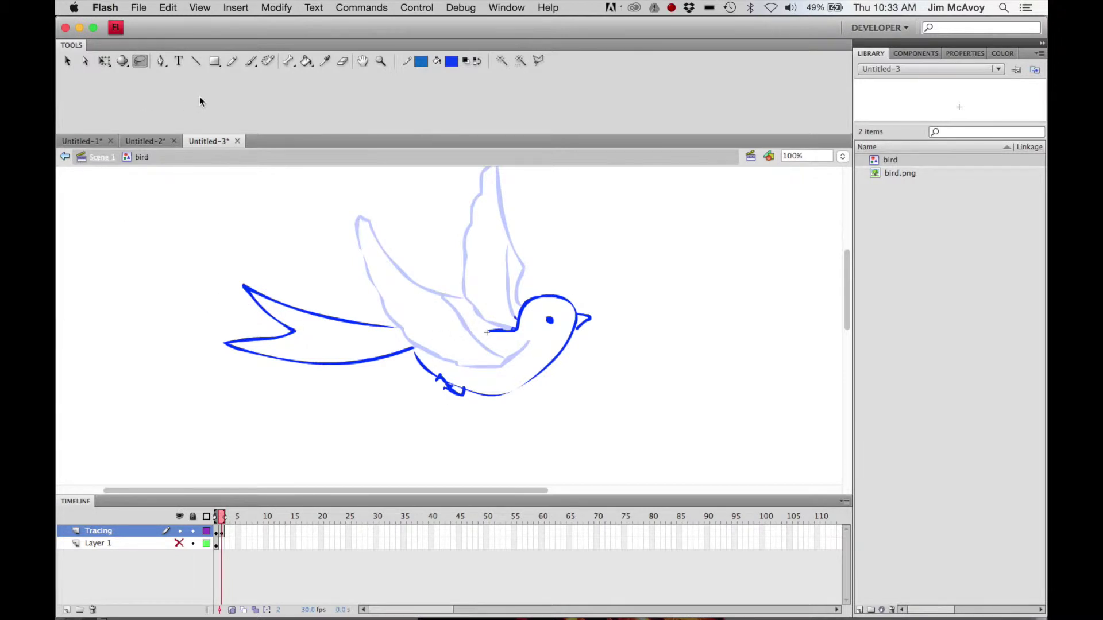
{"action": "key", "text": "b"}
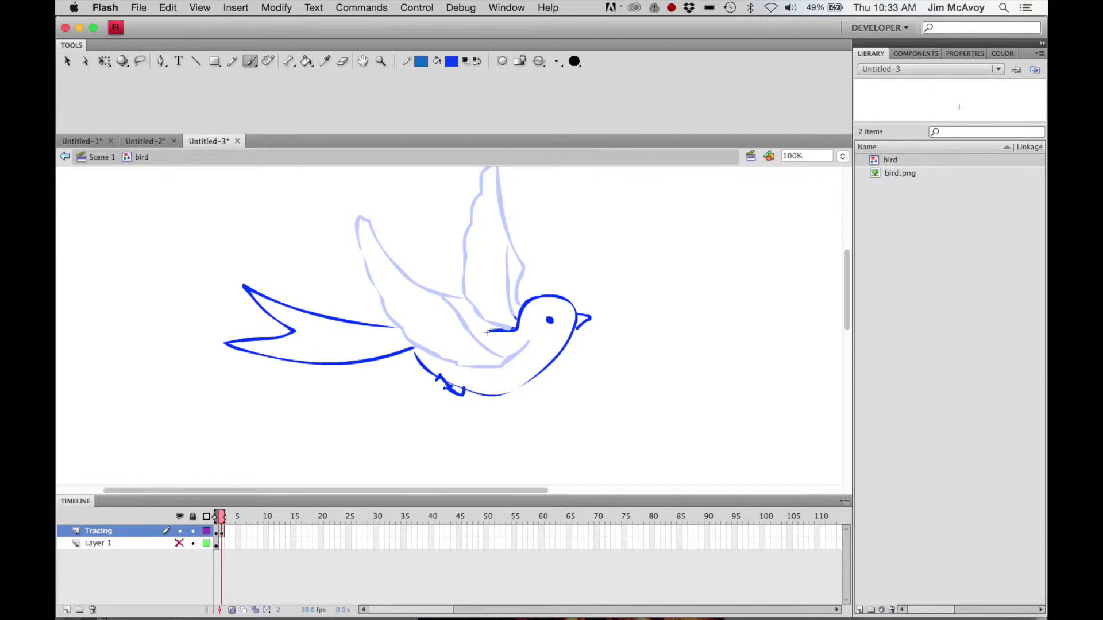
{"action": "mouse_move", "coordinate": [453, 320]}
{"action": "left_mouse_down"}
{"action": "mouse_move", "coordinate": [320, 345]}
{"action": "mouse_move", "coordinate": [308, 363]}
{"action": "mouse_move", "coordinate": [324, 381]}
{"action": "mouse_move", "coordinate": [393, 384]}
{"action": "mouse_move", "coordinate": [514, 349]}
{"action": "left_mouse_up"}
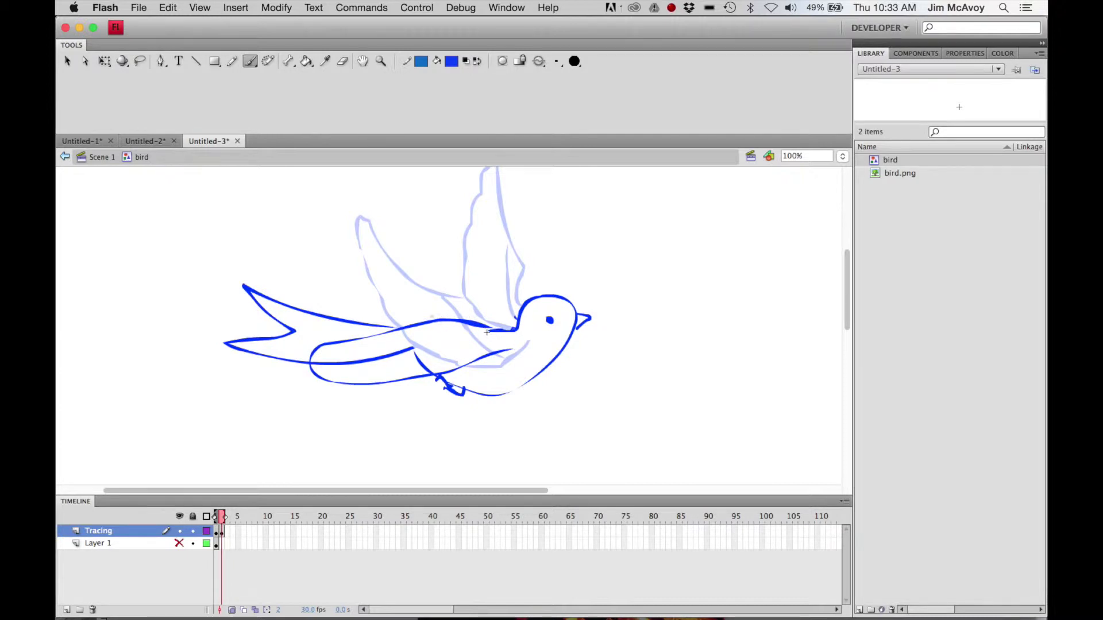
{"action": "mouse_move", "coordinate": [459, 317]}
{"action": "left_mouse_down"}
{"action": "mouse_move", "coordinate": [516, 327]}
{"action": "mouse_move", "coordinate": [486, 303]}
{"action": "mouse_move", "coordinate": [555, 189]}
{"action": "mouse_move", "coordinate": [549, 294]}
{"action": "left_mouse_up"}
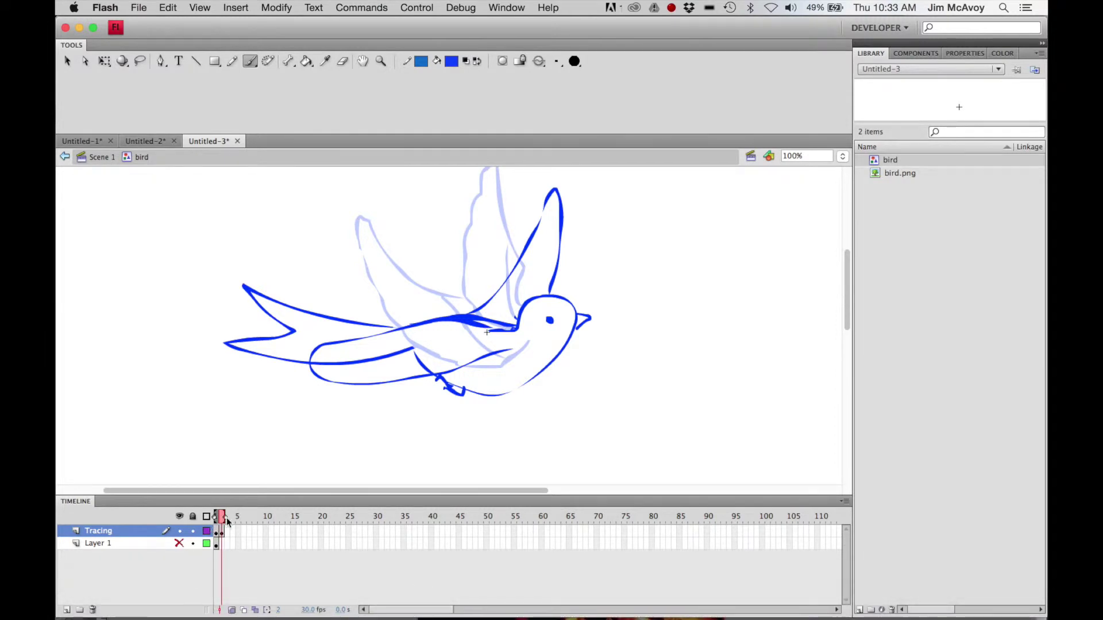
{"action": "left_click", "coordinate": [232, 609]}
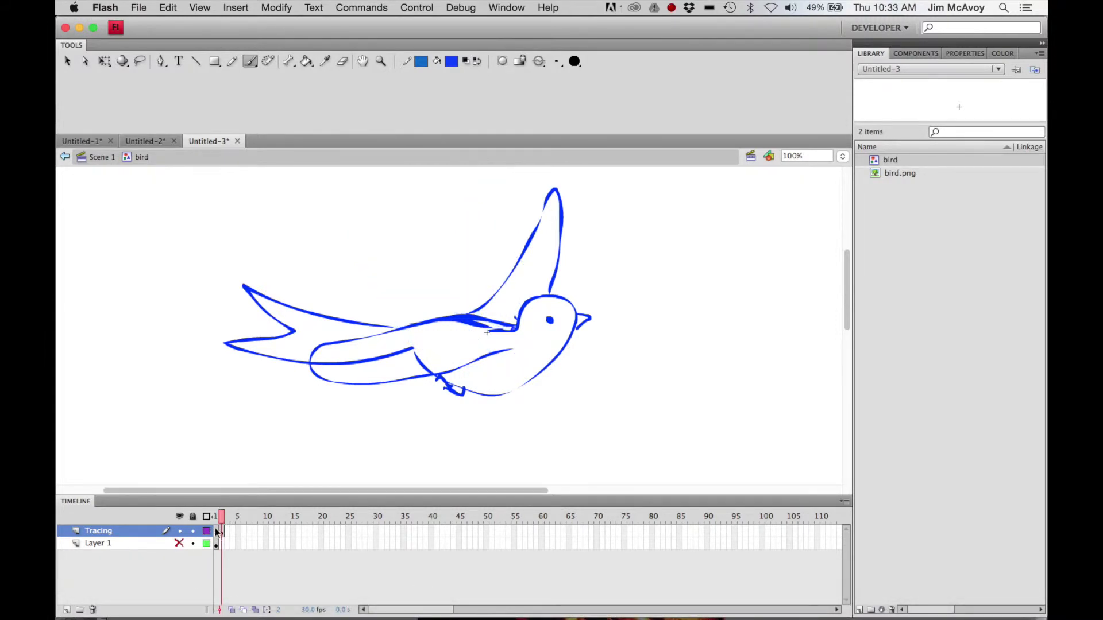
{"action": "left_click_drag", "start_coordinate": [222, 515], "coordinate": [222, 515]}
Erase the tail and belly lines that cross the near wing on frame 2.
{"action": "left_click", "coordinate": [342, 61]}
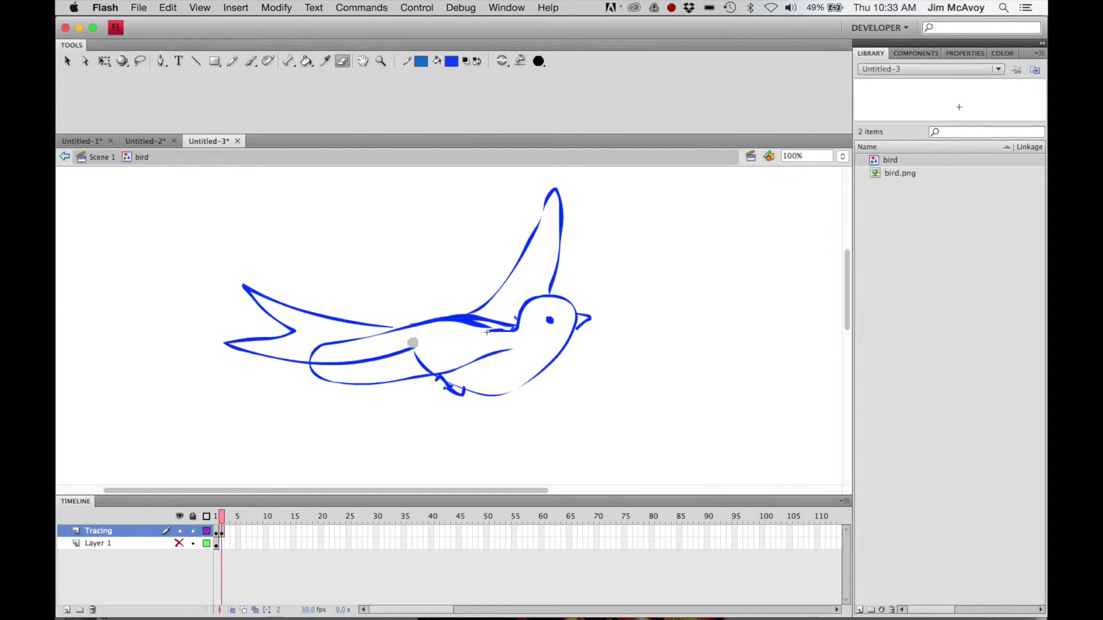
{"action": "mouse_move", "coordinate": [387, 354]}
{"action": "left_mouse_down"}
{"action": "mouse_move", "coordinate": [398, 352]}
{"action": "mouse_move", "coordinate": [324, 364]}
{"action": "left_mouse_up"}
{"action": "mouse_move", "coordinate": [417, 349]}
{"action": "left_mouse_down"}
{"action": "mouse_move", "coordinate": [424, 369]}
{"action": "mouse_move", "coordinate": [435, 364]}
{"action": "left_mouse_up"}
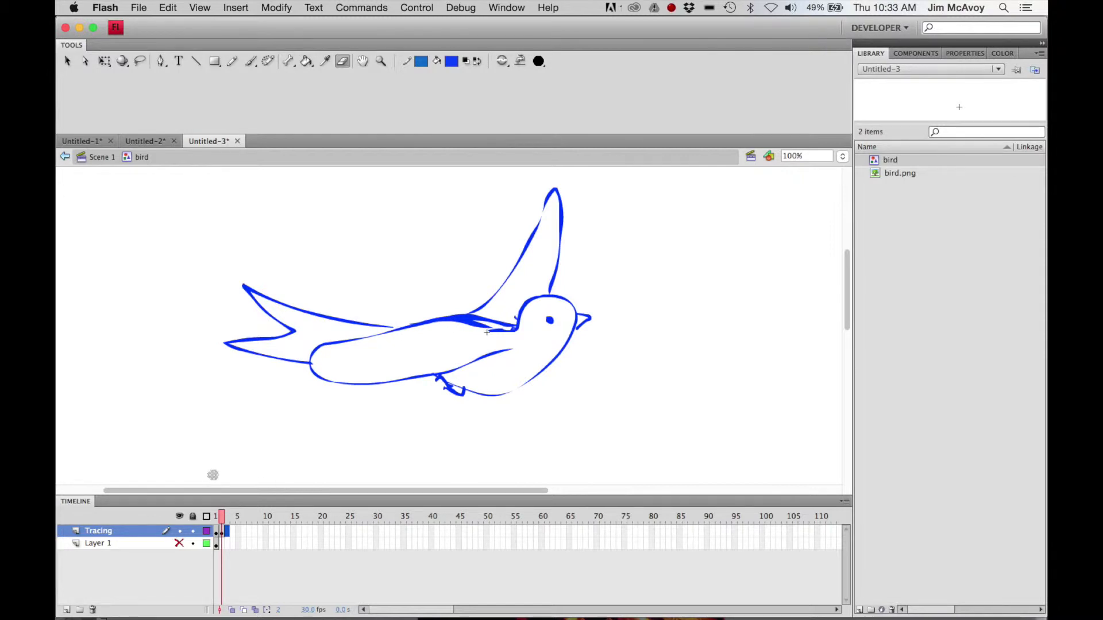
Insert a keyframe at frame 3 of the Tracing layer and erase both wings from it.
{"action": "key", "text": "F6"}
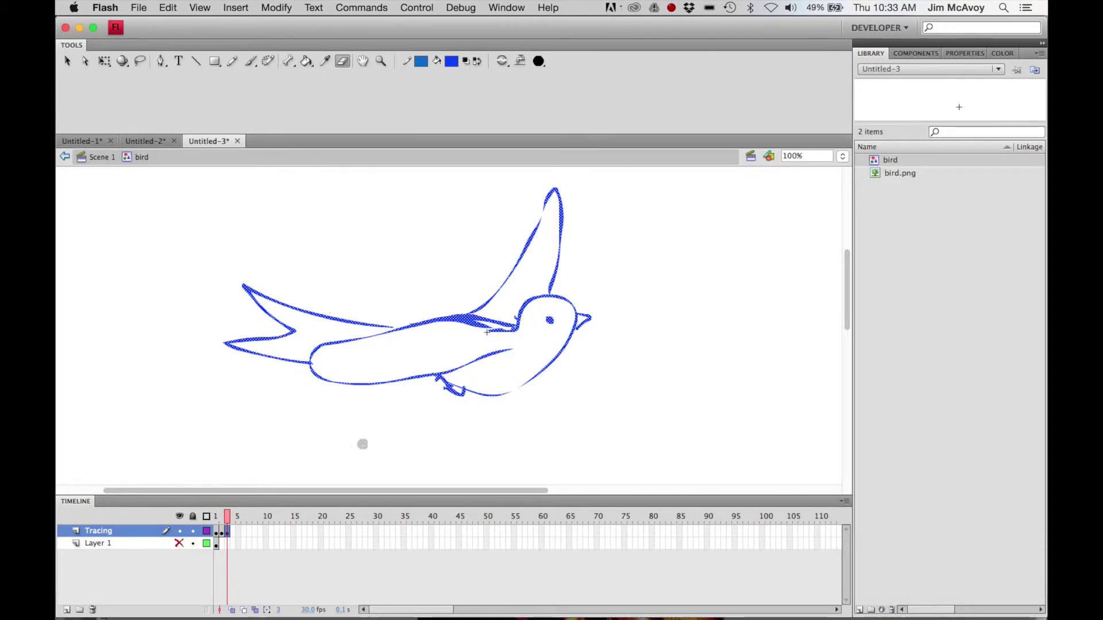
{"action": "right_click", "coordinate": [436, 321]}
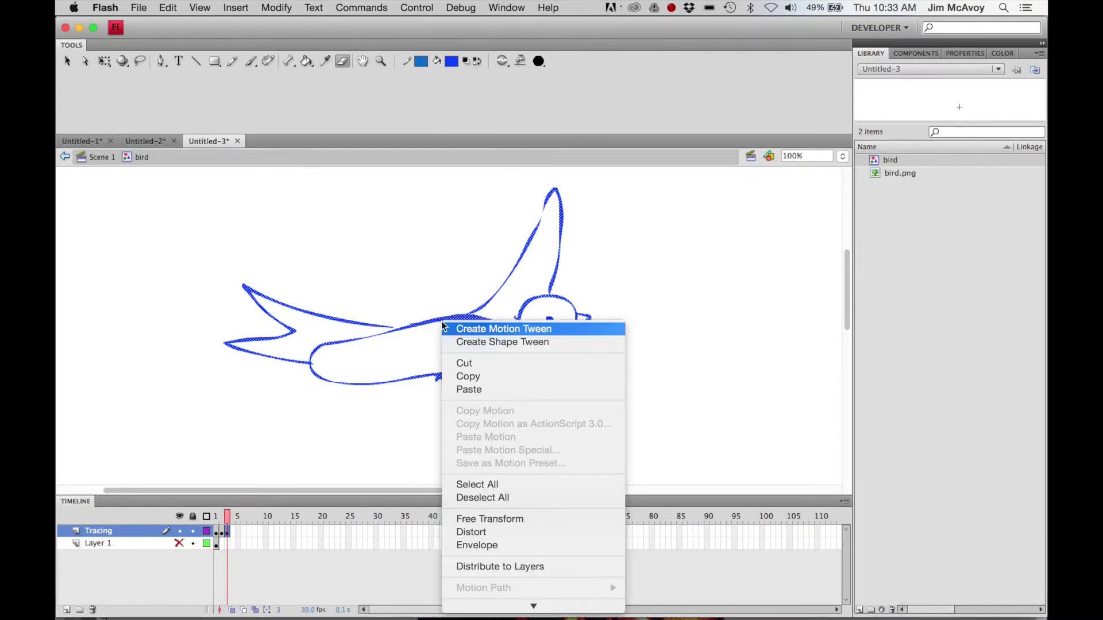
{"action": "left_click", "coordinate": [420, 295]}
{"action": "mouse_move", "coordinate": [438, 320]}
{"action": "left_mouse_down"}
{"action": "mouse_move", "coordinate": [317, 349]}
{"action": "mouse_move", "coordinate": [313, 364]}
{"action": "mouse_move", "coordinate": [369, 385]}
{"action": "mouse_move", "coordinate": [511, 351]}
{"action": "mouse_move", "coordinate": [500, 296]}
{"action": "mouse_move", "coordinate": [469, 309]}
{"action": "mouse_move", "coordinate": [514, 270]}
{"action": "mouse_move", "coordinate": [553, 189]}
{"action": "mouse_move", "coordinate": [530, 241]}
{"action": "mouse_move", "coordinate": [561, 197]}
{"action": "mouse_move", "coordinate": [552, 287]}
{"action": "left_mouse_up"}
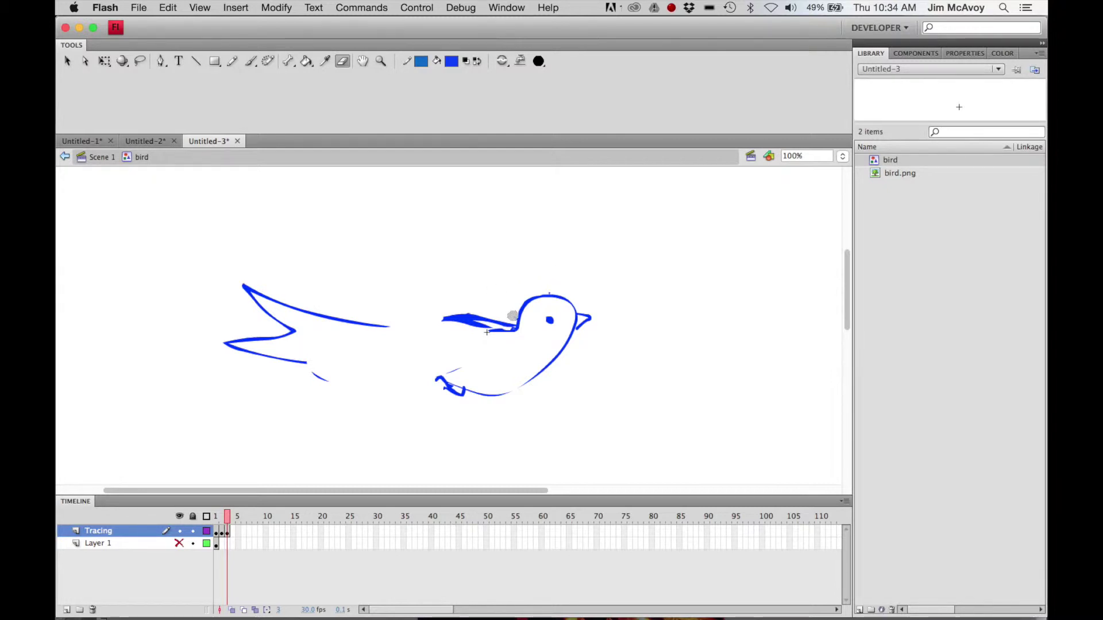
{"action": "left_click_drag", "start_coordinate": [537, 273], "coordinate": [552, 287]}
Brush the near wing sweeping down and back below the belly on frame 3, guided by onion skinning.
{"action": "left_click", "coordinate": [233, 610]}
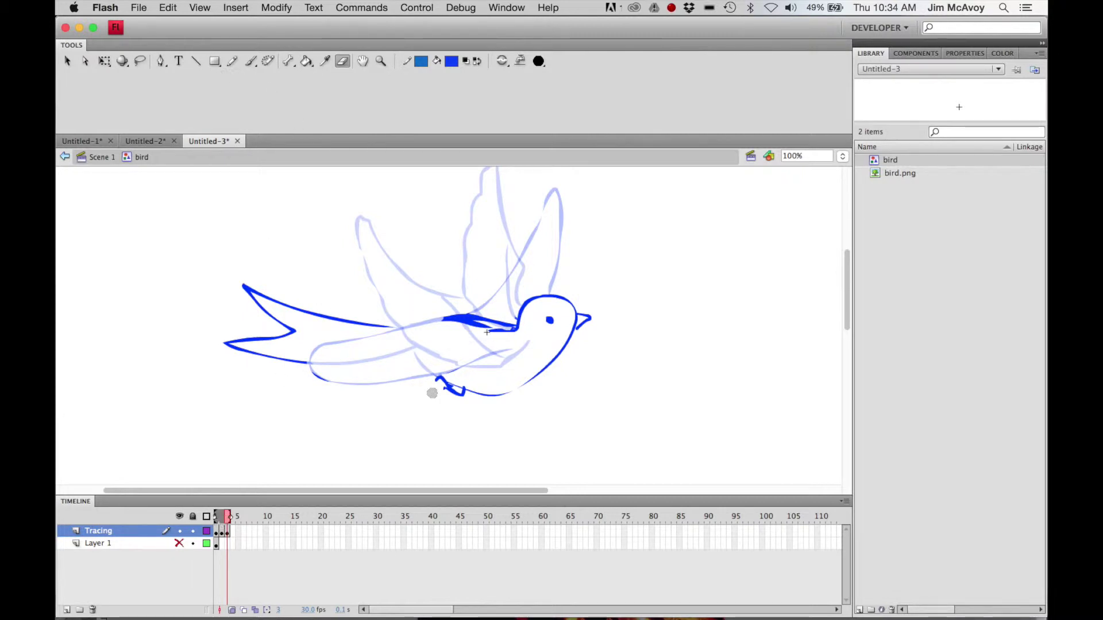
{"action": "left_click", "coordinate": [250, 61]}
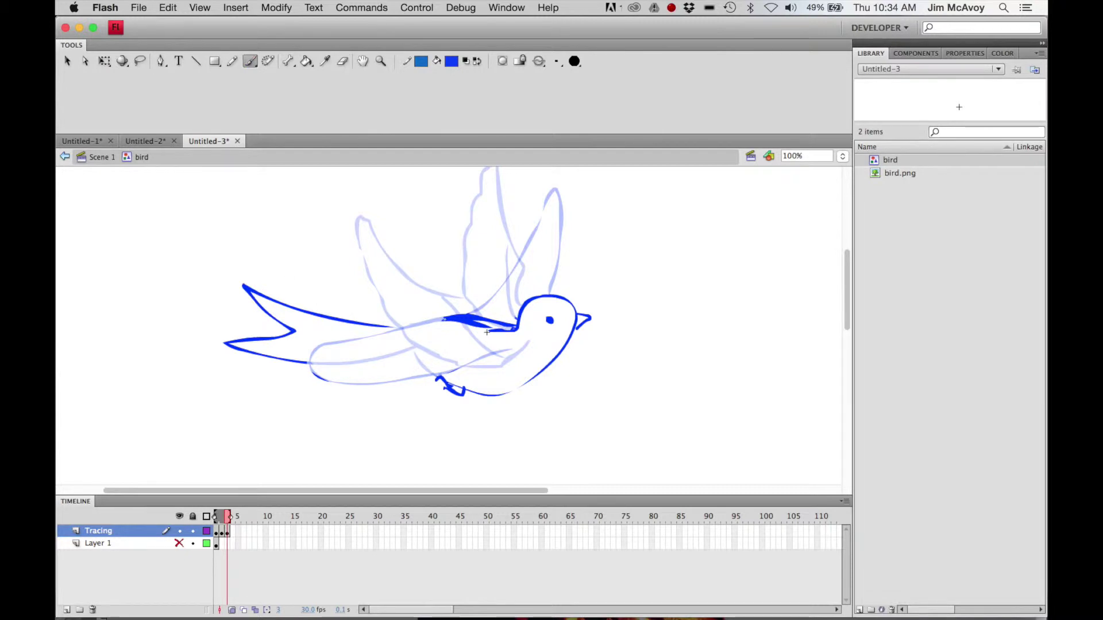
{"action": "mouse_move", "coordinate": [433, 331]}
{"action": "left_mouse_down"}
{"action": "mouse_move", "coordinate": [328, 449]}
{"action": "mouse_move", "coordinate": [331, 460]}
{"action": "mouse_move", "coordinate": [528, 343]}
{"action": "left_mouse_up"}
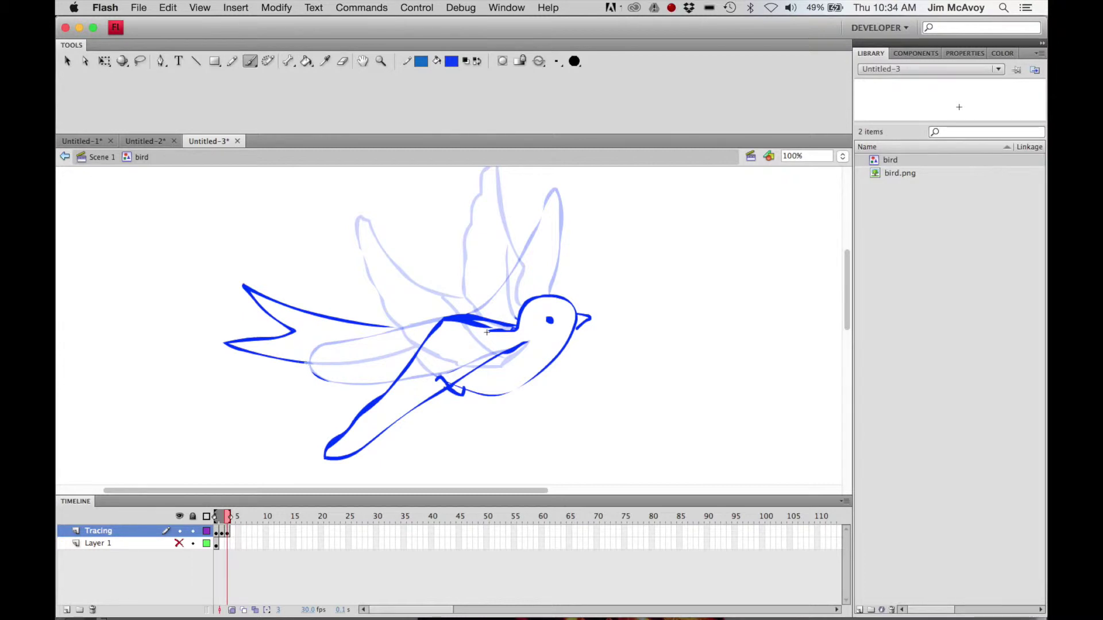
Reconnect the tail's edges to the body and draw the far wing's tip below the chest on frame 3, finishing with onion skinning off.
{"action": "left_click_drag", "start_coordinate": [308, 363], "coordinate": [417, 346]}
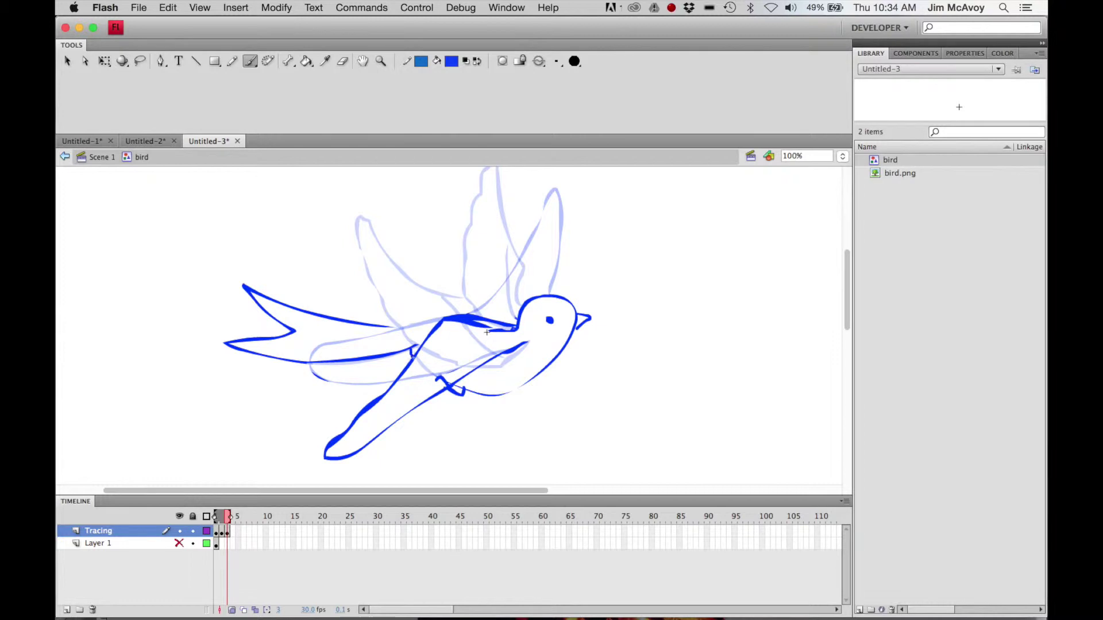
{"action": "left_click_drag", "start_coordinate": [387, 328], "coordinate": [415, 324]}
{"action": "left_click_drag", "start_coordinate": [487, 332], "coordinate": [487, 332]}
{"action": "left_click_drag", "start_coordinate": [572, 377], "coordinate": [522, 389]}
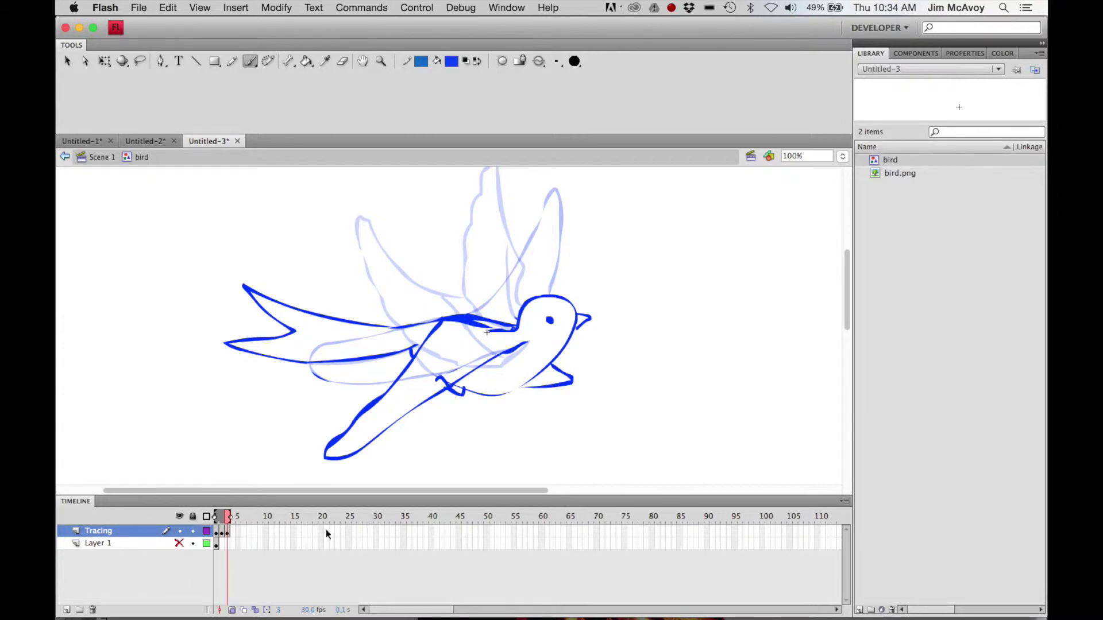
{"action": "left_click", "coordinate": [231, 611]}
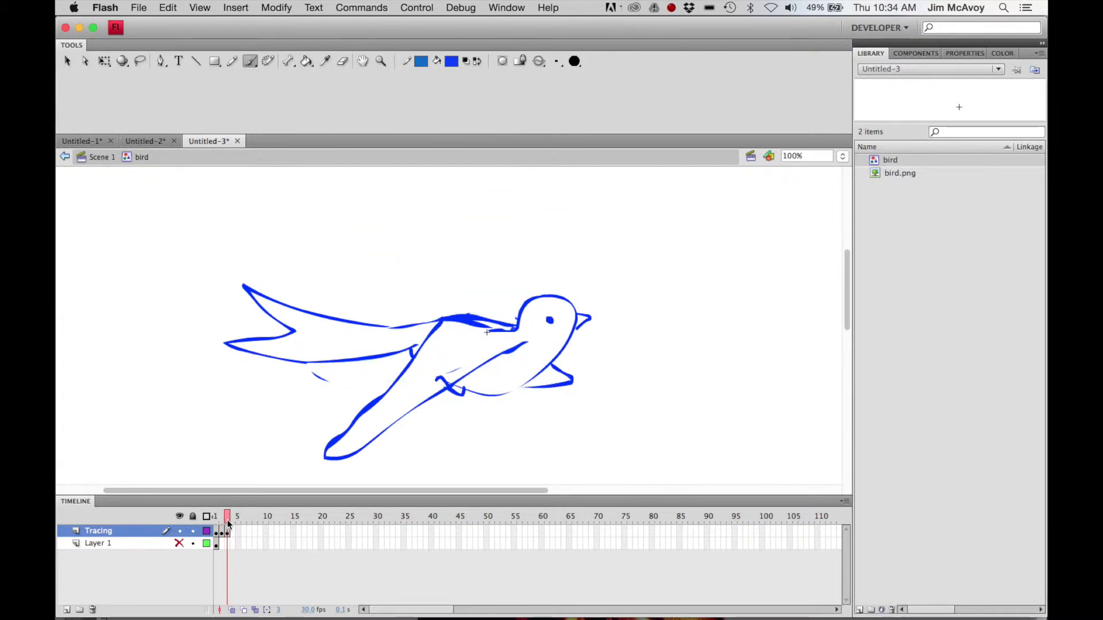
Step back and forth through the first three frames to review the wing motion.
{"action": "key", "text": "comma"}
{"action": "key", "text": "comma"}
{"action": "left_click", "coordinate": [229, 518]}
{"action": "key", "text": "comma"}
{"action": "mouse_move", "coordinate": [229, 526]}
{"action": "left_mouse_down"}
{"action": "mouse_move", "coordinate": [212, 522]}
{"action": "mouse_move", "coordinate": [231, 525]}
{"action": "left_mouse_up"}
{"action": "left_click", "coordinate": [222, 518]}
{"action": "left_click", "coordinate": [228, 520]}
{"action": "left_click", "coordinate": [221, 520]}
Copy frame 2 of the Tracing layer and paste it into frame 4.
{"action": "left_click", "coordinate": [223, 533]}
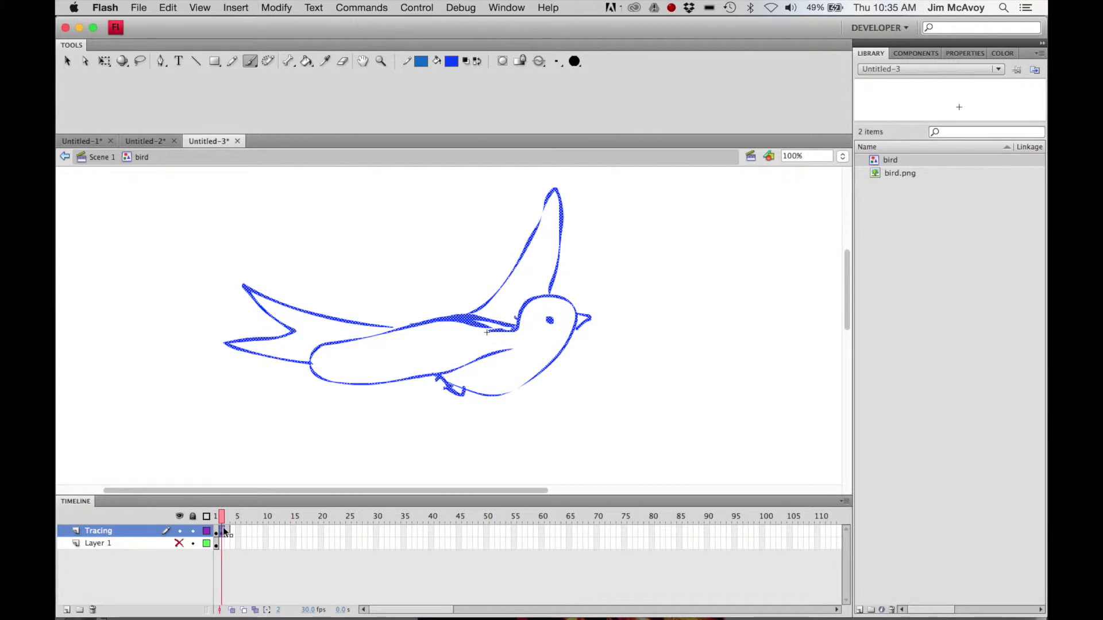
{"action": "right_click", "coordinate": [225, 533]}
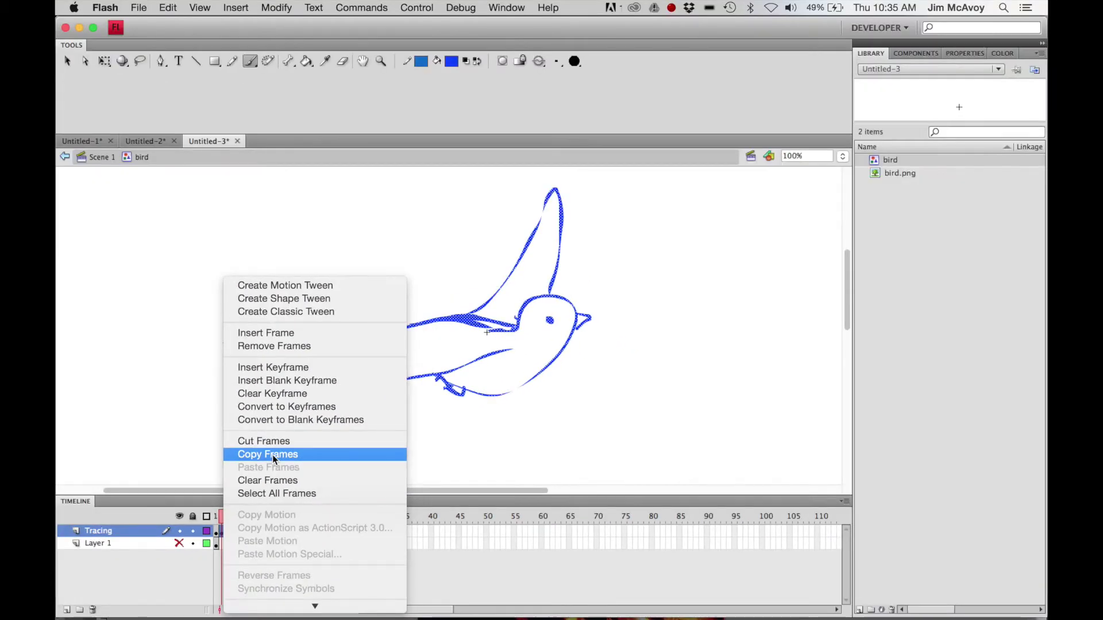
{"action": "left_click", "coordinate": [272, 454]}
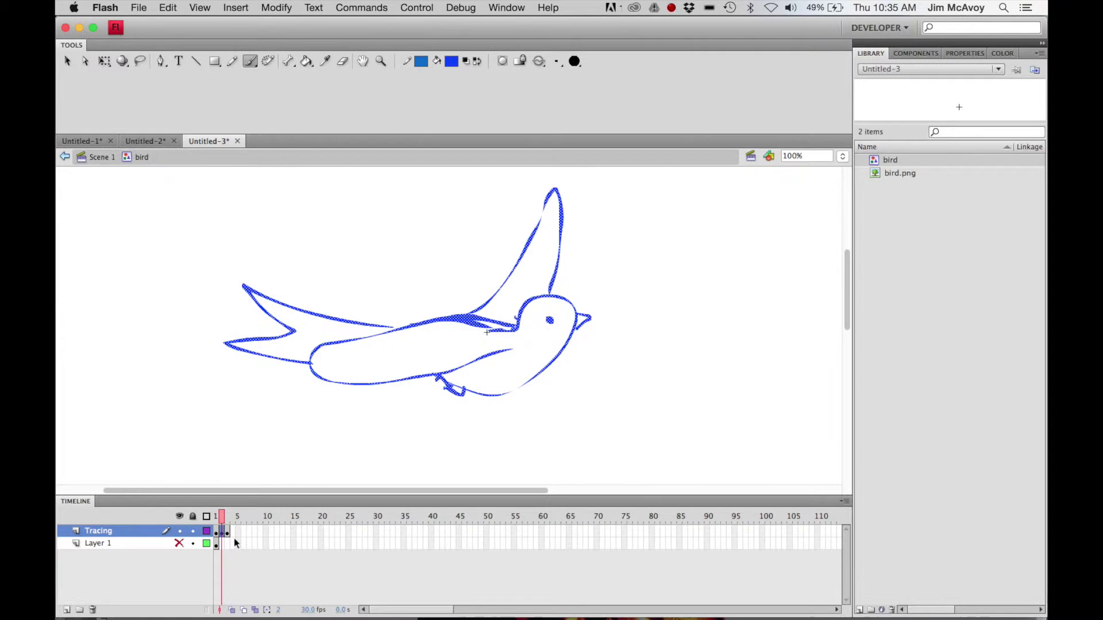
{"action": "left_click", "coordinate": [232, 532]}
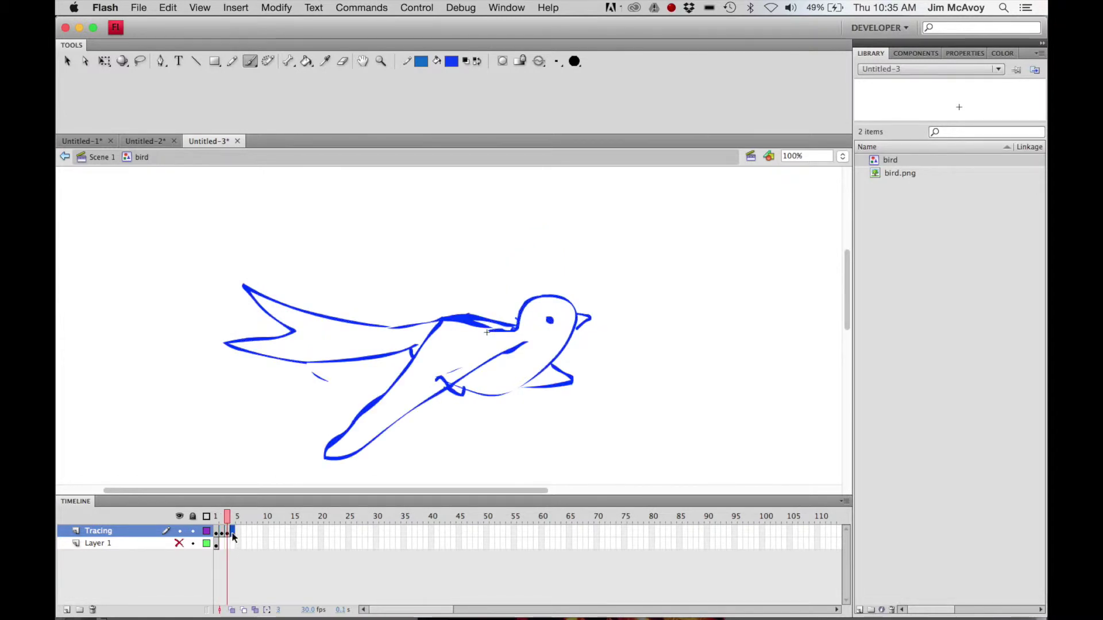
{"action": "right_click", "coordinate": [233, 534]}
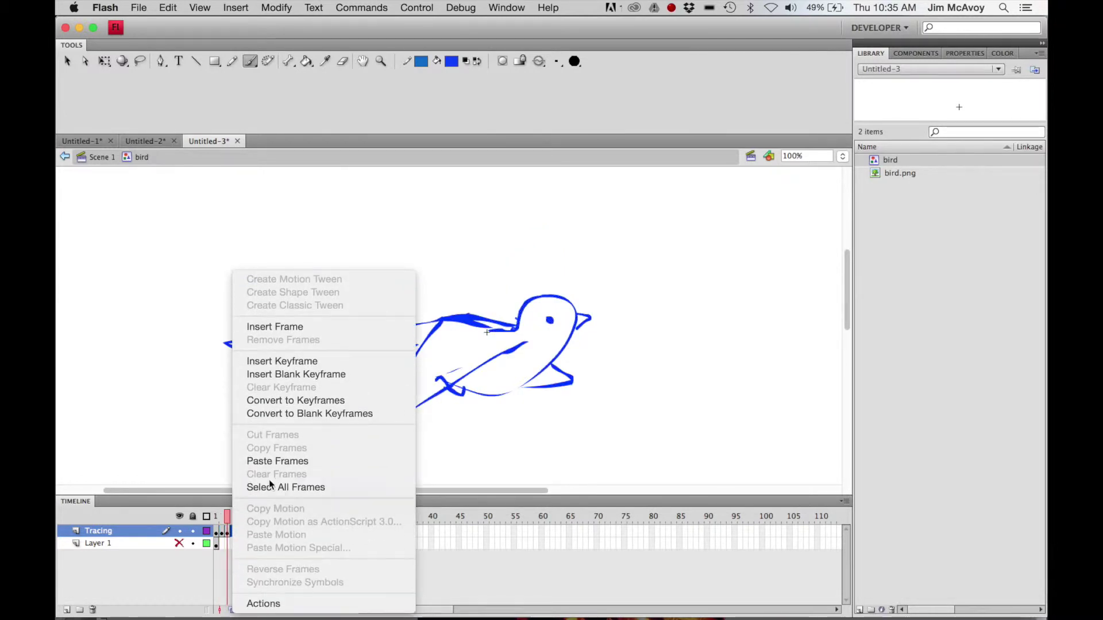
{"action": "left_click", "coordinate": [276, 461]}
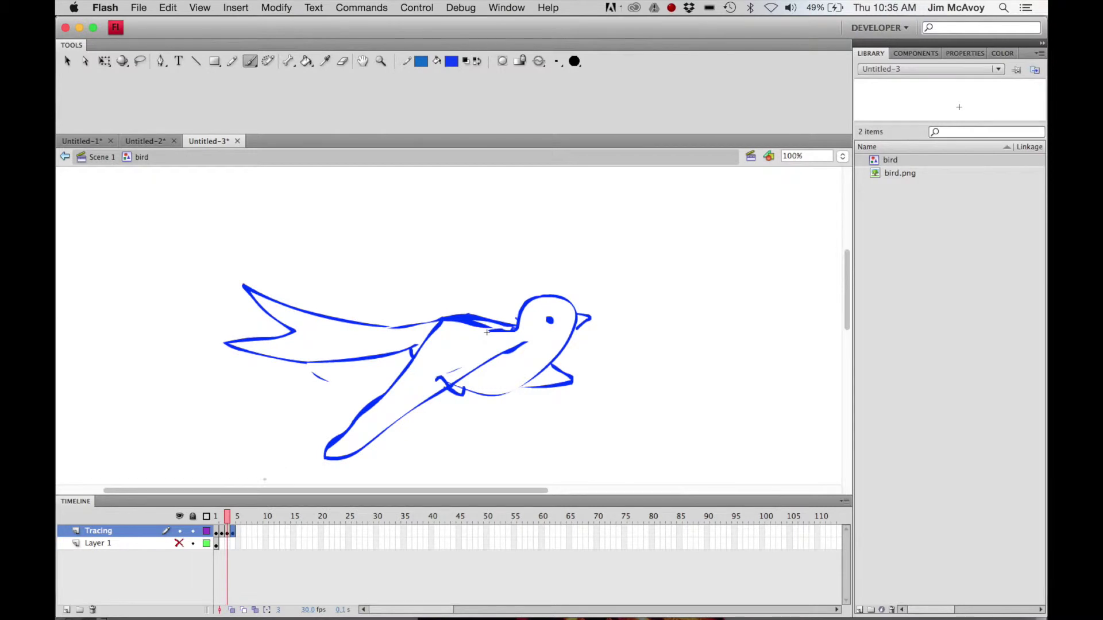
Scrub through the four-frame flap cycle and delete Layer 1 with the hidden reference image.
{"action": "mouse_move", "coordinate": [229, 517]}
{"action": "left_mouse_down"}
{"action": "mouse_move", "coordinate": [210, 519]}
{"action": "mouse_move", "coordinate": [233, 519]}
{"action": "left_mouse_up"}
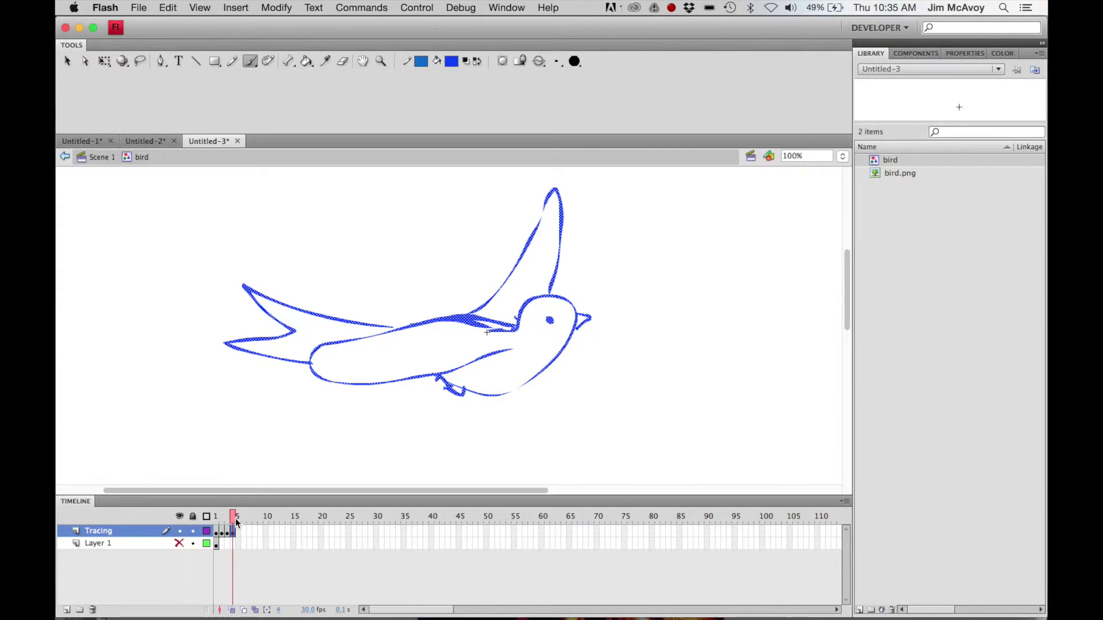
{"action": "left_click_drag", "start_coordinate": [234, 518], "coordinate": [216, 516]}
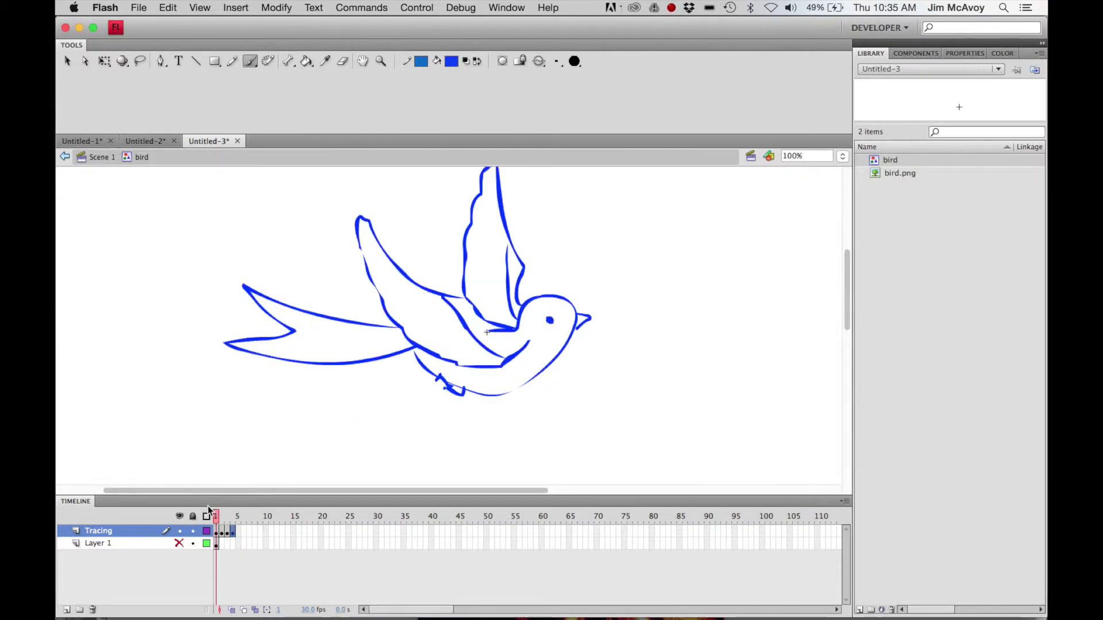
{"action": "left_click", "coordinate": [101, 545]}
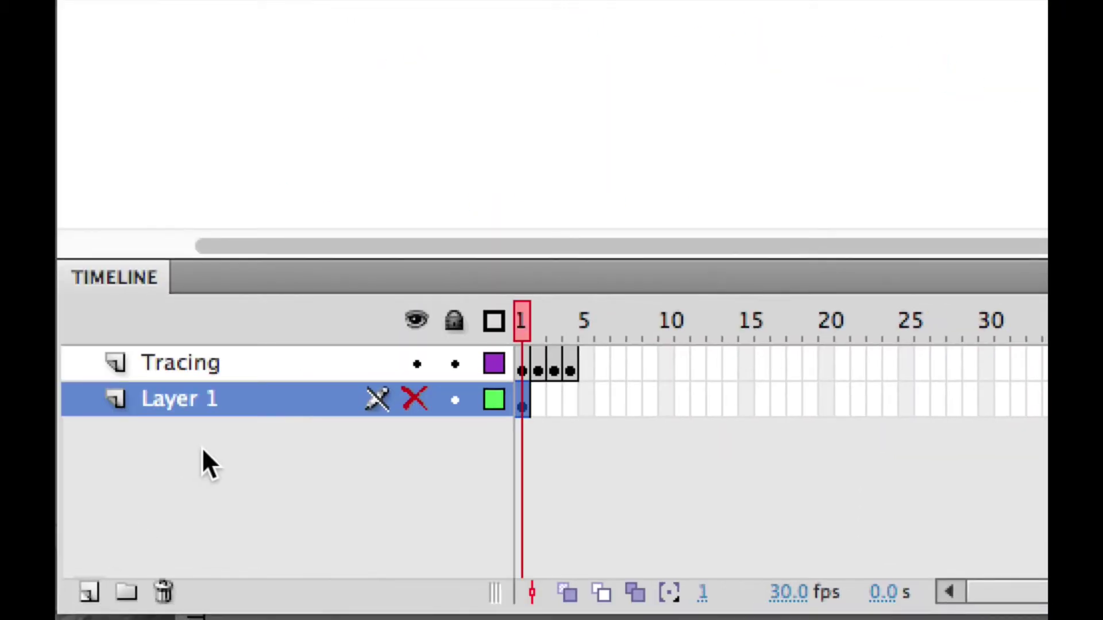
{"action": "left_click", "coordinate": [166, 585]}
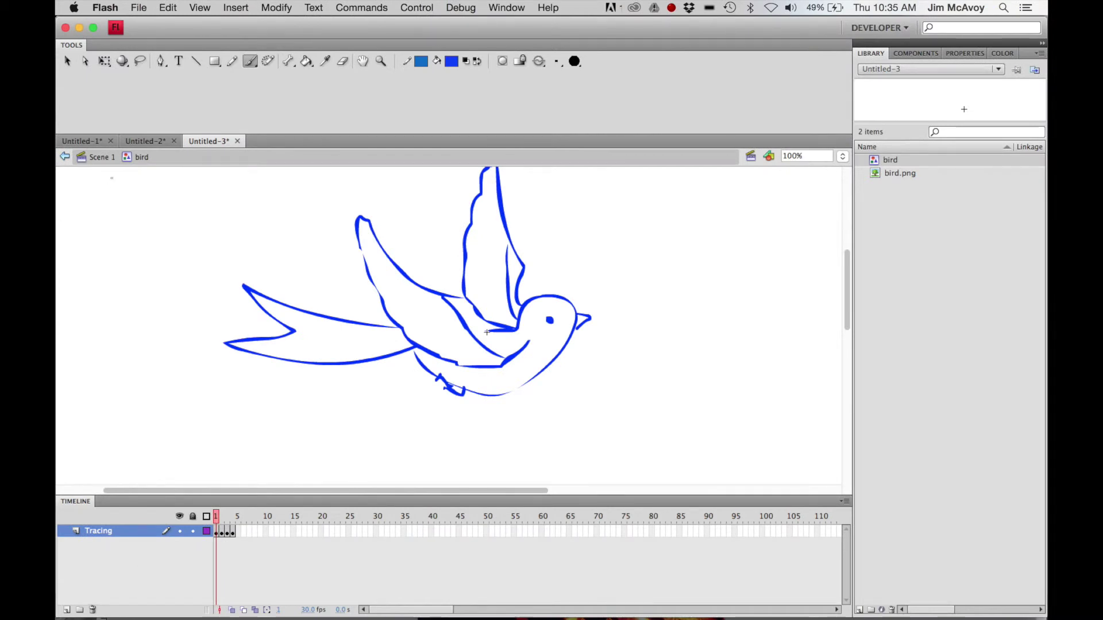
Place the bird symbol on Scene 1's stage and scale it down to slightly under half its size.
{"action": "left_click", "coordinate": [101, 158]}
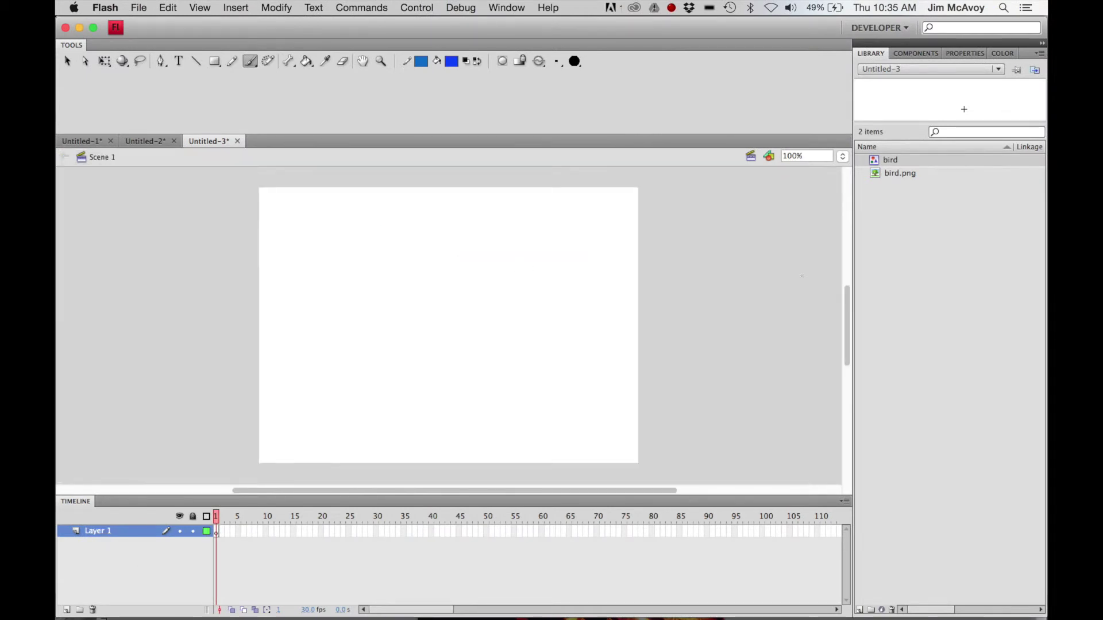
{"action": "left_click_drag", "start_coordinate": [874, 160], "coordinate": [432, 321]}
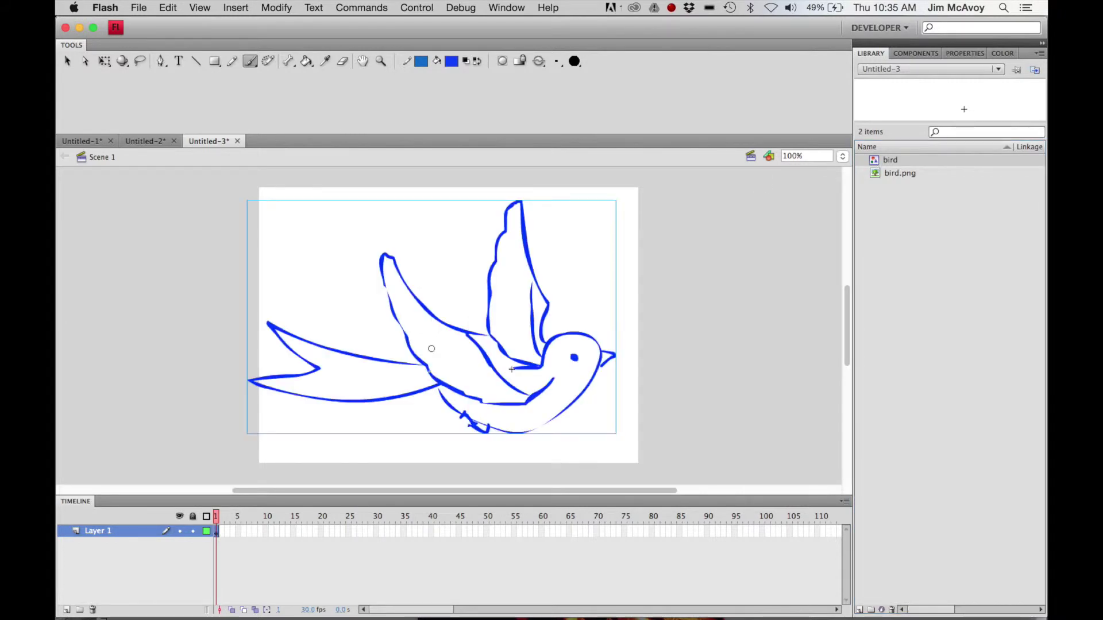
{"action": "left_click", "coordinate": [104, 61]}
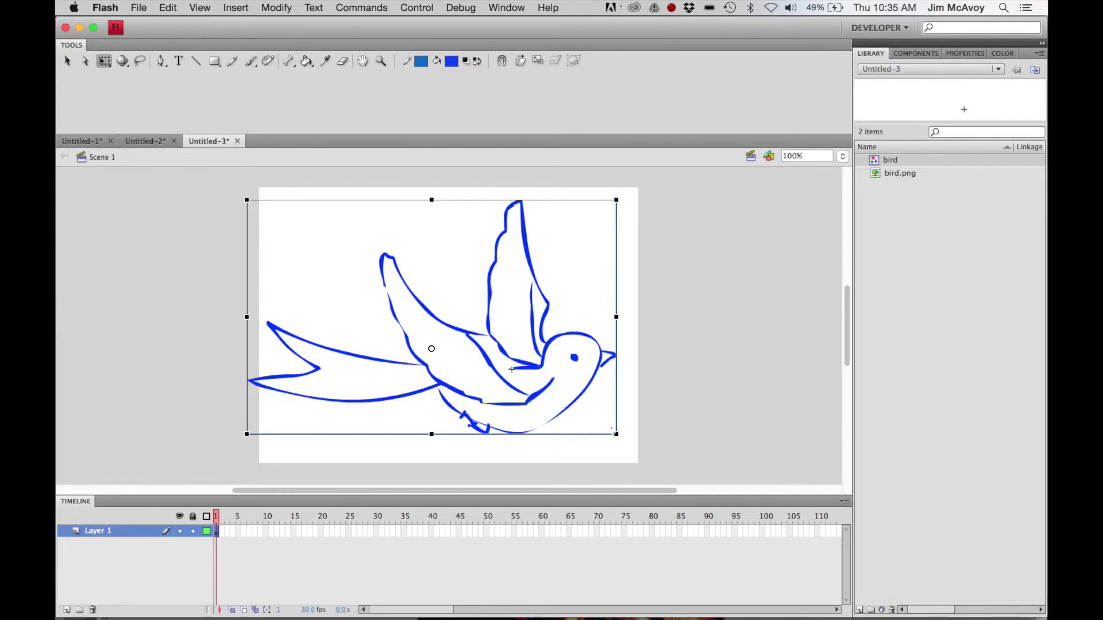
{"action": "left_click_drag", "start_coordinate": [616, 433], "coordinate": [477, 347]}
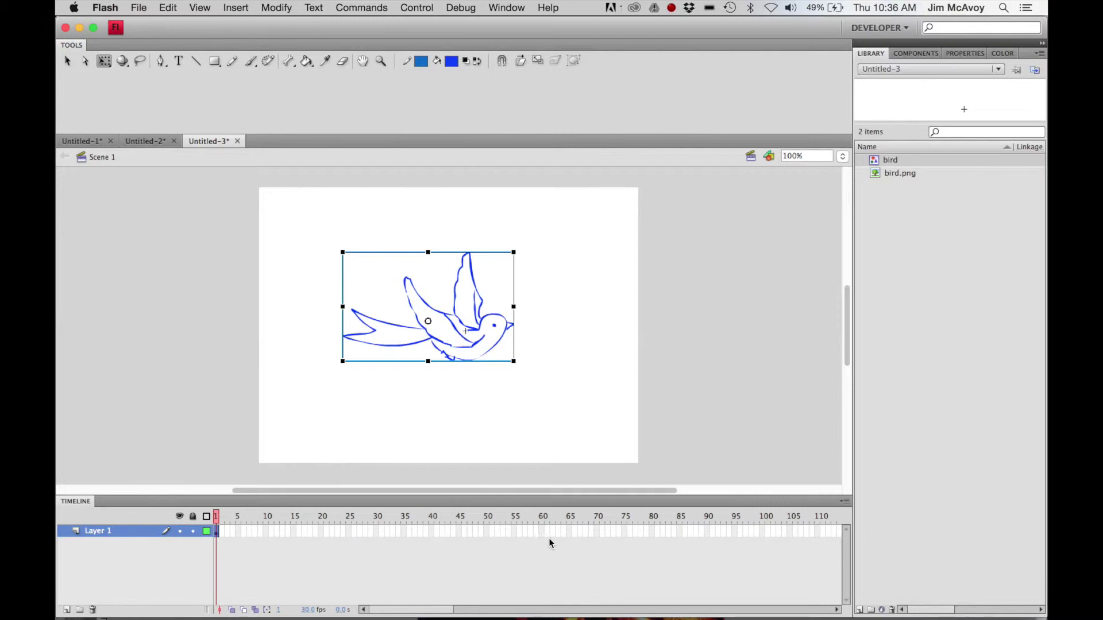
Extend Layer 1 of the main timeline to frame 80 and scrub back to frame 43 to check the flapping.
{"action": "left_click", "coordinate": [653, 532]}
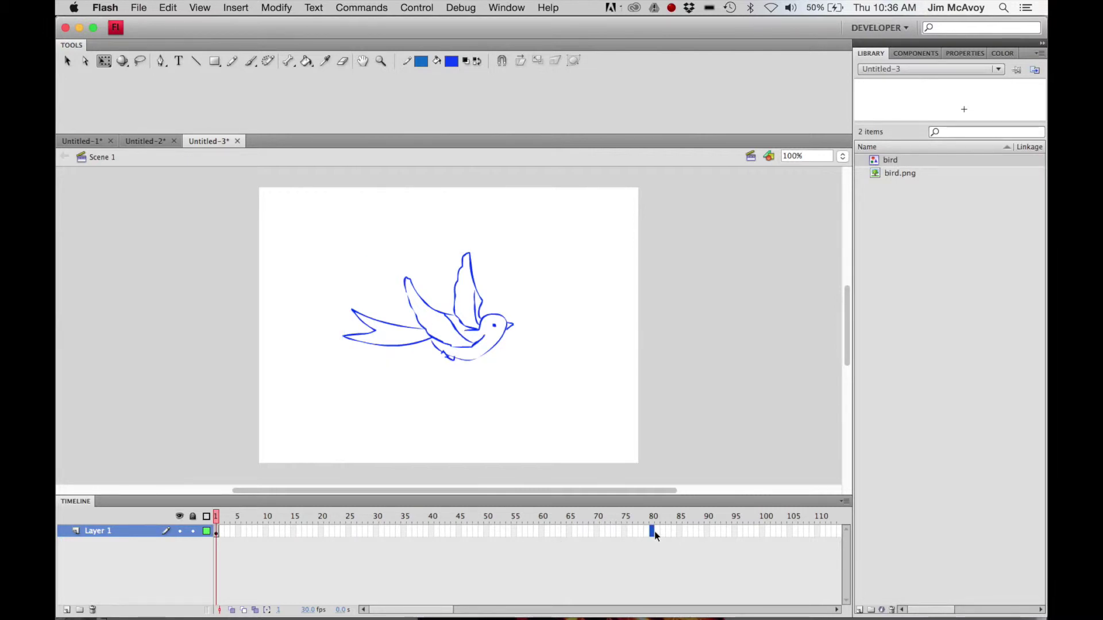
{"action": "key", "text": "F6"}
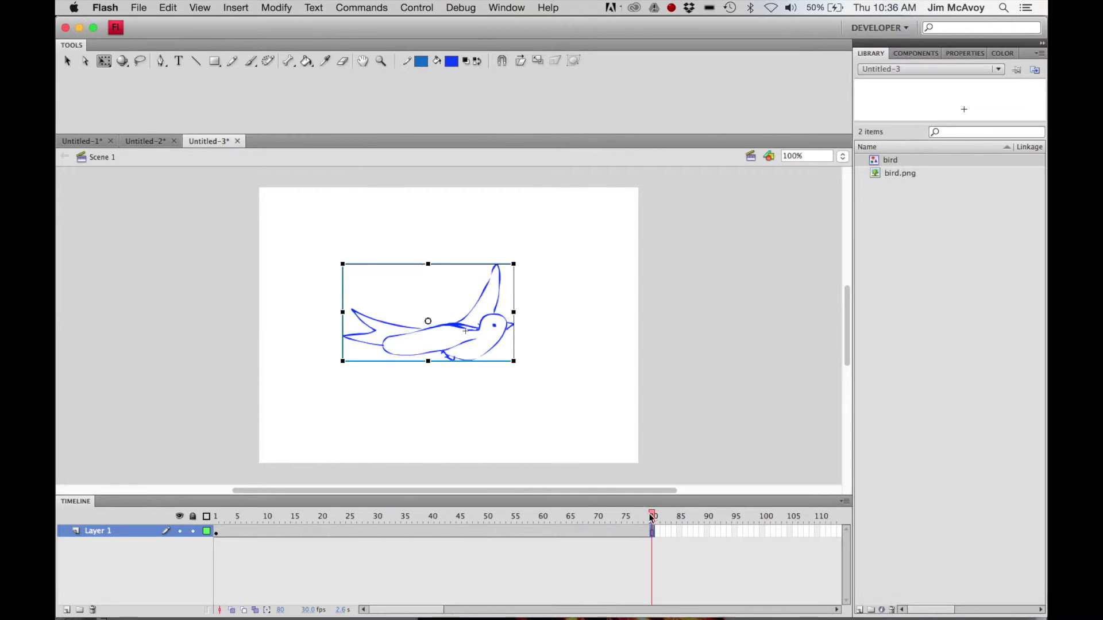
{"action": "left_click_drag", "start_coordinate": [651, 522], "coordinate": [444, 553]}
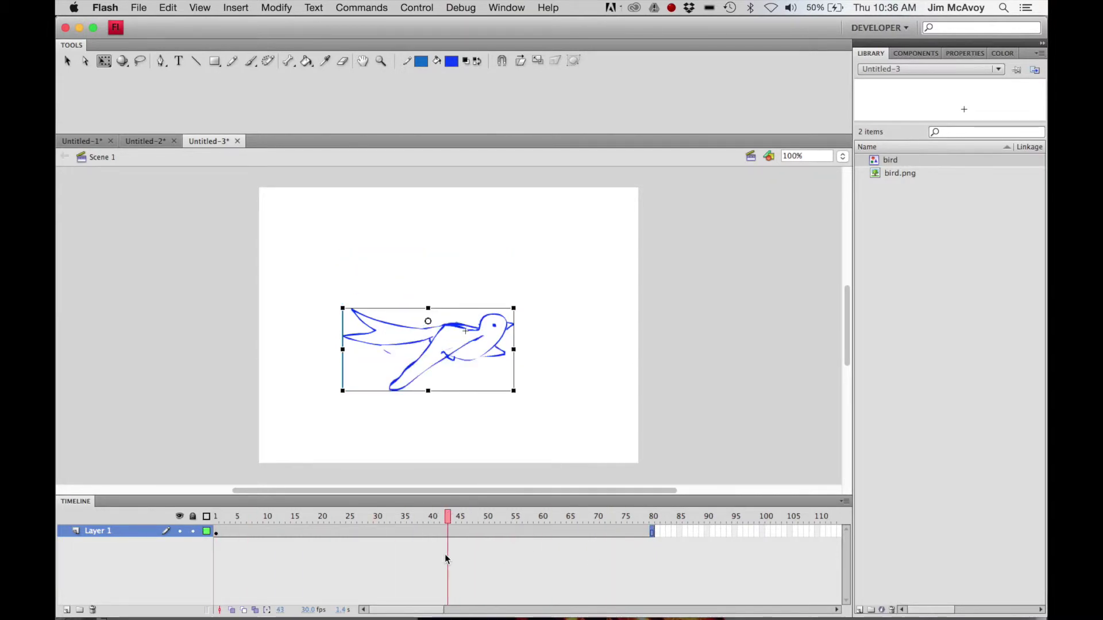
Test the movie to preview the outlined bird's wing flap, and close the preview.
{"action": "key", "text": "super+Return"}
{"action": "key", "text": "Return"}
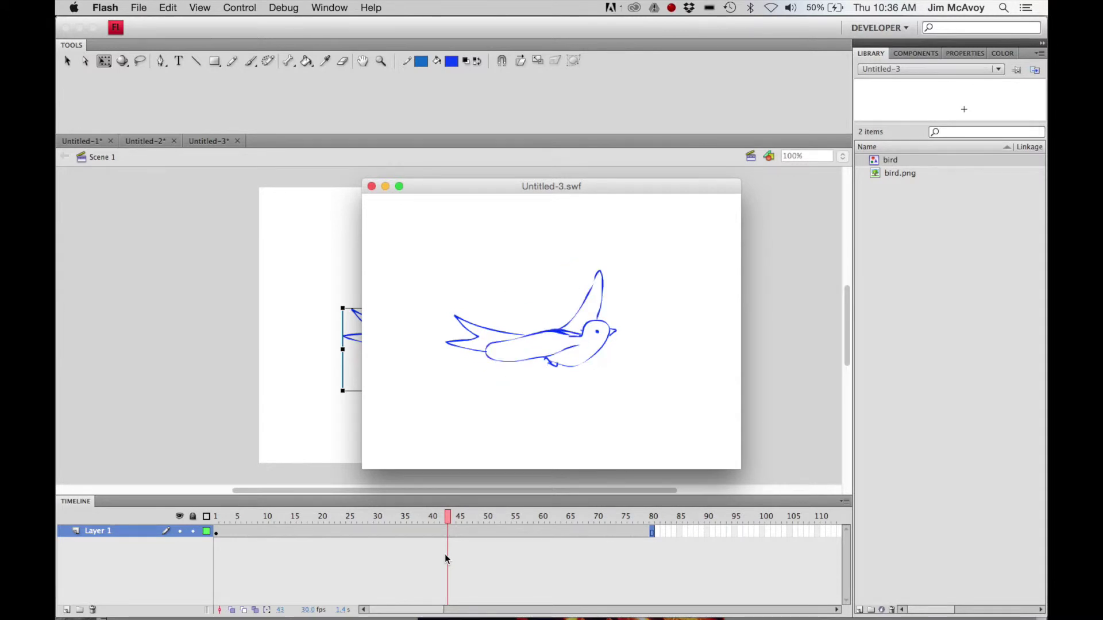
{"action": "key", "text": "super+w"}
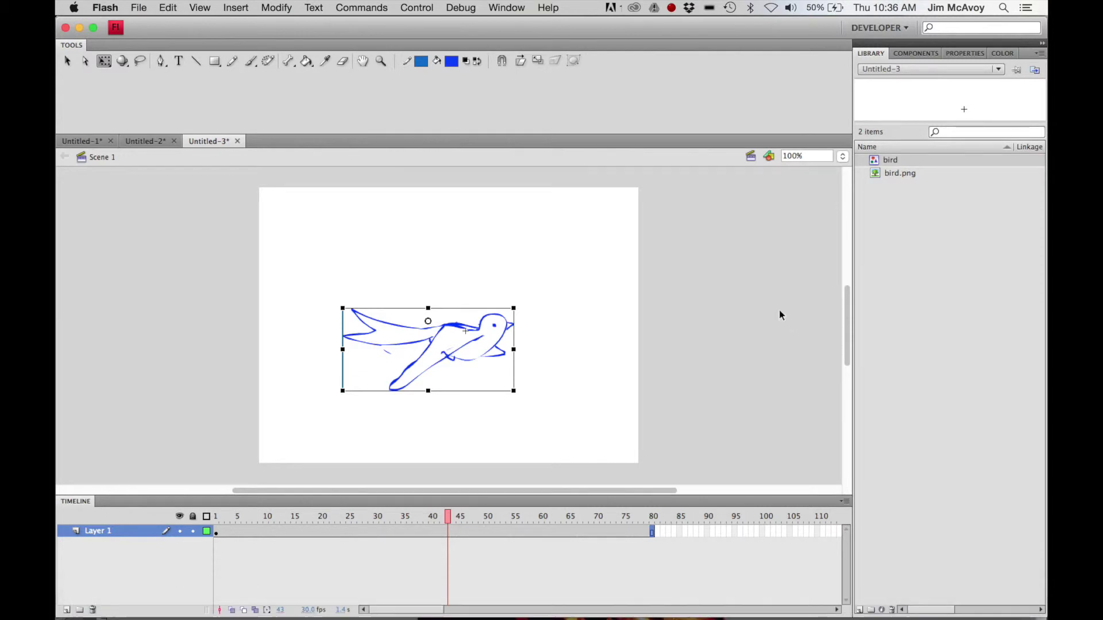
Edit the bird symbol and fill the tail, body, wings and beak in frame 1 with bright cyan using the Paint Bucket.
{"action": "double_click", "coordinate": [875, 164]}
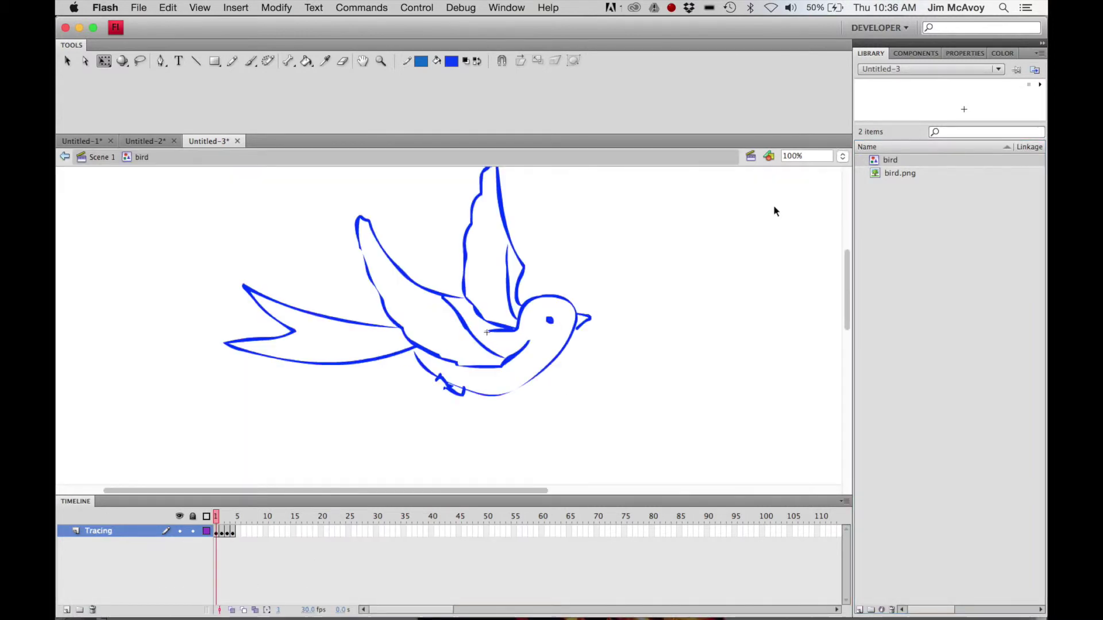
{"action": "left_click", "coordinate": [452, 61]}
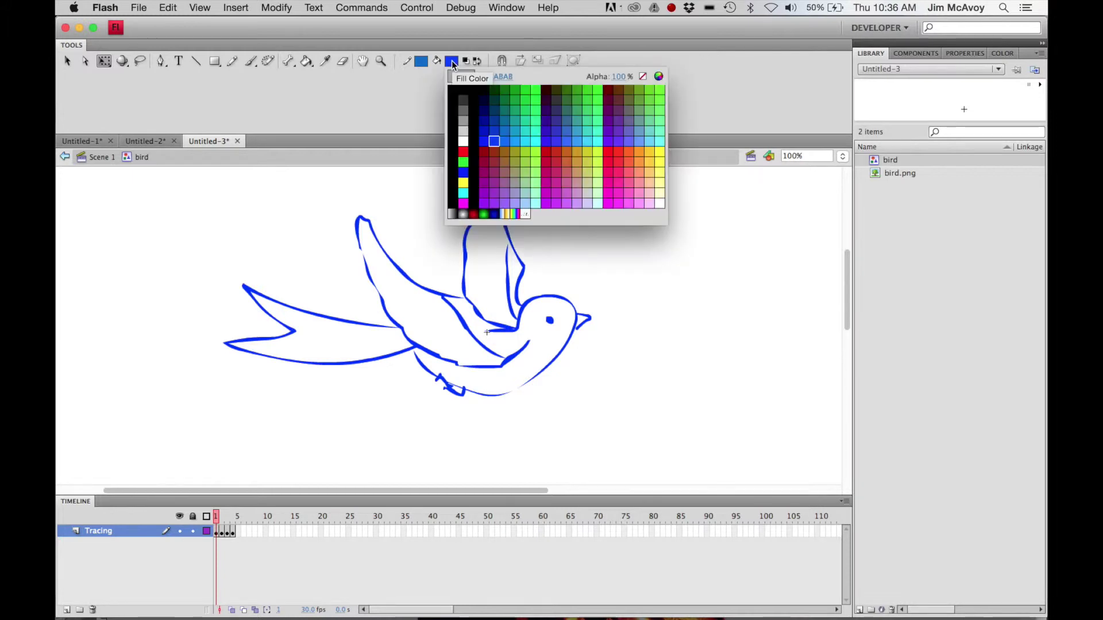
{"action": "left_click", "coordinate": [527, 142]}
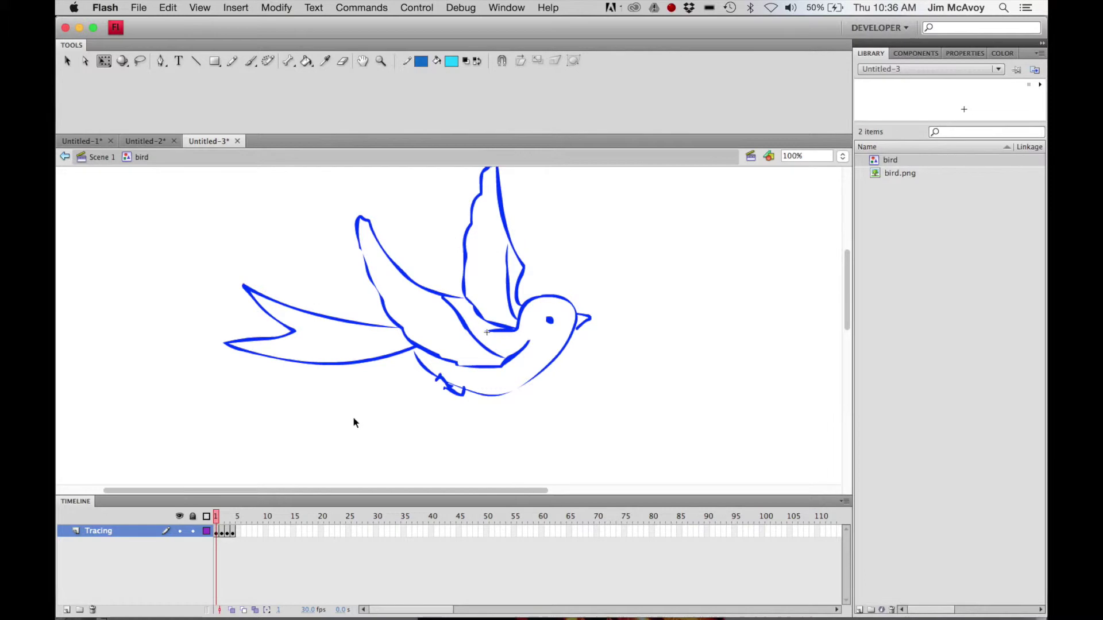
{"action": "left_click", "coordinate": [219, 533]}
{"action": "left_click", "coordinate": [287, 484]}
{"action": "left_click", "coordinate": [306, 60]}
{"action": "left_click", "coordinate": [303, 339]}
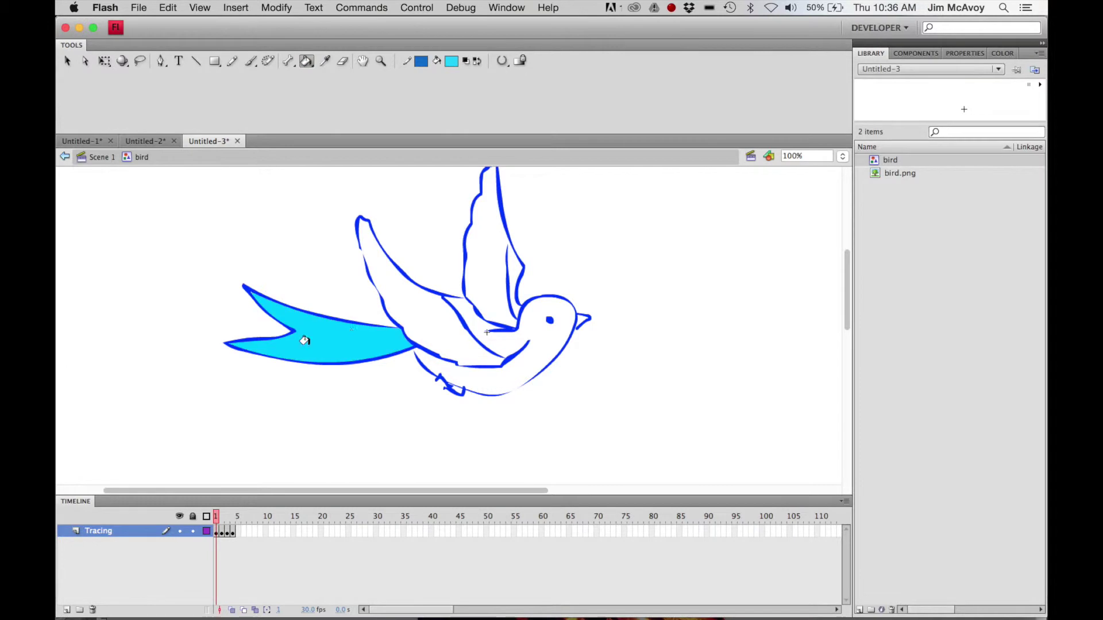
{"action": "left_click", "coordinate": [426, 322]}
{"action": "left_click", "coordinate": [477, 373]}
{"action": "left_click", "coordinate": [488, 273]}
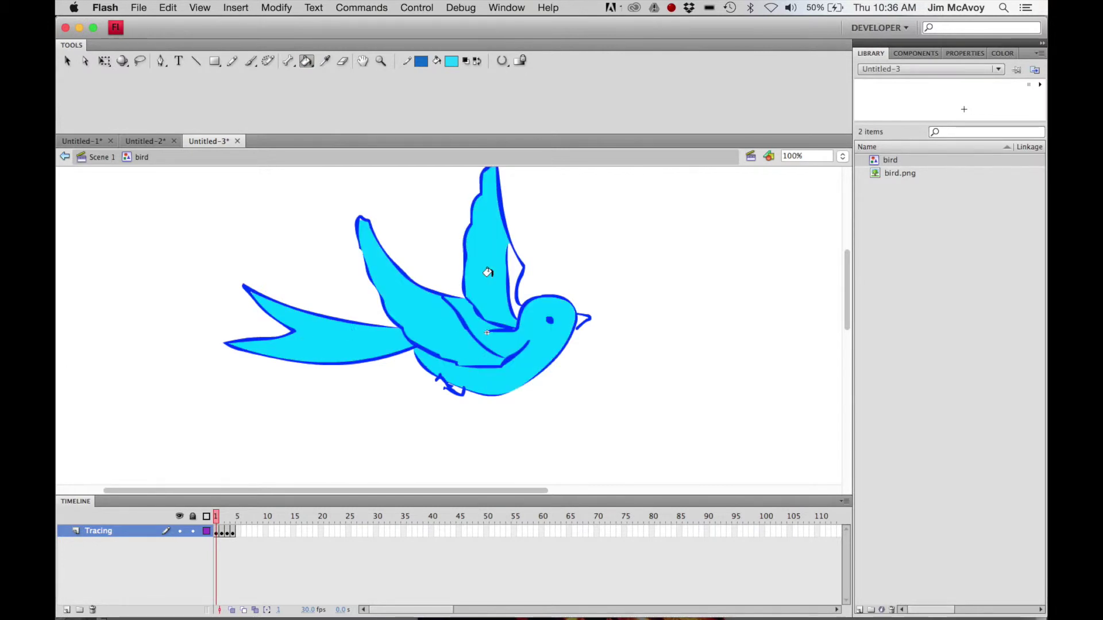
{"action": "left_click", "coordinate": [512, 265]}
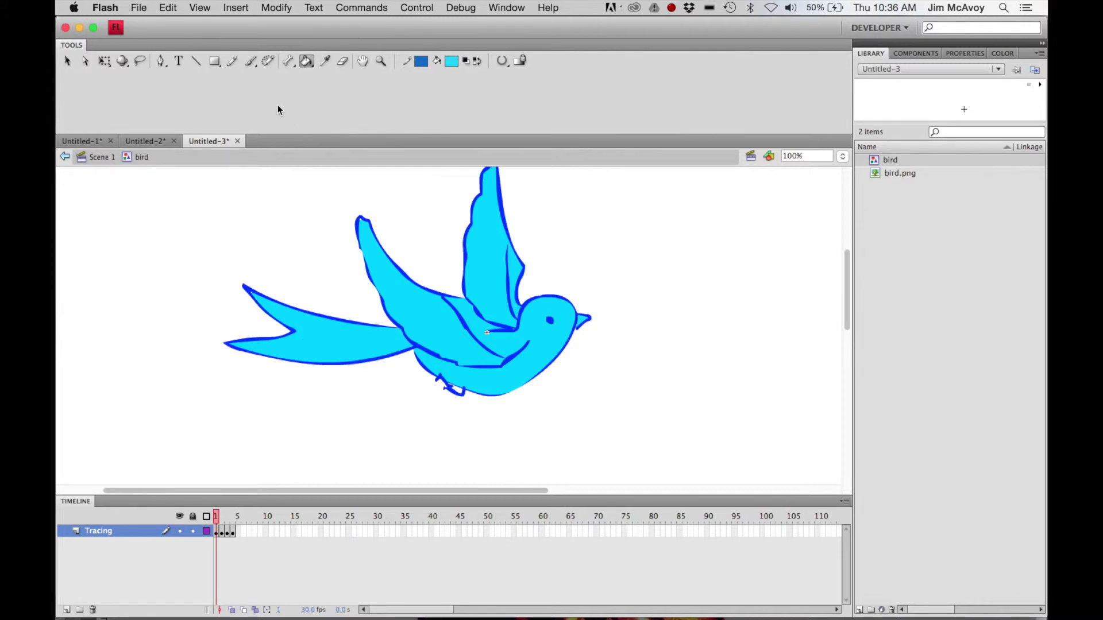
Fill the bird's tail, body, wings and the small gap behind its neck in frame 2 with the same cyan.
{"action": "left_click", "coordinate": [220, 534]}
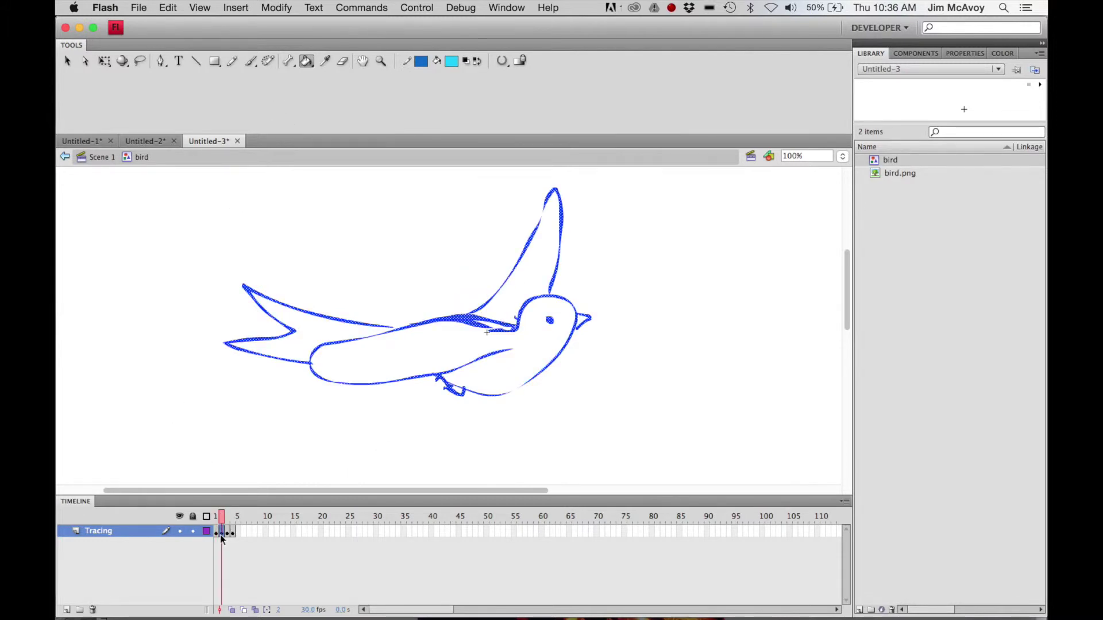
{"action": "left_click", "coordinate": [227, 569]}
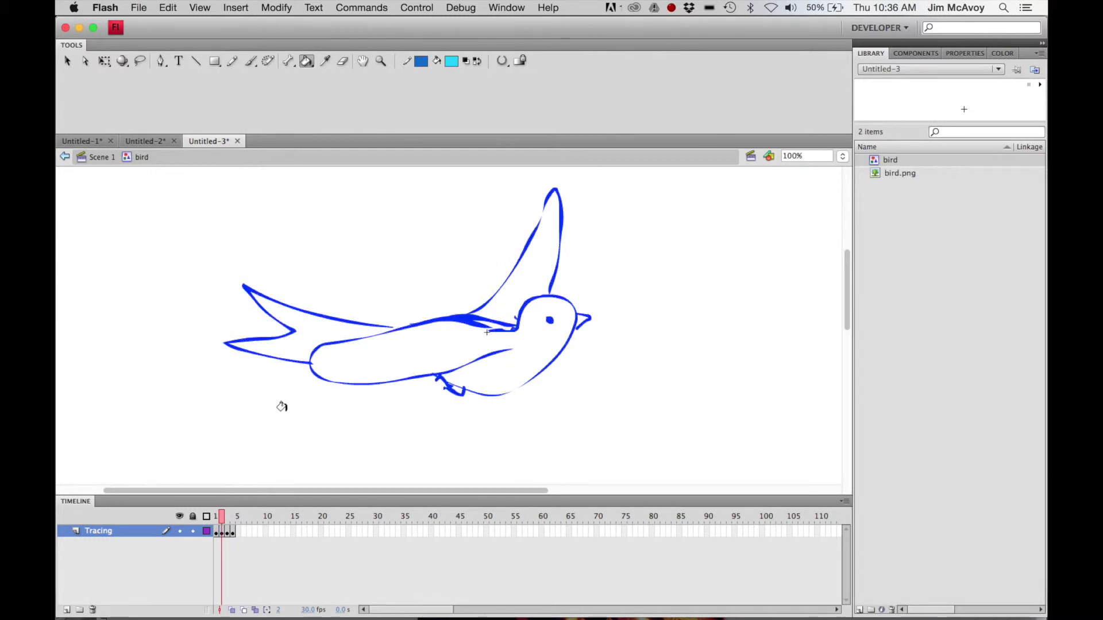
{"action": "left_click", "coordinate": [305, 334]}
{"action": "left_click", "coordinate": [359, 352]}
{"action": "left_click", "coordinate": [510, 294]}
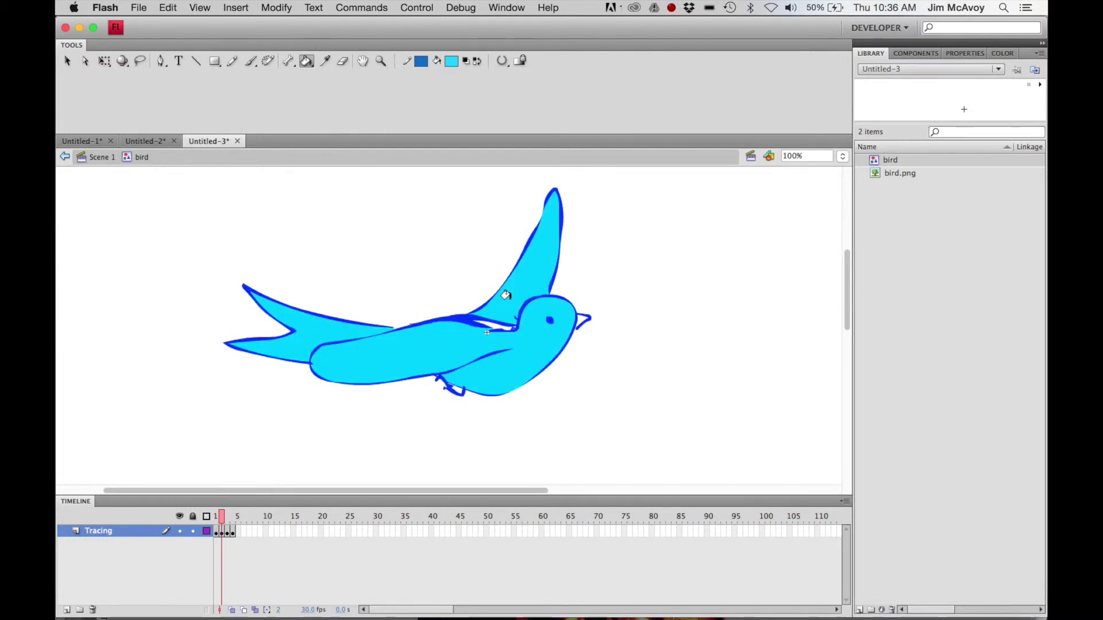
{"action": "left_click", "coordinate": [494, 323]}
Fill the bird's tail, body, beak and both lowered wings in frame 3 with the same cyan.
{"action": "left_click", "coordinate": [228, 533]}
{"action": "left_click", "coordinate": [310, 334]}
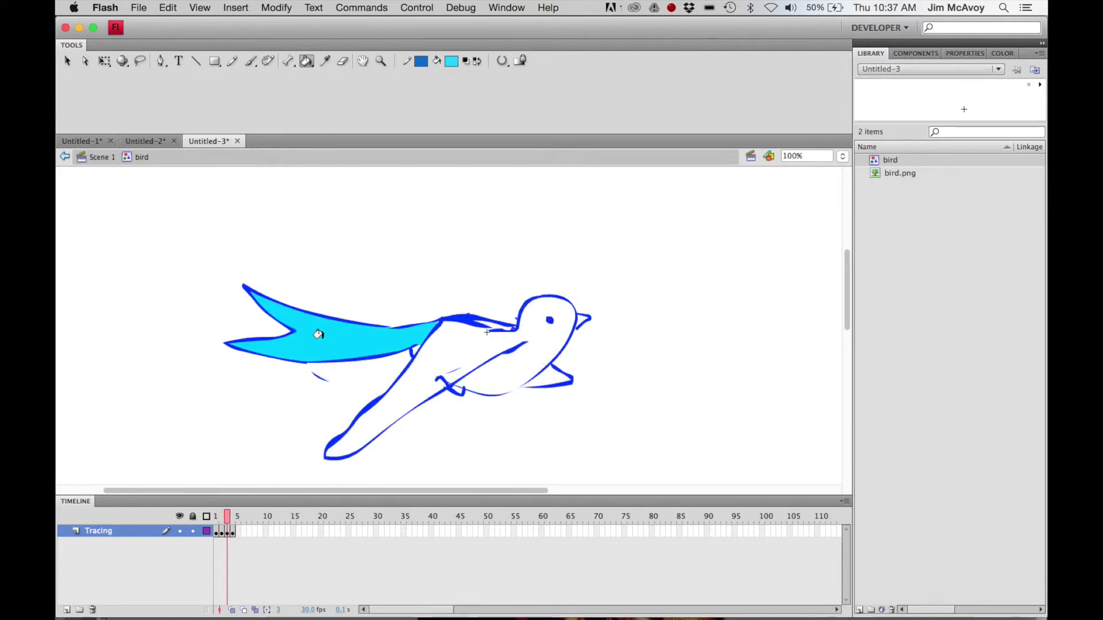
{"action": "left_click", "coordinate": [451, 348]}
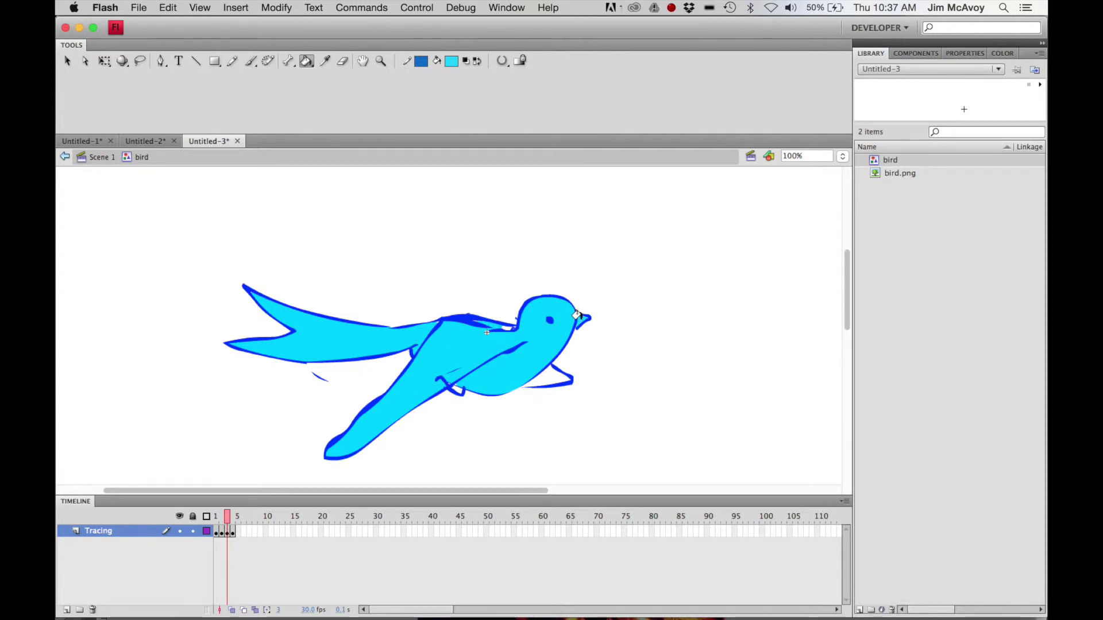
{"action": "left_click", "coordinate": [543, 374]}
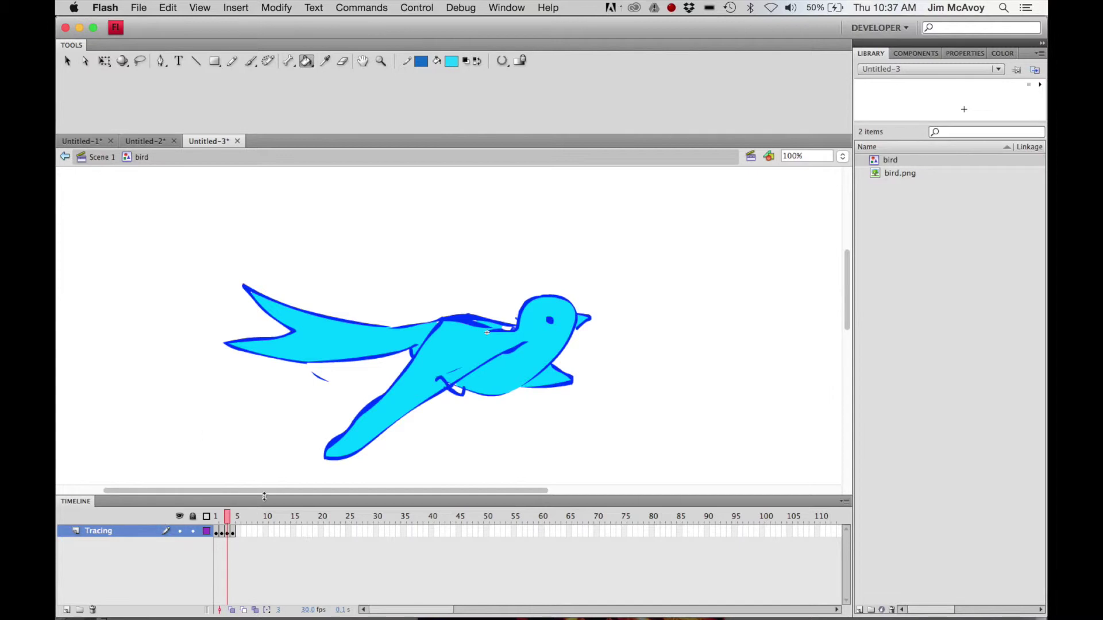
Erase the stray line below the bird's tail in frame 3.
{"action": "left_click", "coordinate": [232, 60]}
{"action": "left_click", "coordinate": [343, 61]}
{"action": "left_click_drag", "start_coordinate": [315, 379], "coordinate": [317, 376]}
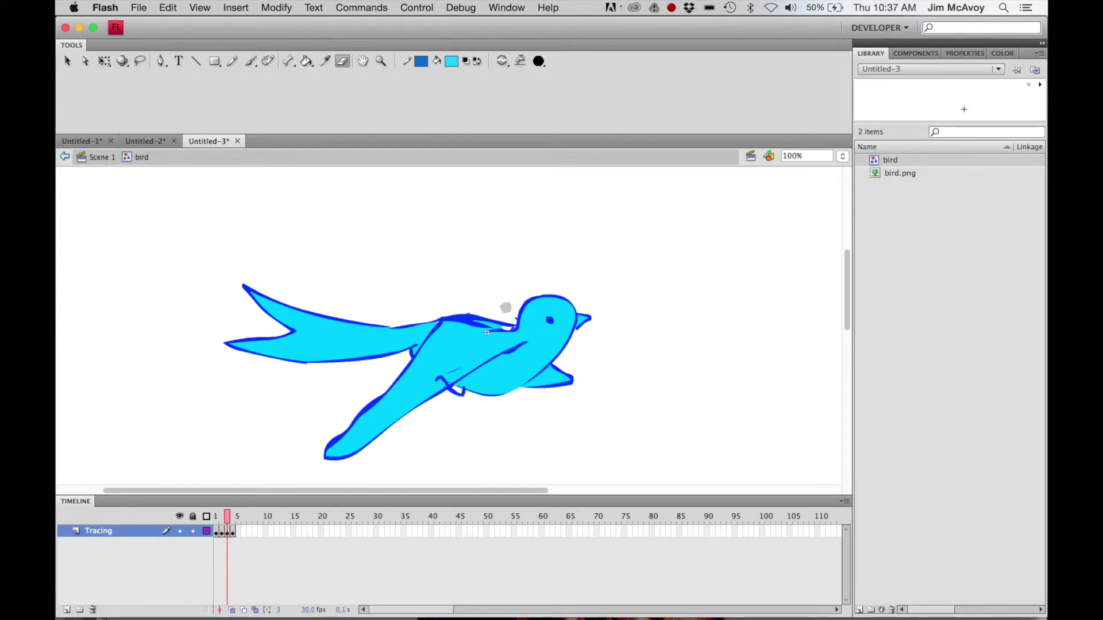
Fill the tail, body, raised wing and beak of the bird in frame 4 with the same cyan.
{"action": "left_click", "coordinate": [233, 533]}
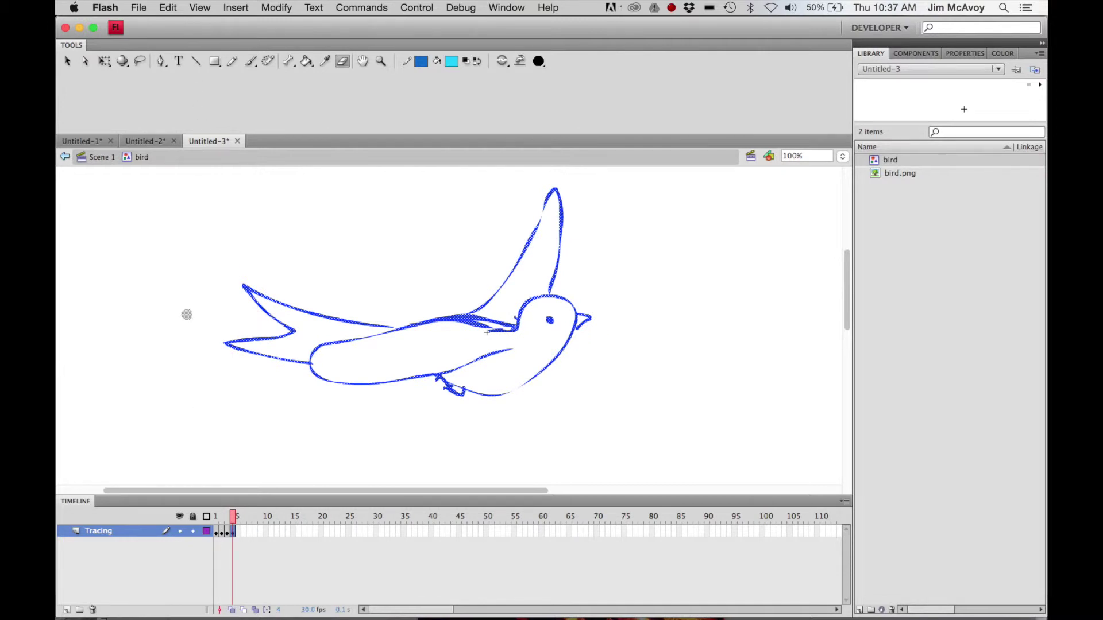
{"action": "left_click", "coordinate": [307, 63]}
{"action": "left_click", "coordinate": [255, 462]}
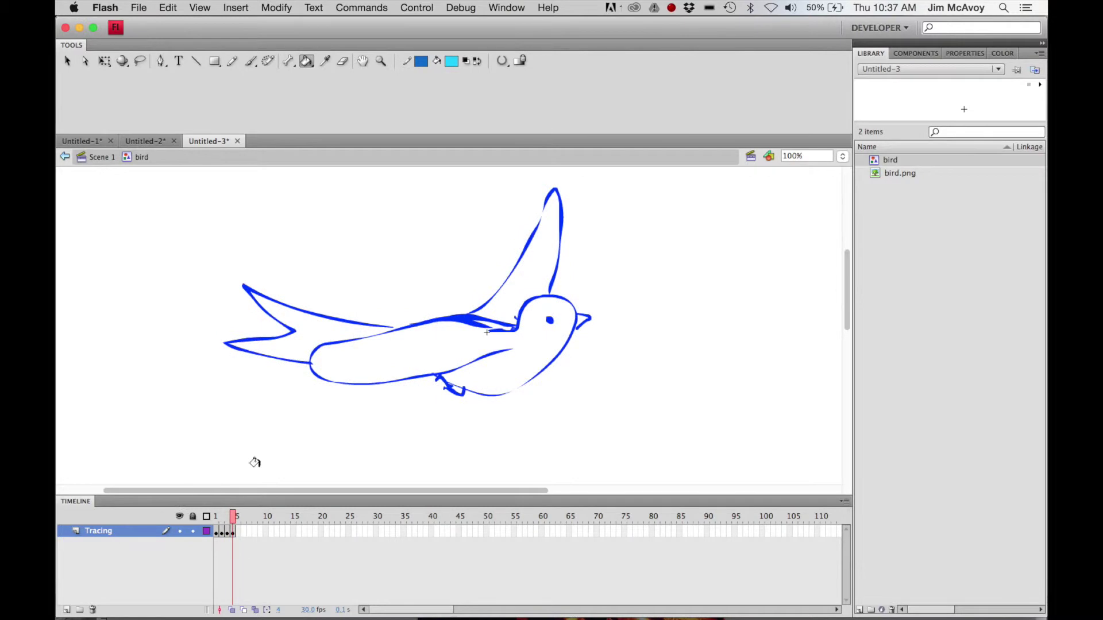
{"action": "left_click", "coordinate": [304, 337]}
{"action": "left_click", "coordinate": [457, 343]}
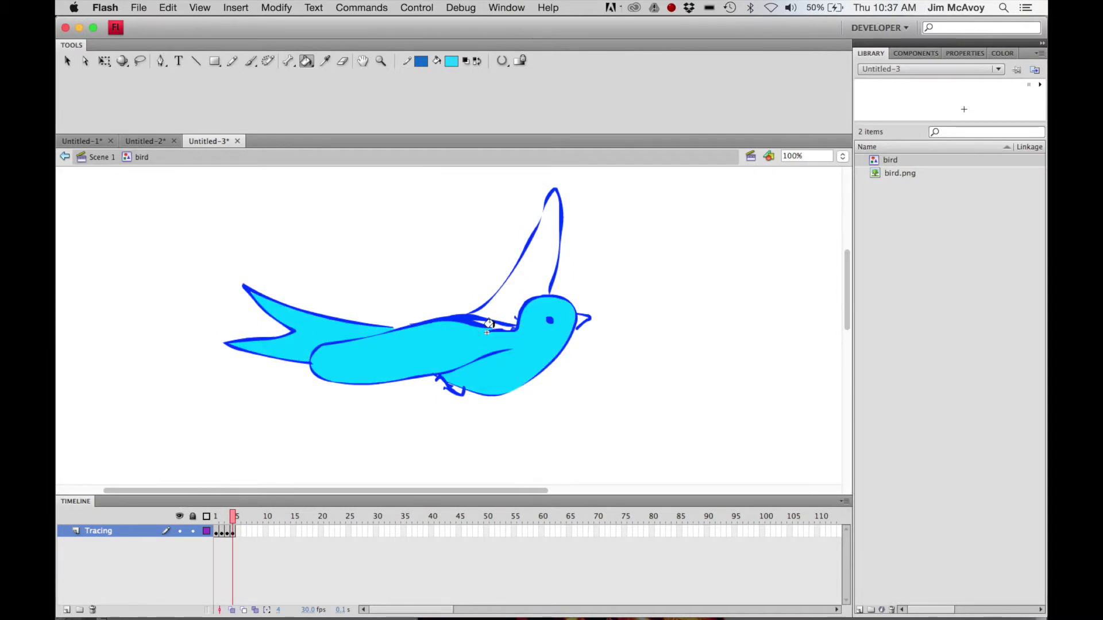
{"action": "left_click", "coordinate": [503, 294]}
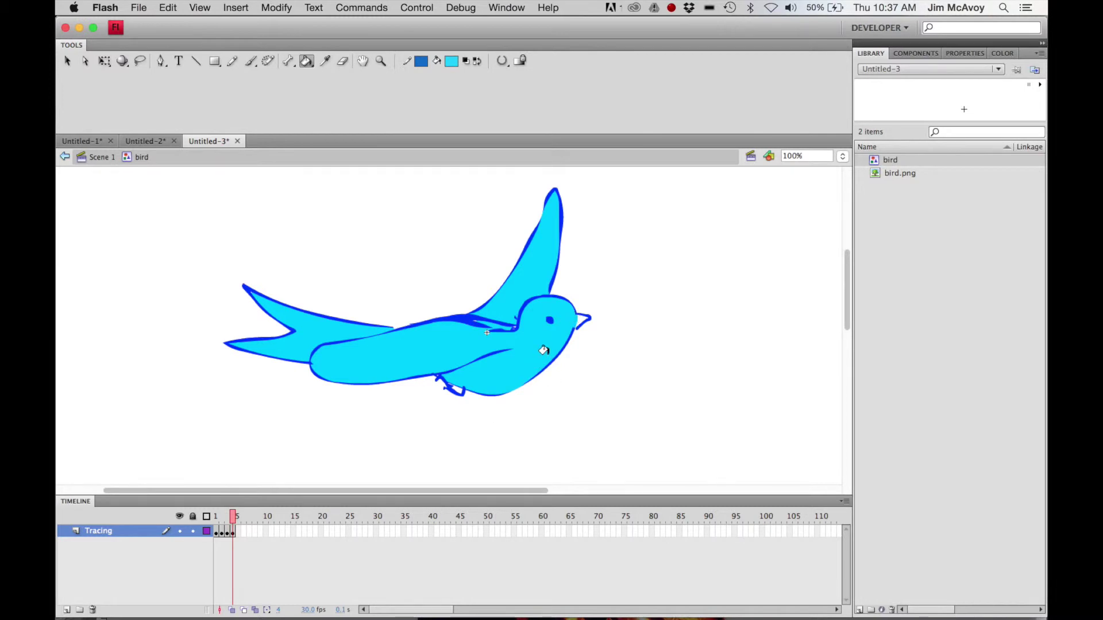
{"action": "left_click", "coordinate": [582, 319]}
Return to Scene 1, test the movie with the coloured bird, and close the preview.
{"action": "left_click", "coordinate": [106, 161]}
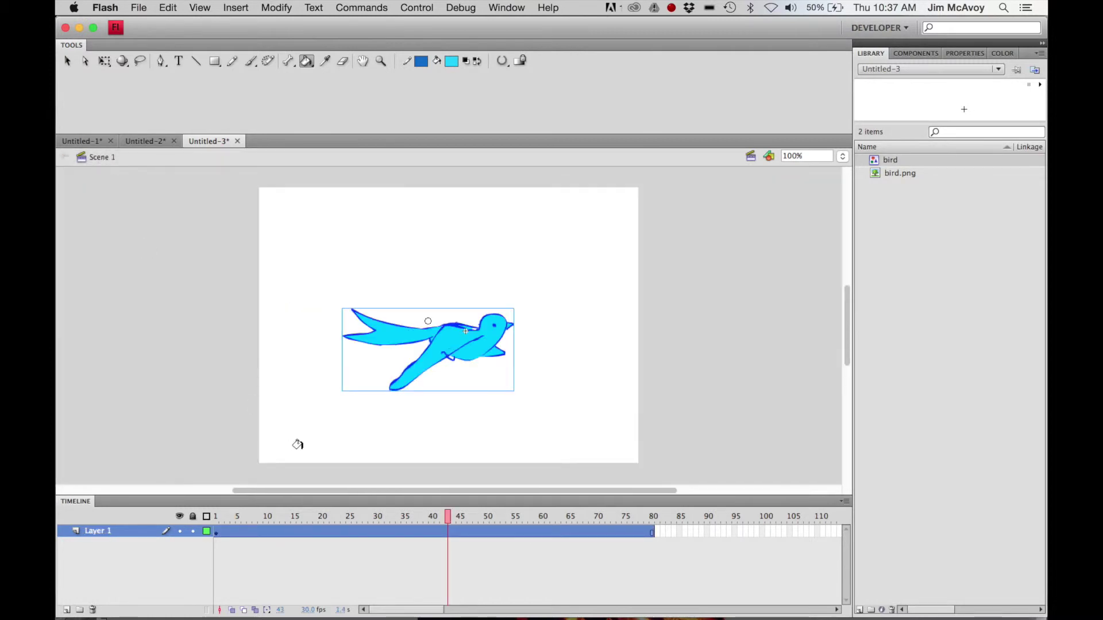
{"action": "key", "text": "super+Return"}
{"action": "key", "text": "Return"}
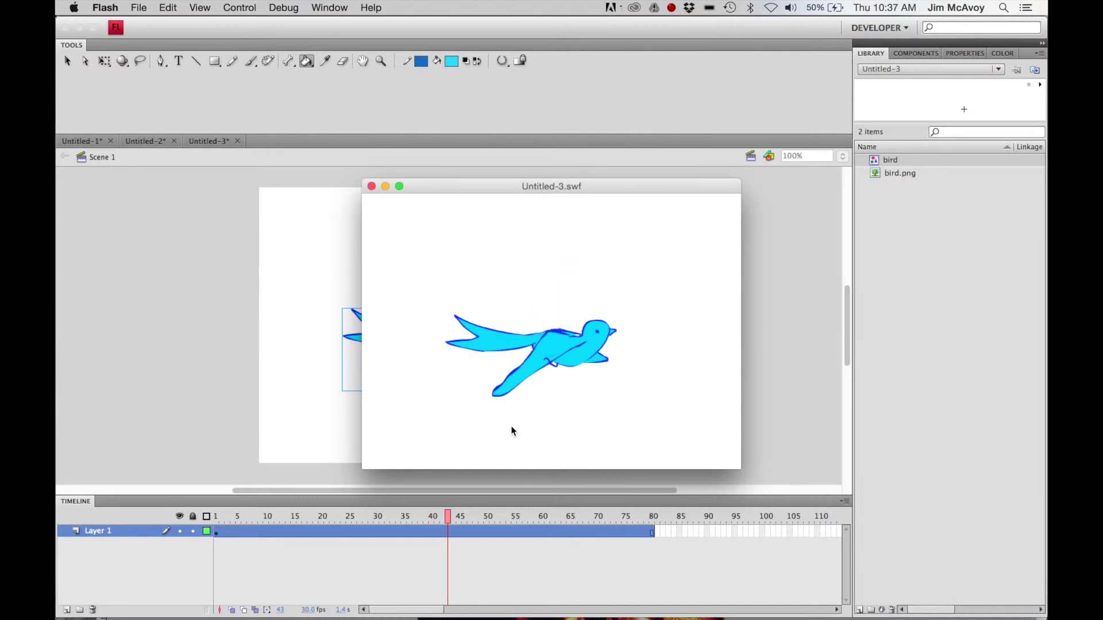
{"action": "left_click", "coordinate": [371, 187]}
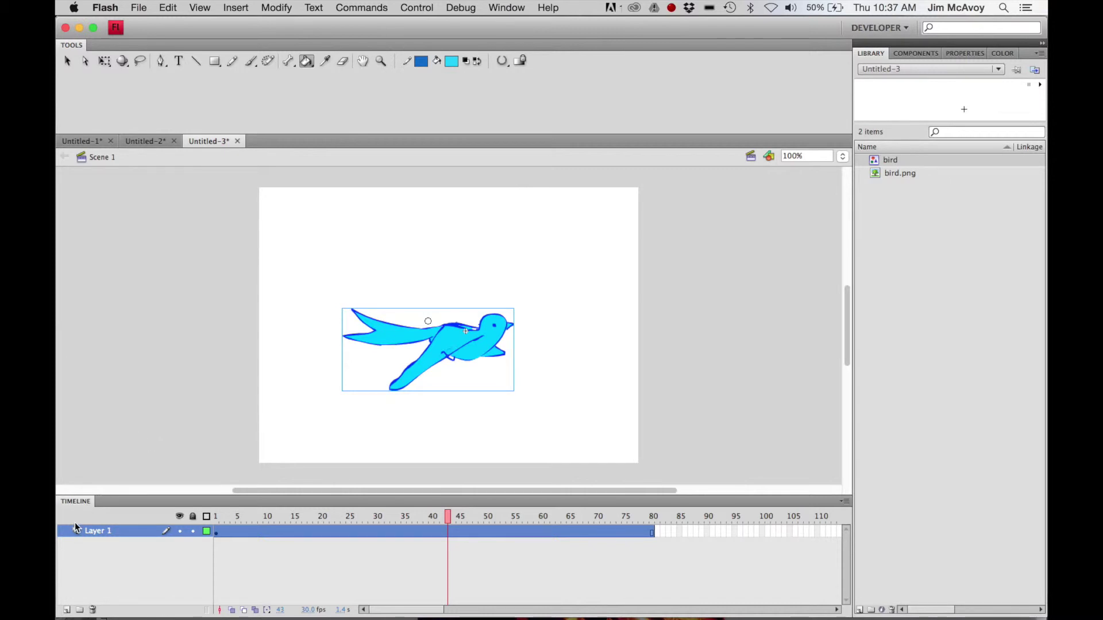
Add a layer named "Backround" to Scene 1 and place it beneath Layer 1.
{"action": "left_click", "coordinate": [68, 610]}
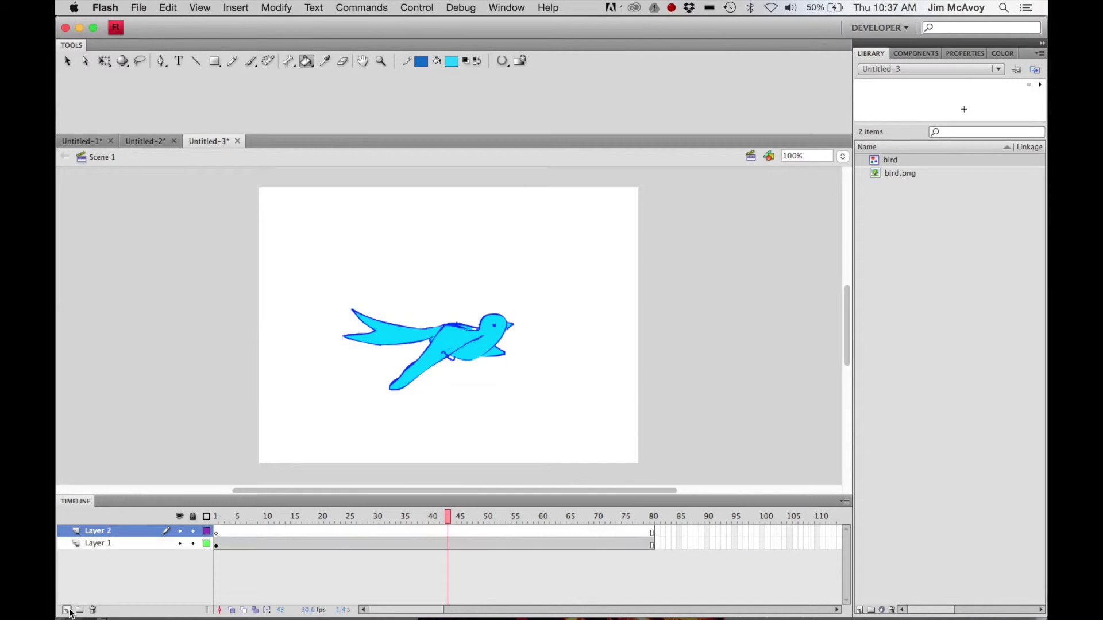
{"action": "double_click", "coordinate": [106, 534]}
{"action": "type", "text": "Bad"}
{"action": "type", "text": "kround"}
{"action": "key", "text": "Return"}
{"action": "left_click_drag", "start_coordinate": [85, 531], "coordinate": [85, 557]}
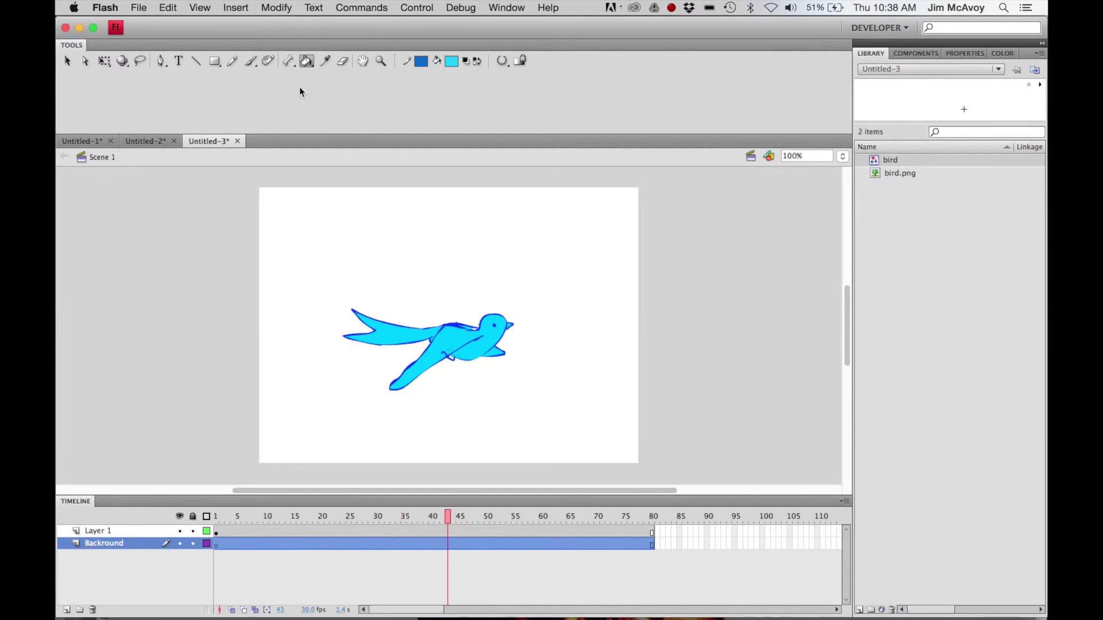
Draw a light cyan rectangle on the Backround layer that extends slightly past every edge of the stage.
{"action": "left_click", "coordinate": [216, 64]}
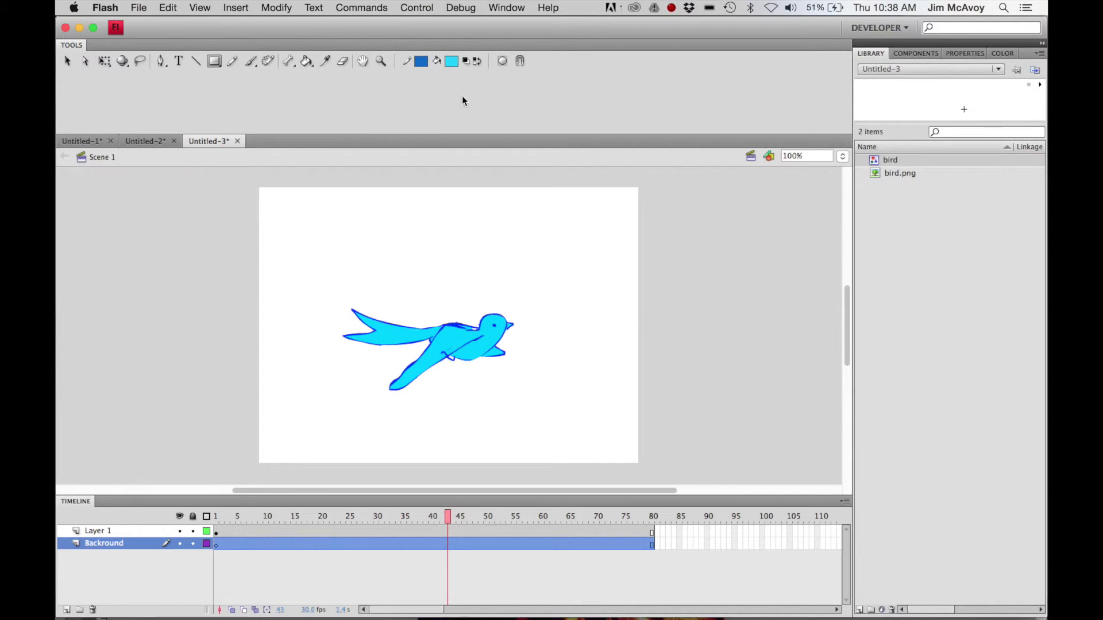
{"action": "left_click", "coordinate": [452, 62]}
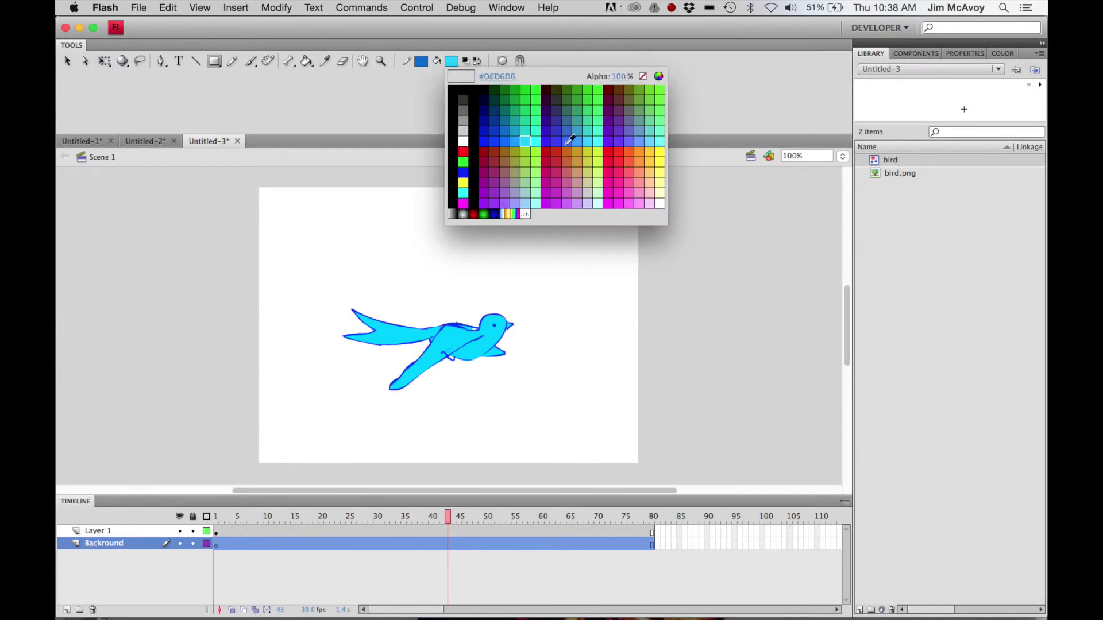
{"action": "left_click", "coordinate": [661, 141]}
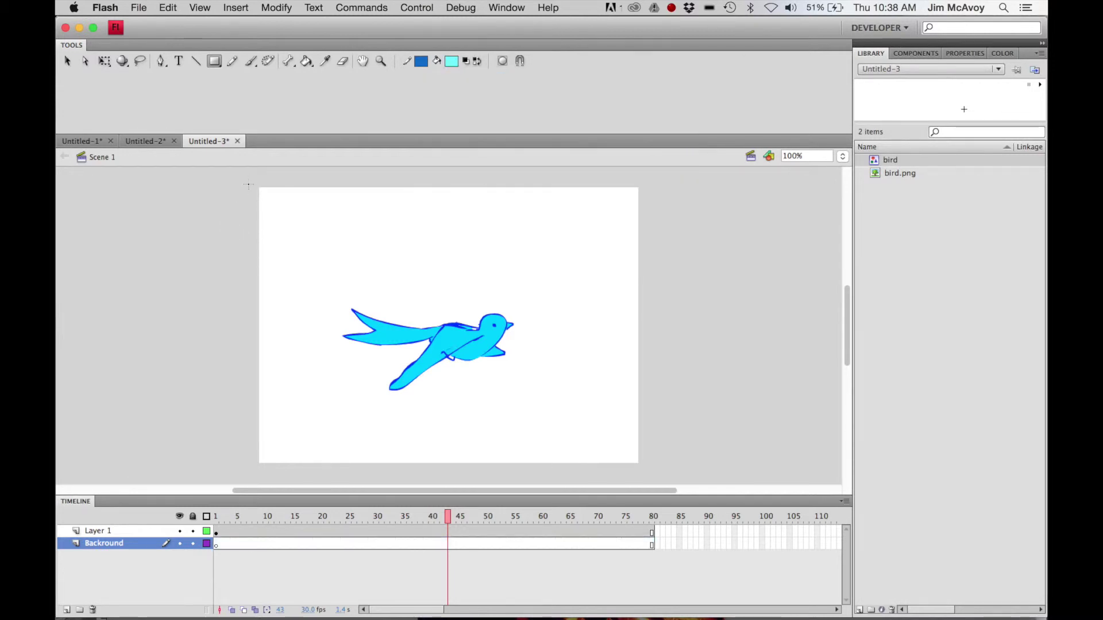
{"action": "left_click_drag", "start_coordinate": [247, 178], "coordinate": [661, 475]}
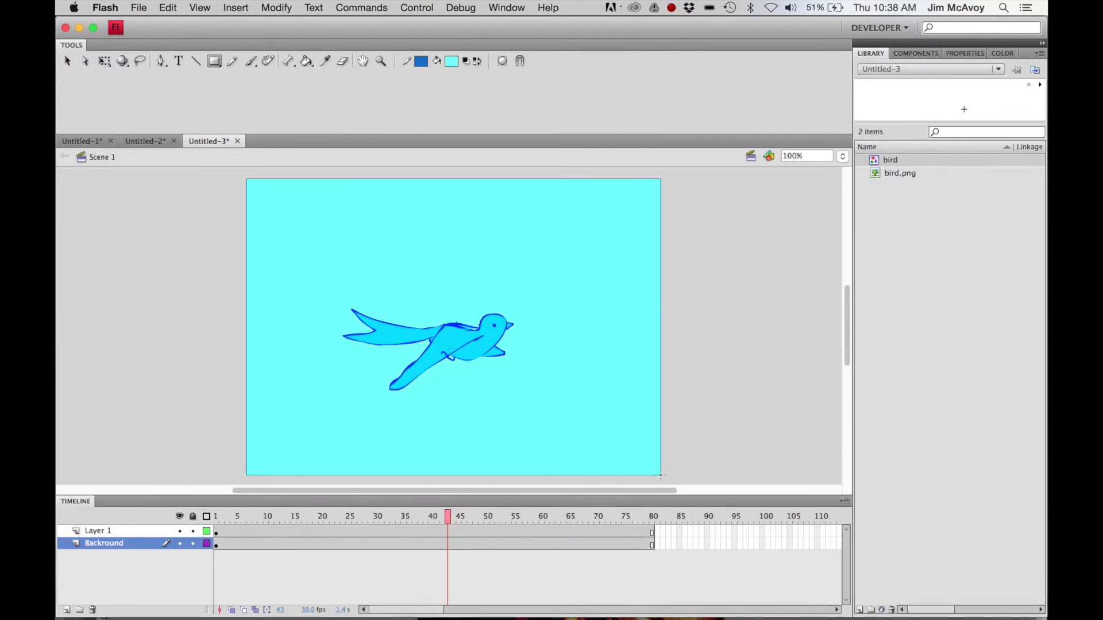
Refill the background rectangle with a very pale cyan using the Paint Bucket.
{"action": "left_click", "coordinate": [451, 63]}
{"action": "left_click", "coordinate": [598, 203]}
{"action": "left_click", "coordinate": [307, 61]}
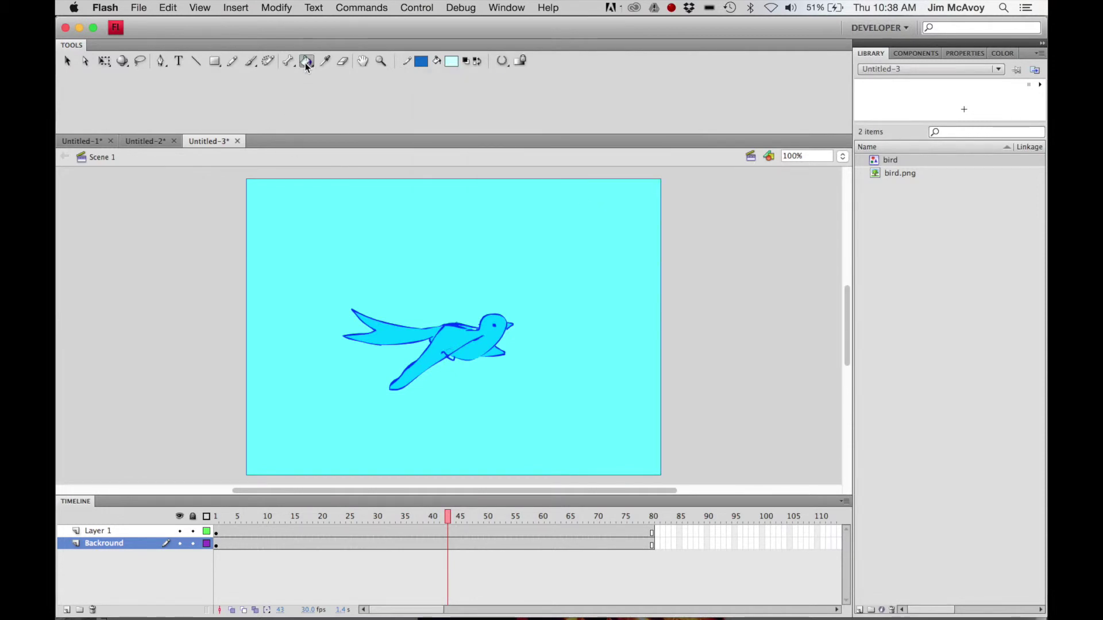
{"action": "left_click", "coordinate": [283, 212]}
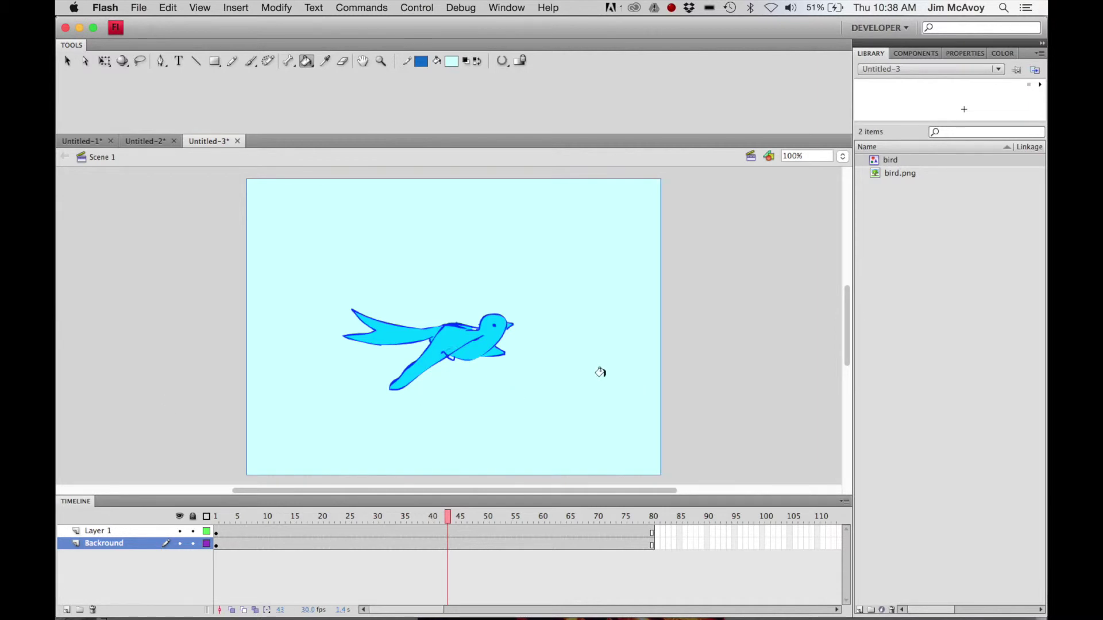
Create a new graphic symbol named "cloud" and open it for editing.
{"action": "left_click", "coordinate": [97, 531]}
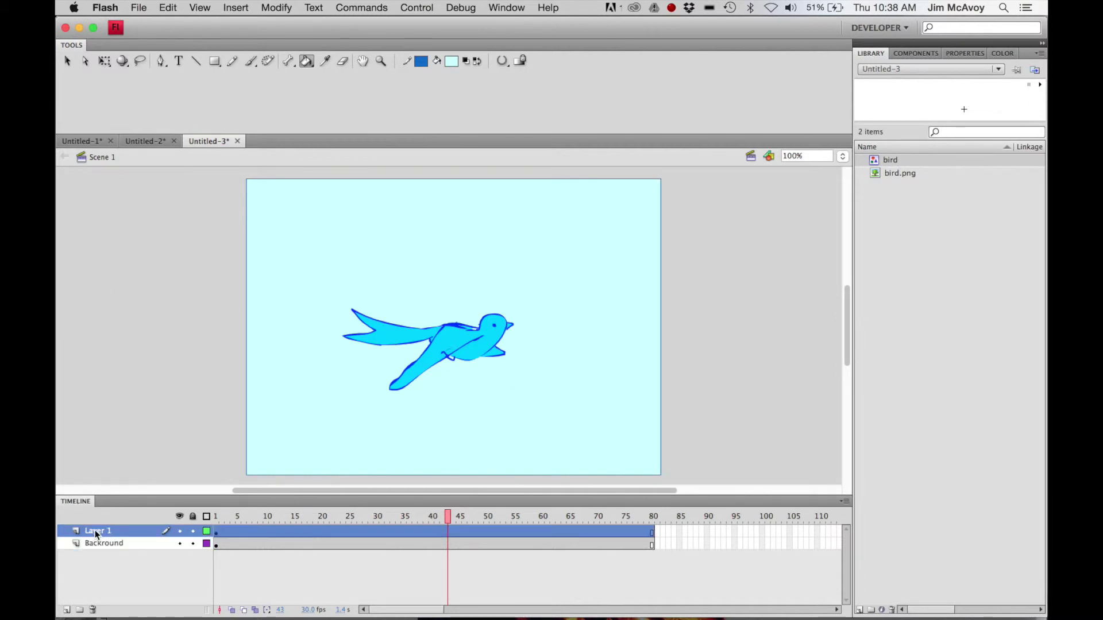
{"action": "left_click", "coordinate": [236, 8]}
{"action": "left_click", "coordinate": [245, 23]}
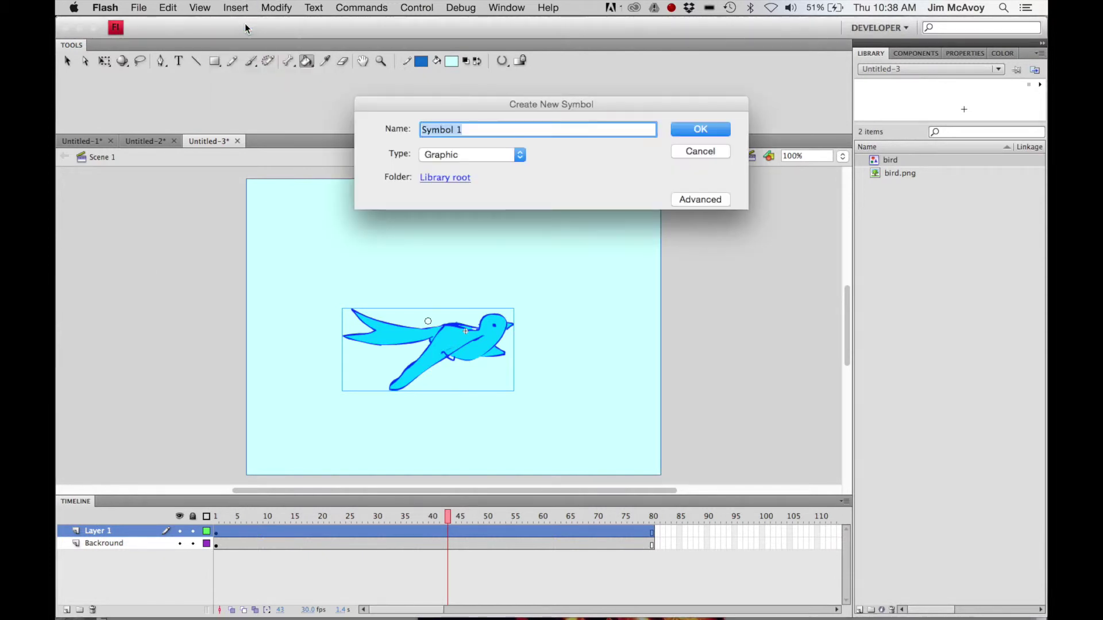
{"action": "type", "text": "cloud"}
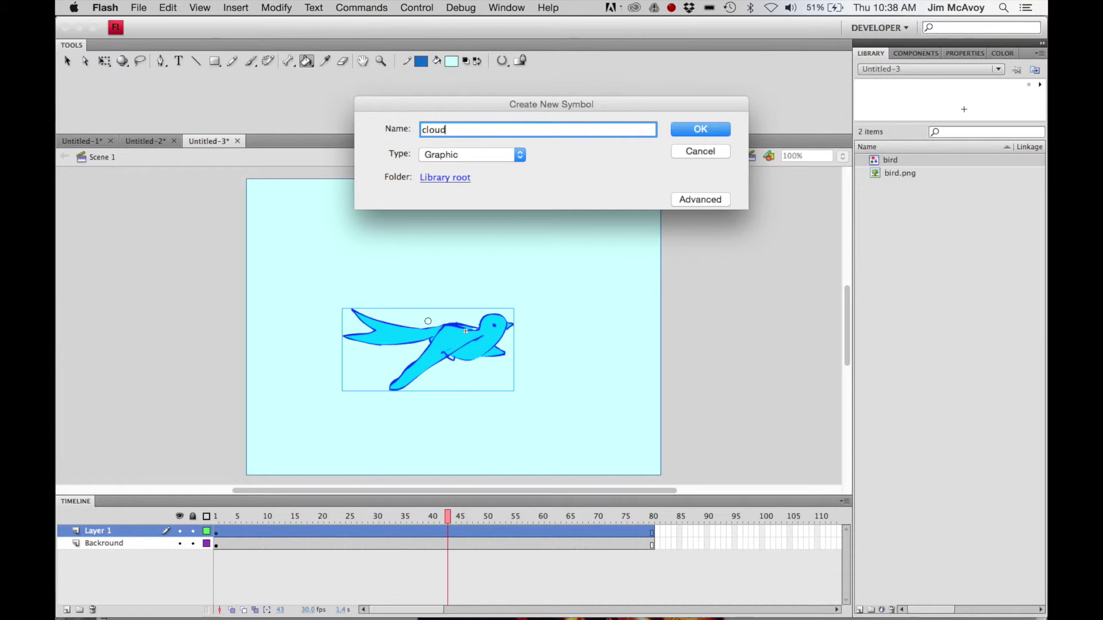
{"action": "left_click", "coordinate": [715, 124]}
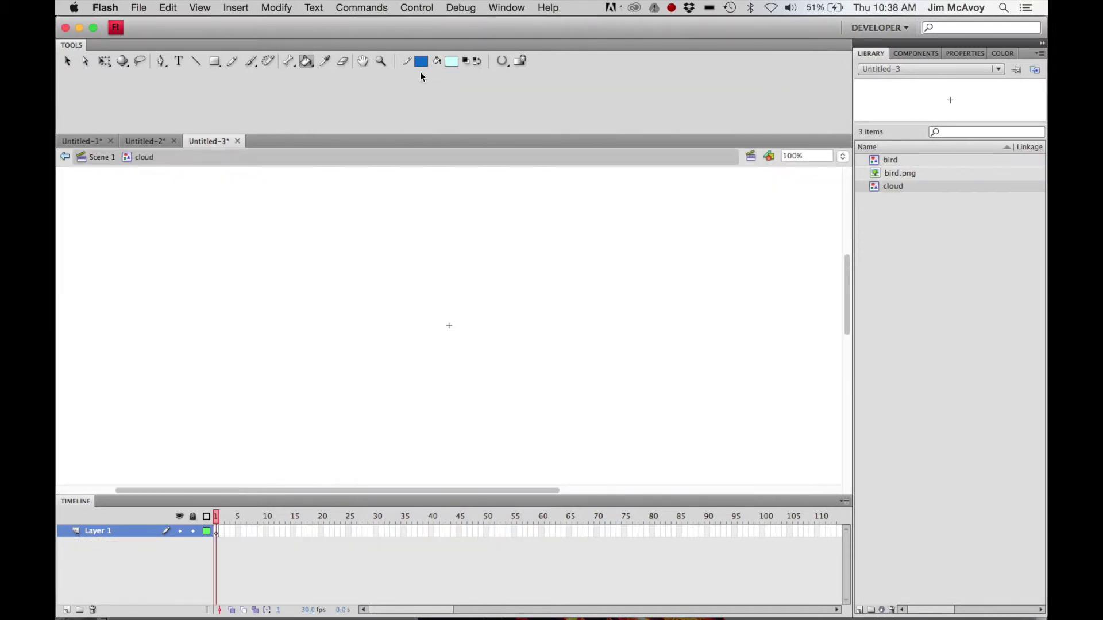
Brush a long, wavy medium-gray cloud outline around the centre of the cloud symbol.
{"action": "left_click", "coordinate": [452, 62]}
{"action": "left_click", "coordinate": [464, 125]}
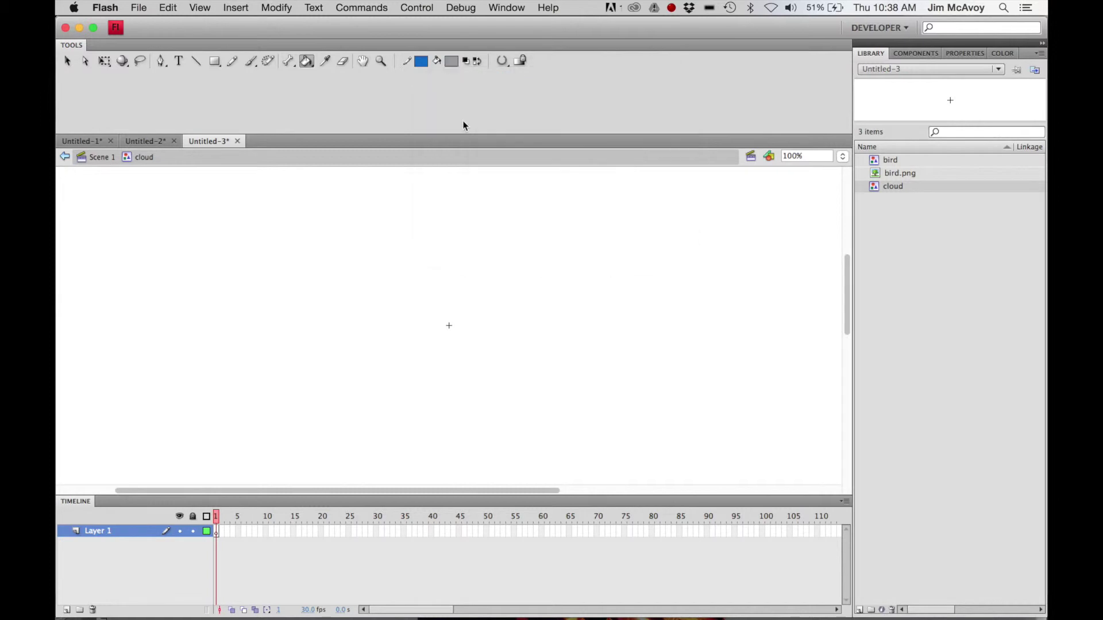
{"action": "left_click", "coordinate": [251, 61]}
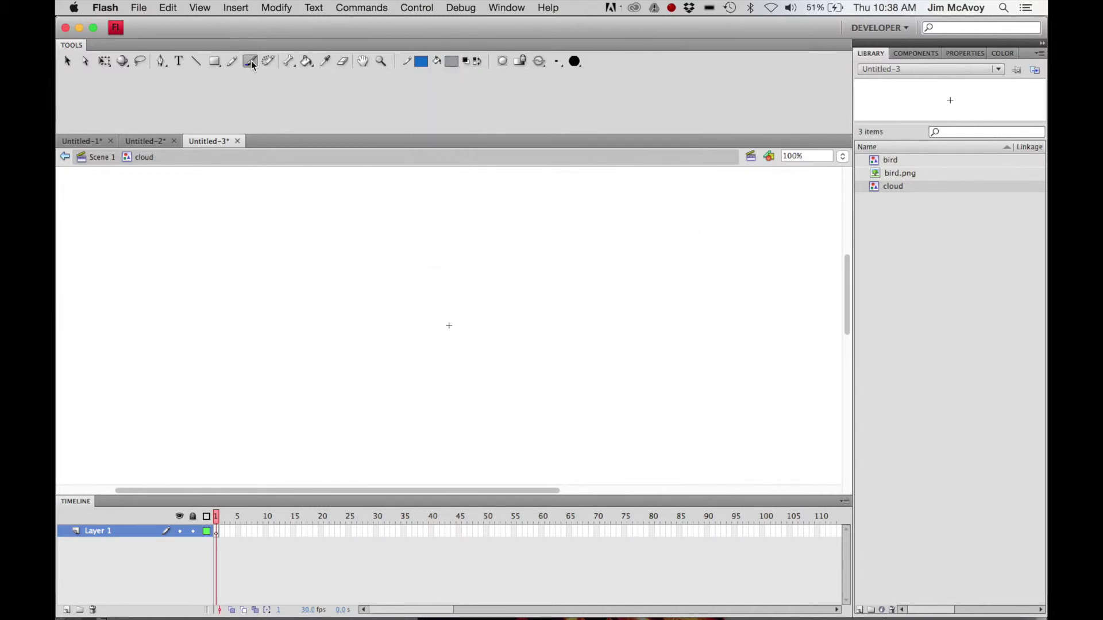
{"action": "mouse_move", "coordinate": [306, 290]}
{"action": "left_mouse_down"}
{"action": "mouse_move", "coordinate": [378, 276]}
{"action": "mouse_move", "coordinate": [526, 292]}
{"action": "mouse_move", "coordinate": [657, 324]}
{"action": "mouse_move", "coordinate": [726, 361]}
{"action": "mouse_move", "coordinate": [667, 381]}
{"action": "mouse_move", "coordinate": [628, 362]}
{"action": "mouse_move", "coordinate": [552, 402]}
{"action": "mouse_move", "coordinate": [366, 400]}
{"action": "mouse_move", "coordinate": [350, 375]}
{"action": "mouse_move", "coordinate": [286, 374]}
{"action": "mouse_move", "coordinate": [249, 308]}
{"action": "mouse_move", "coordinate": [283, 297]}
{"action": "left_mouse_up"}
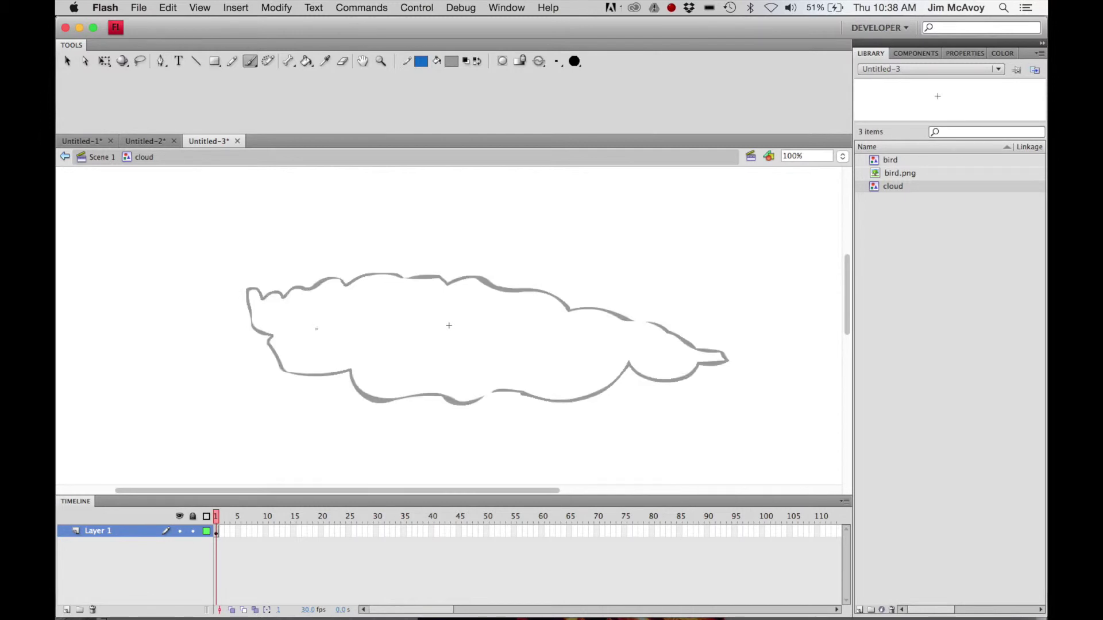
Choose a light gray fill and change the Paint Bucket's gap size option for filling the cloud.
{"action": "left_click", "coordinate": [453, 62]}
{"action": "left_click", "coordinate": [466, 135]}
{"action": "left_click", "coordinate": [308, 63]}
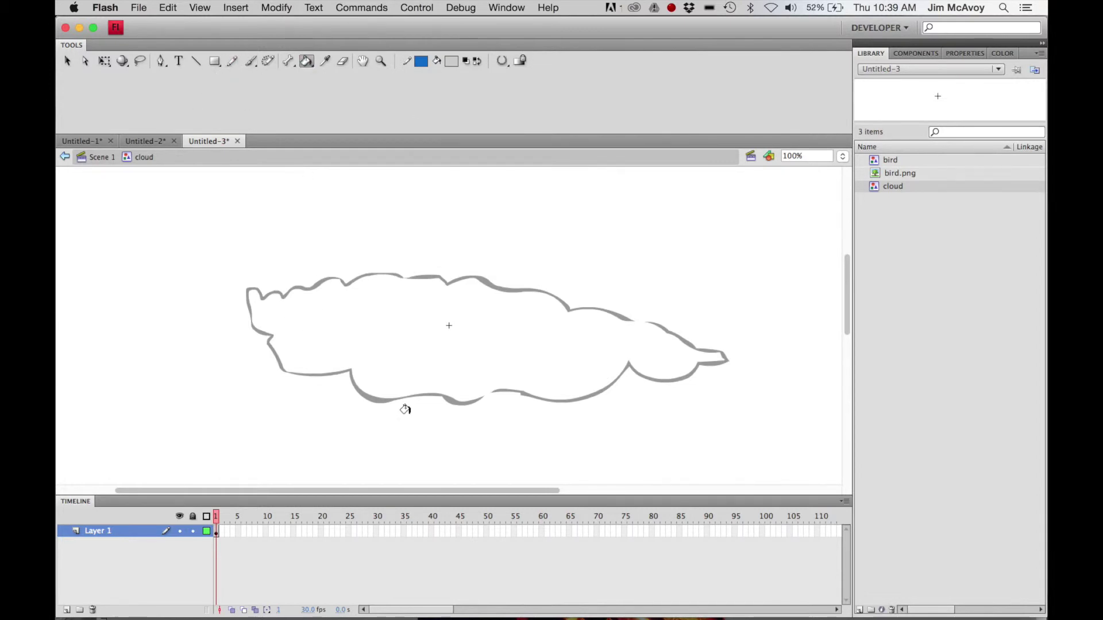
{"action": "left_click", "coordinate": [502, 62]}
{"action": "left_click", "coordinate": [537, 108]}
Close the remaining gaps in the cloud's upper and lower outline with light gray brush strokes.
{"action": "left_click", "coordinate": [250, 63]}
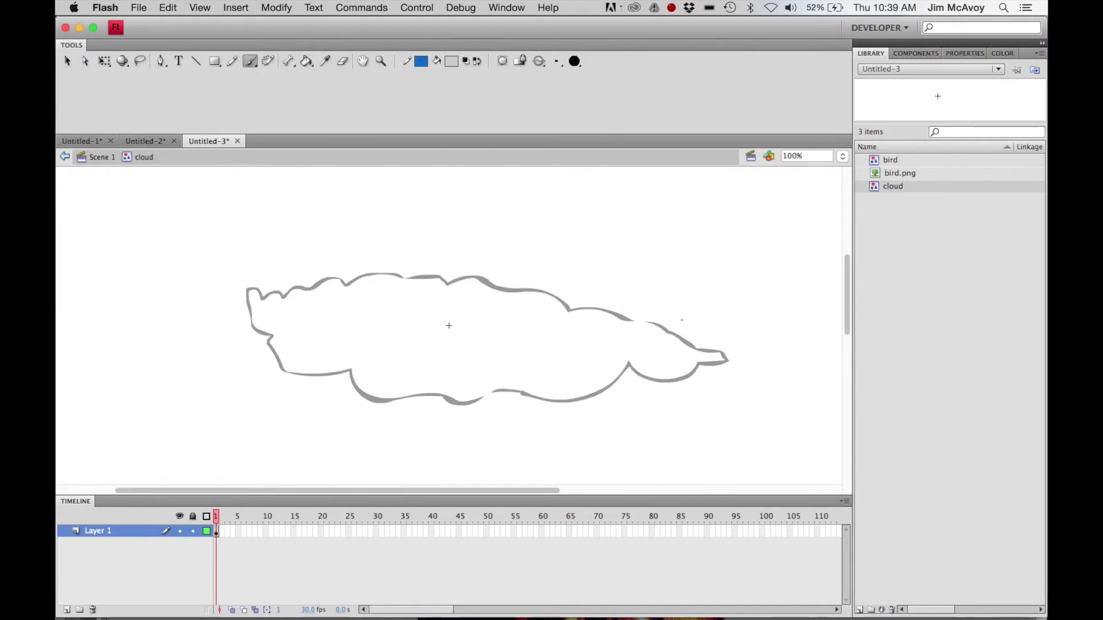
{"action": "key", "text": "super+equal"}
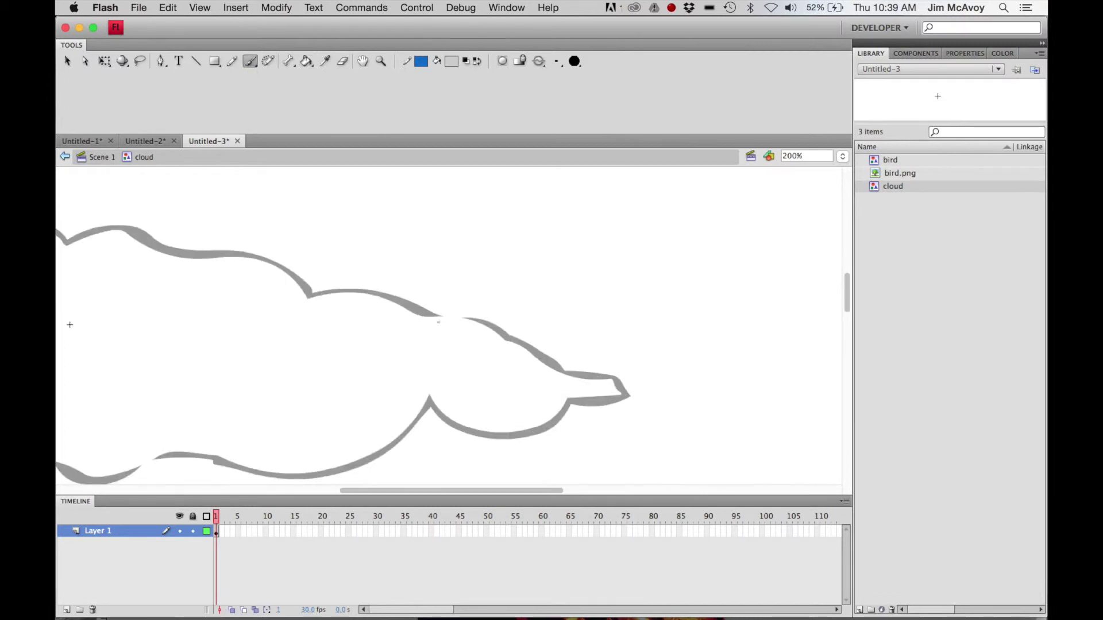
{"action": "left_click_drag", "start_coordinate": [437, 314], "coordinate": [474, 320]}
{"action": "scroll", "coordinate": [399, 379], "scroll_direction": "left", "scroll_amount": 5}
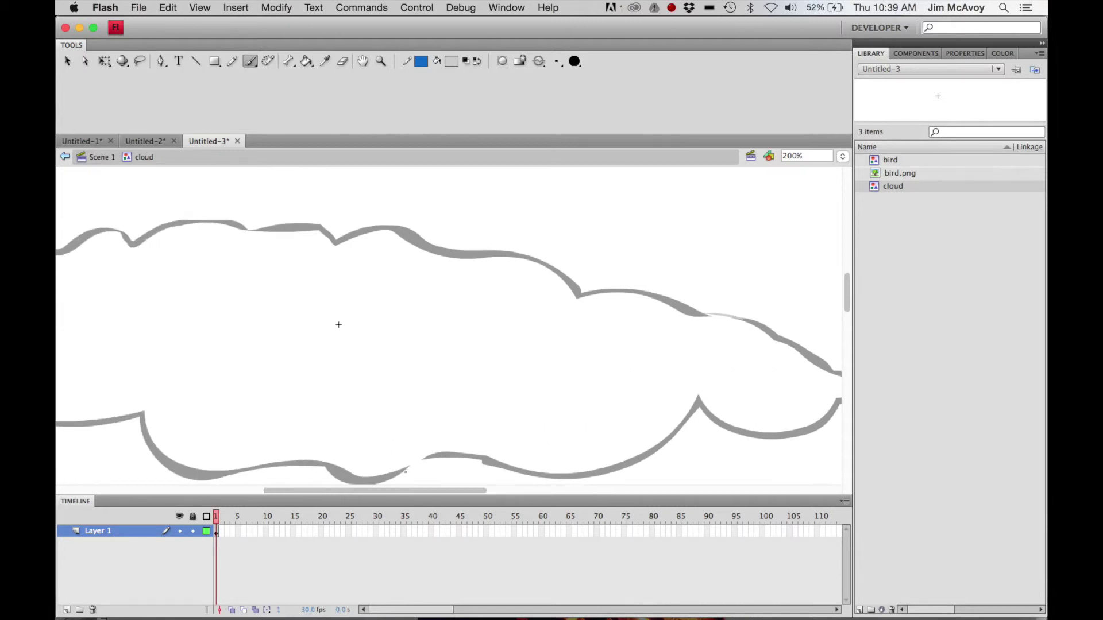
{"action": "left_click_drag", "start_coordinate": [416, 461], "coordinate": [432, 456]}
{"action": "scroll", "coordinate": [332, 436], "scroll_direction": "left", "scroll_amount": 7}
{"action": "scroll", "coordinate": [331, 435], "scroll_direction": "right", "scroll_amount": 4}
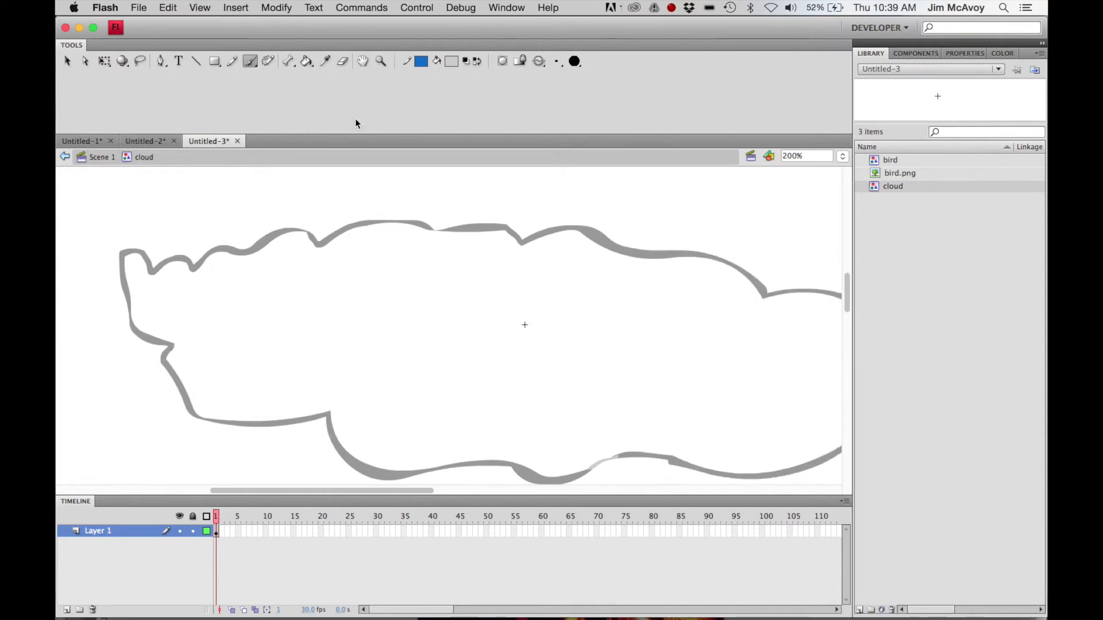
Fill the inside of the cloud outline with light gray using the Paint Bucket.
{"action": "left_click", "coordinate": [308, 61]}
{"action": "key", "text": "super+1"}
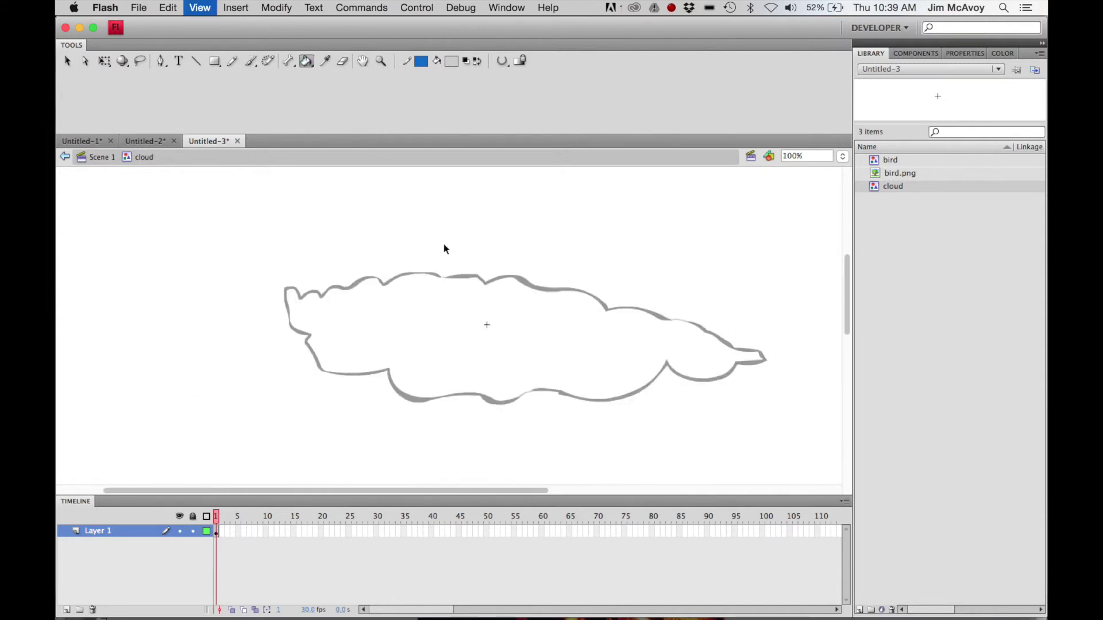
{"action": "left_click", "coordinate": [440, 330]}
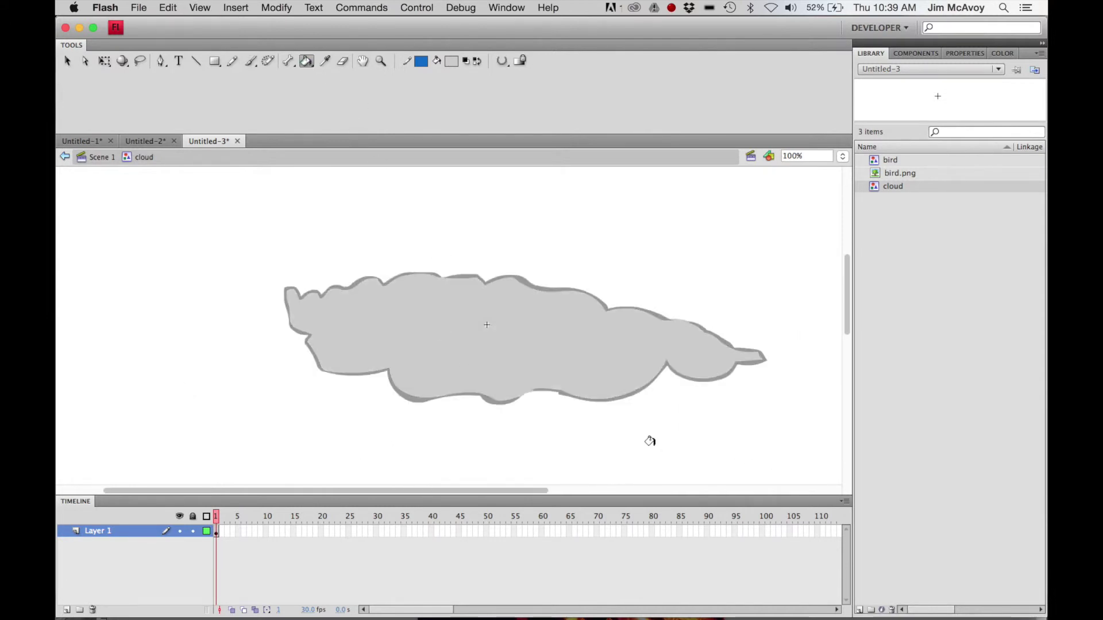
Return to Scene 1 and add a layer named "Cloud" between Layer 1 and Backround.
{"action": "left_click", "coordinate": [99, 162]}
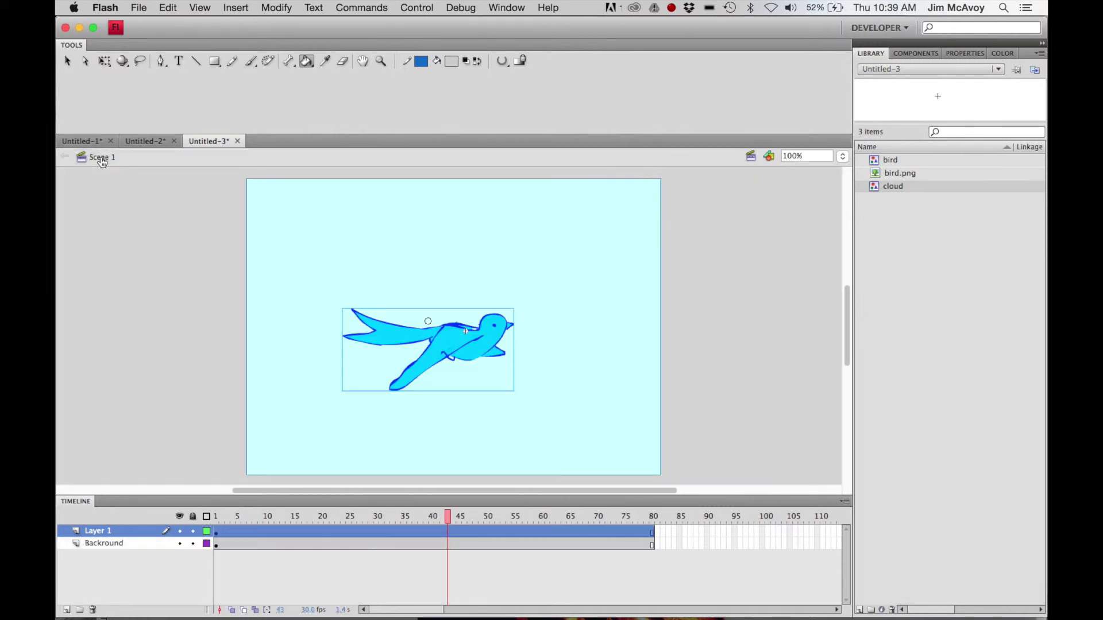
{"action": "left_click", "coordinate": [114, 546]}
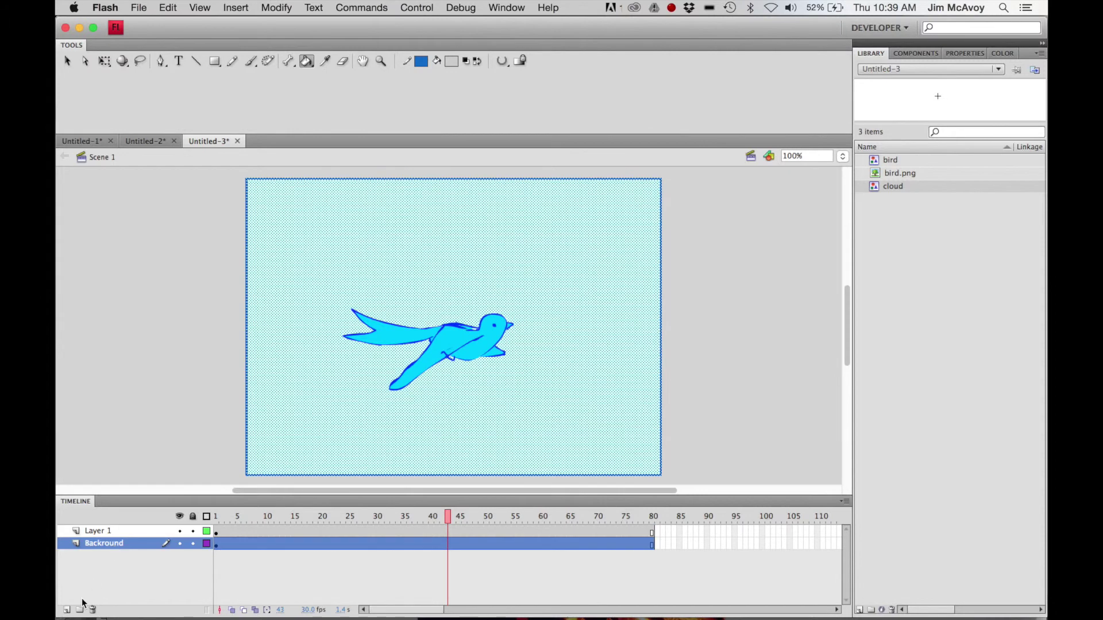
{"action": "left_click", "coordinate": [66, 610]}
{"action": "double_click", "coordinate": [95, 545]}
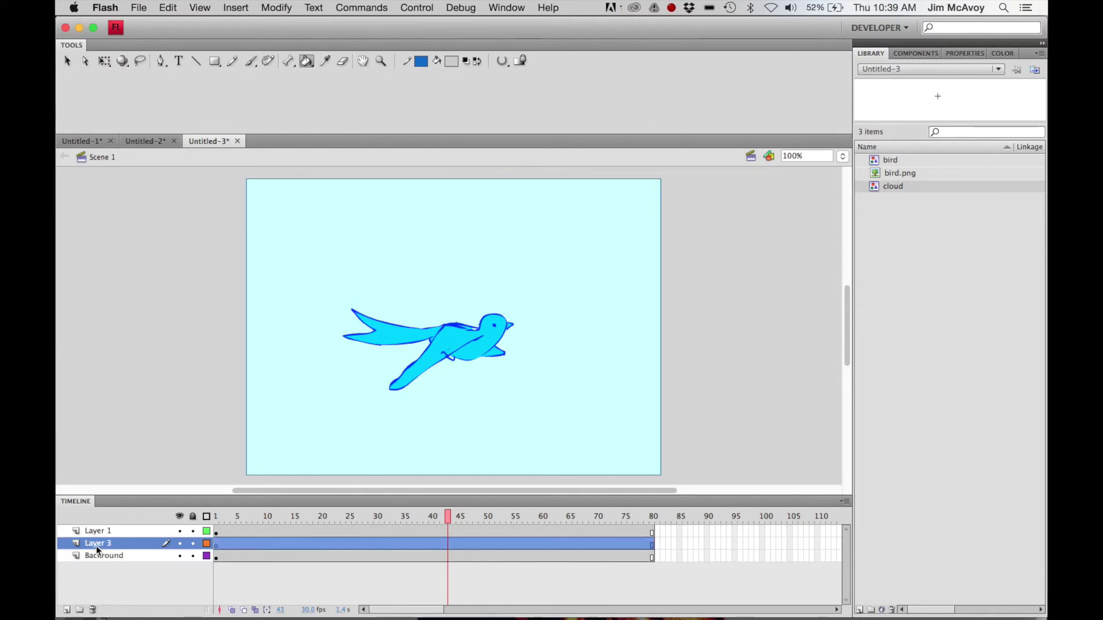
{"action": "type", "text": "Cloud"}
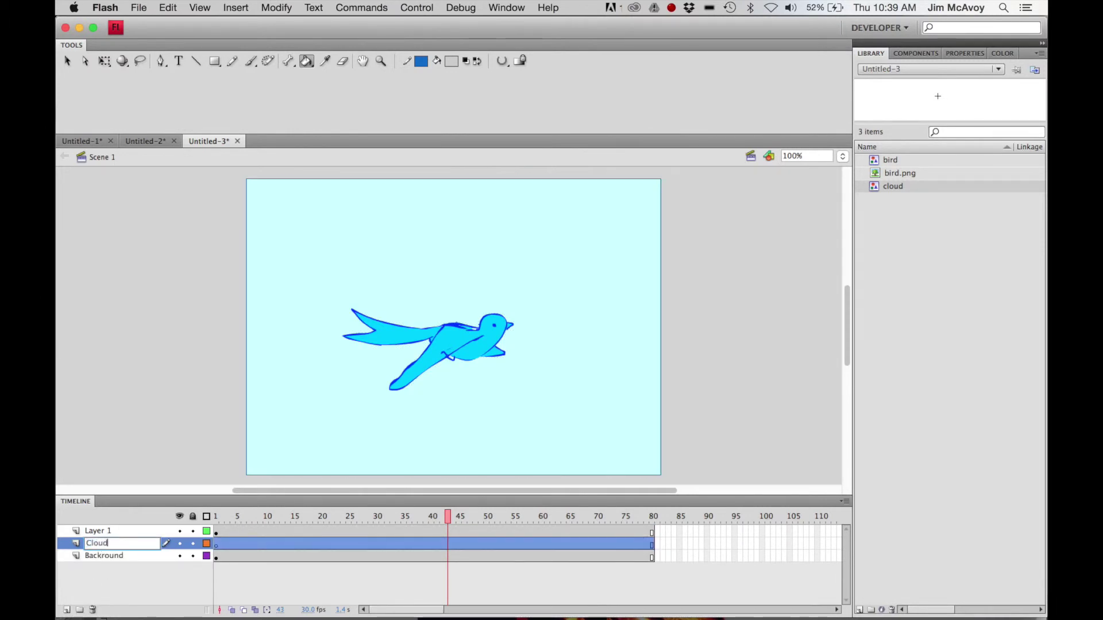
{"action": "key", "text": "Return"}
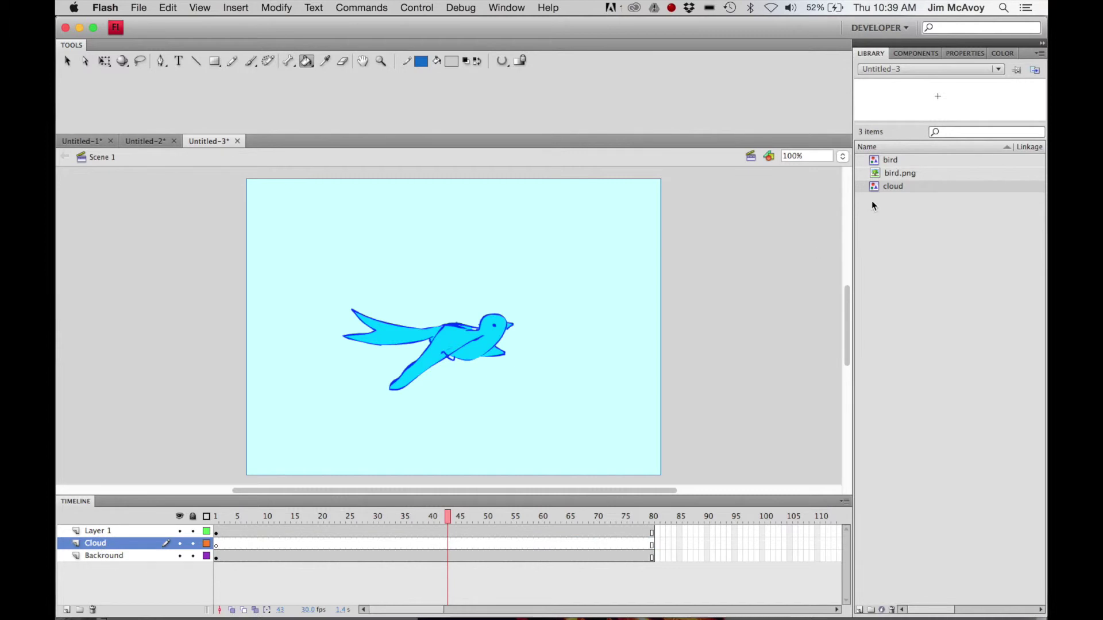
Place the cloud symbol on the Cloud layer, scaled to about 424 by 117 px and overlapping the stage's right edge above bird level.
{"action": "left_click_drag", "start_coordinate": [874, 186], "coordinate": [668, 300]}
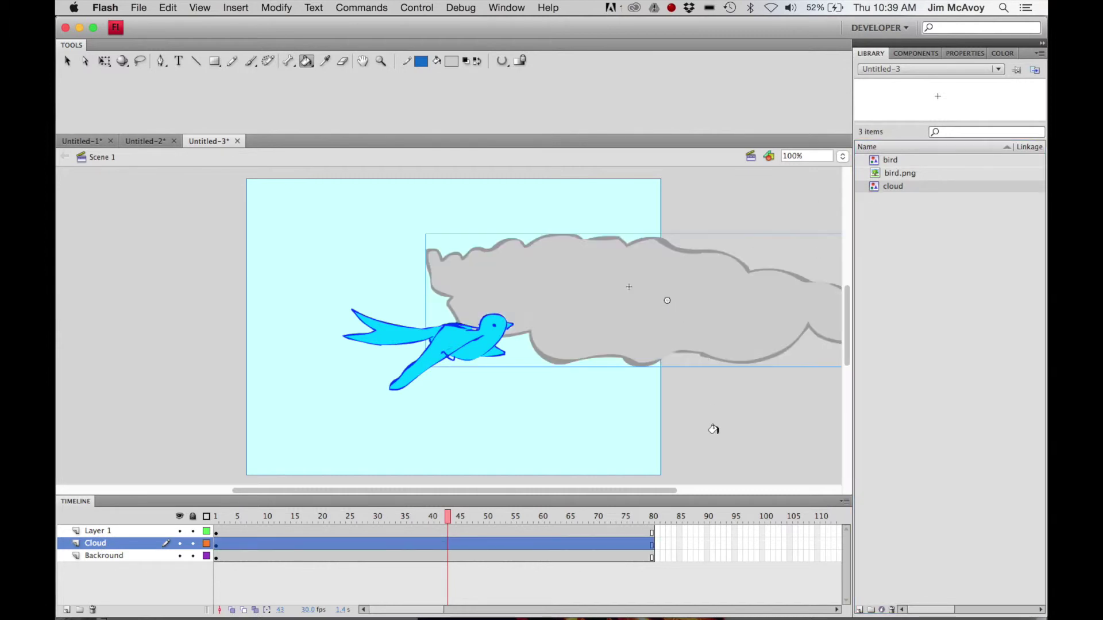
{"action": "left_click", "coordinate": [104, 61]}
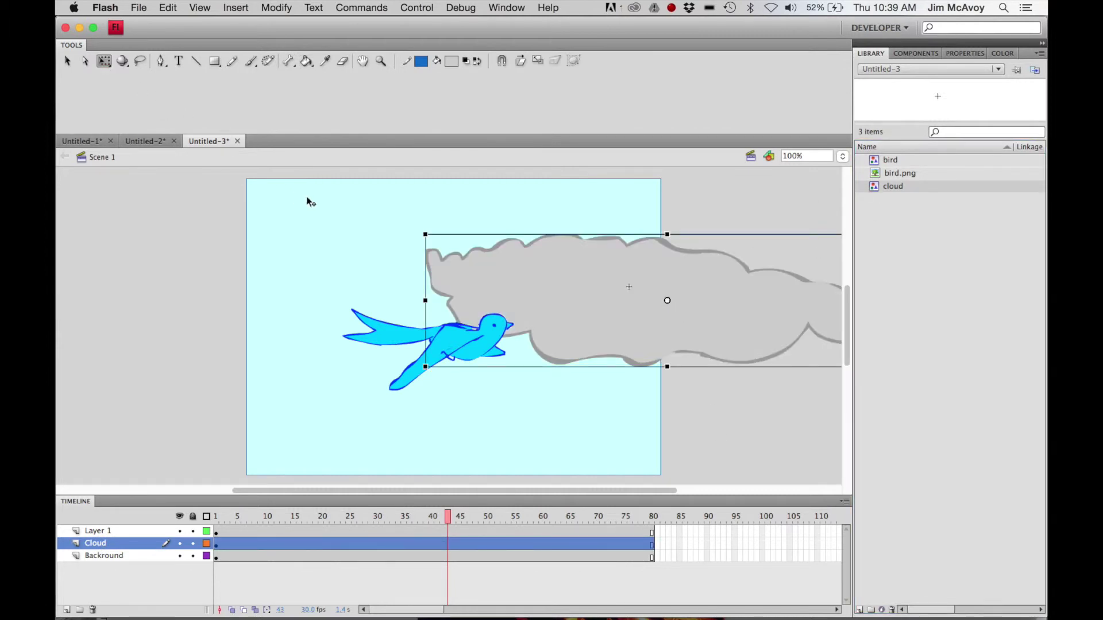
{"action": "left_click_drag", "start_coordinate": [424, 234], "coordinate": [521, 260]}
{"action": "left_click_drag", "start_coordinate": [609, 311], "coordinate": [614, 296]}
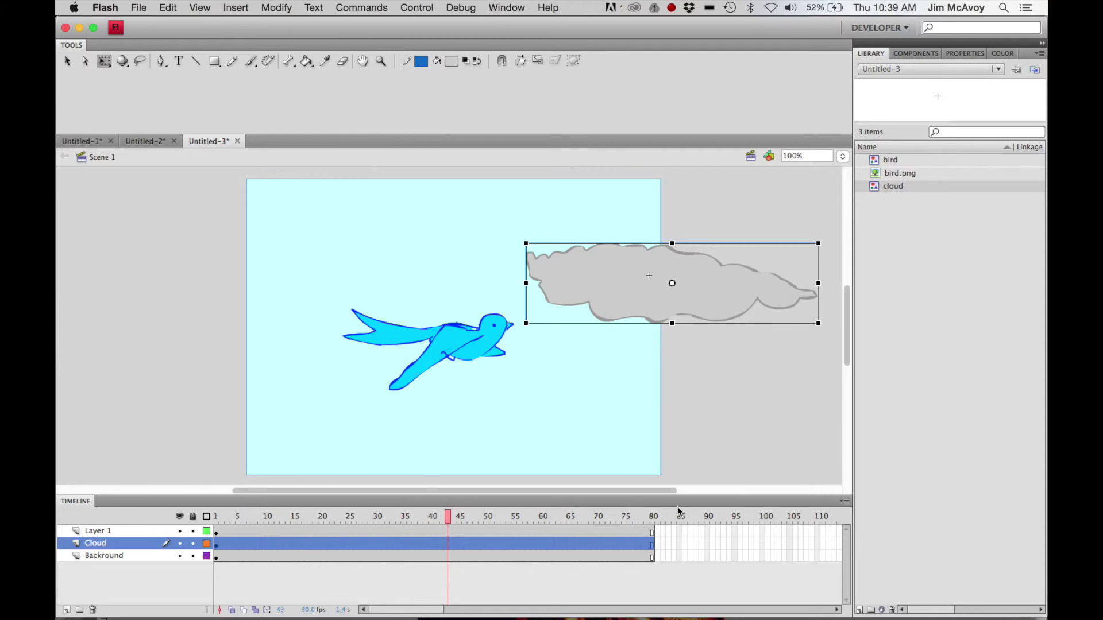
Create a motion tween on the Cloud layer and move the cloud at frame 80 across to the stage's left edge.
{"action": "right_click", "coordinate": [370, 546]}
{"action": "left_click", "coordinate": [457, 547]}
{"action": "left_click_drag", "start_coordinate": [446, 518], "coordinate": [653, 520]}
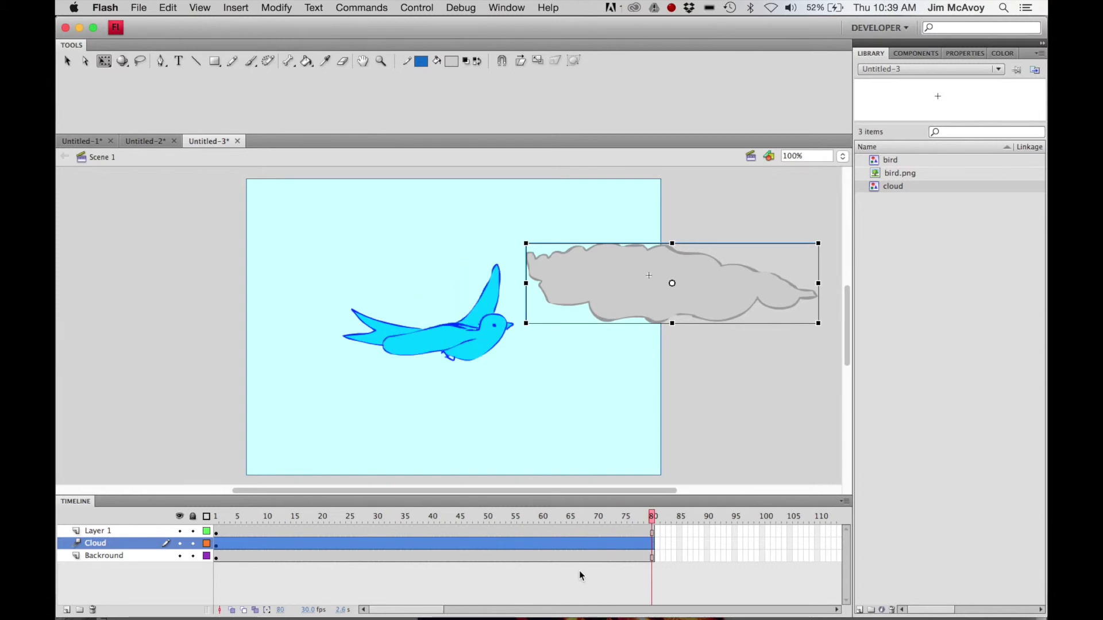
{"action": "left_click_drag", "start_coordinate": [631, 295], "coordinate": [287, 303]}
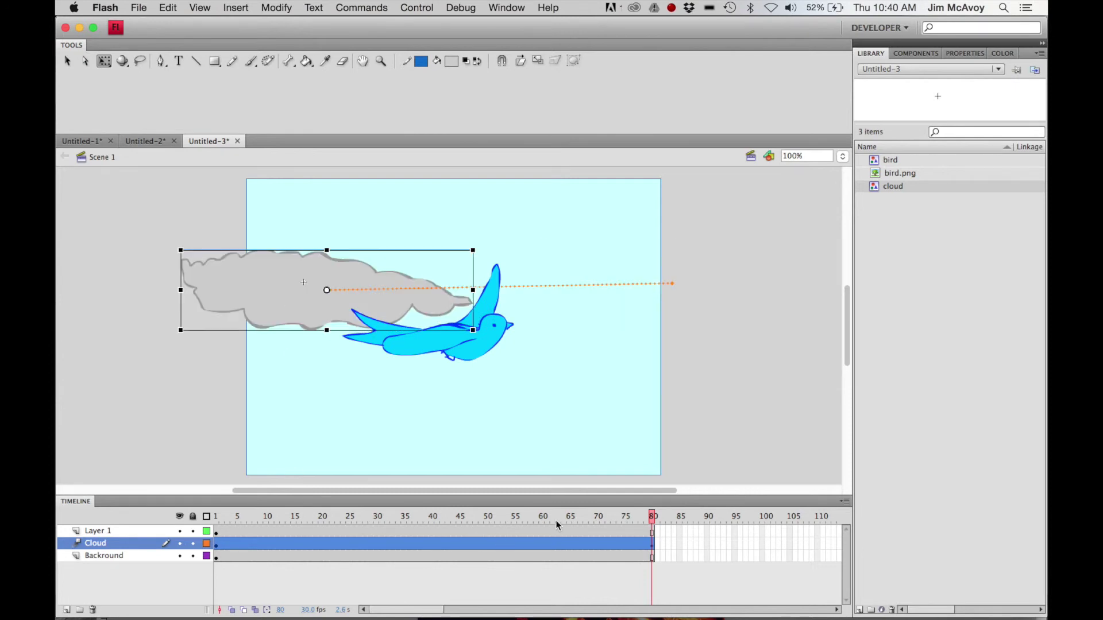
Return to frame 1, test the movie with the drifting cloud, and close the preview.
{"action": "left_click_drag", "start_coordinate": [653, 519], "coordinate": [177, 519]}
{"action": "key", "text": "super+Return"}
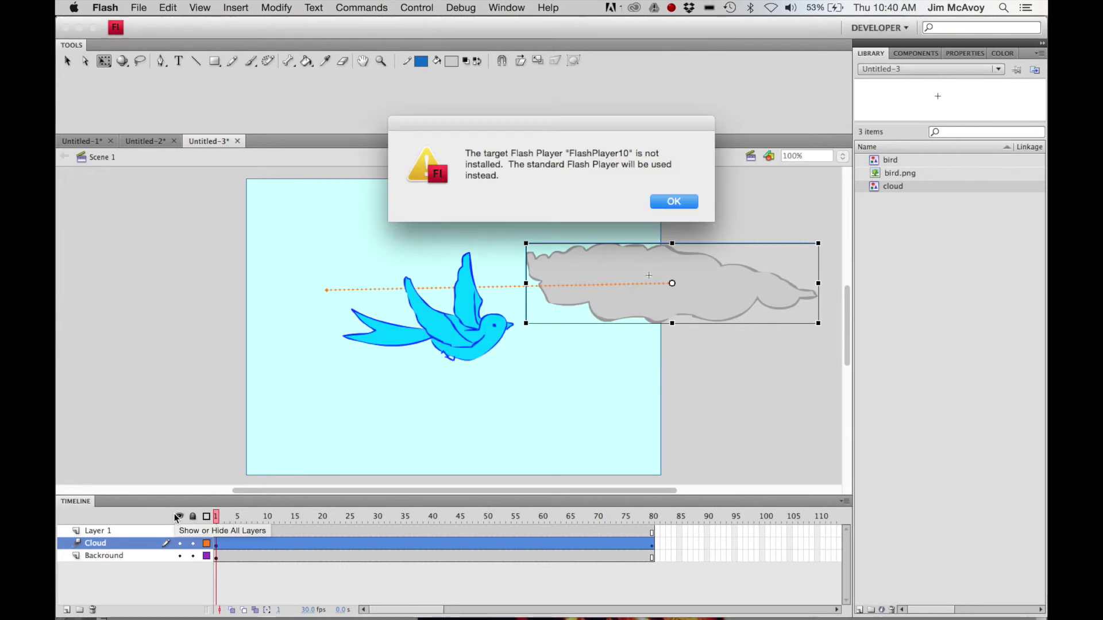
{"action": "key", "text": "Return"}
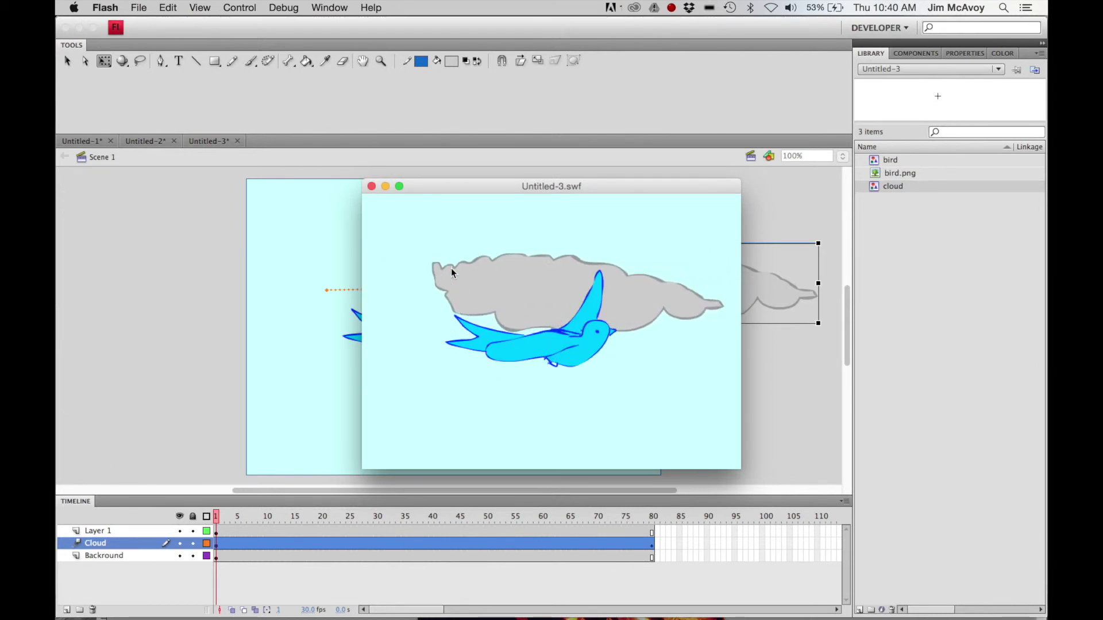
{"action": "left_click", "coordinate": [371, 186]}
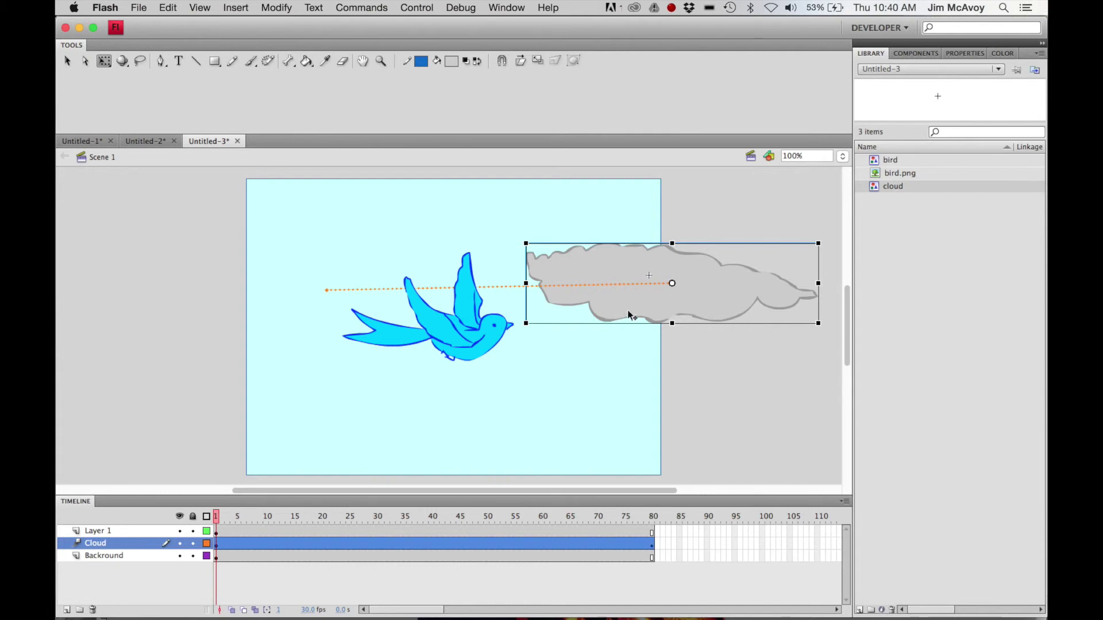
Change the cloud instance's behavior to Movie Clip.
{"action": "left_click", "coordinate": [963, 55]}
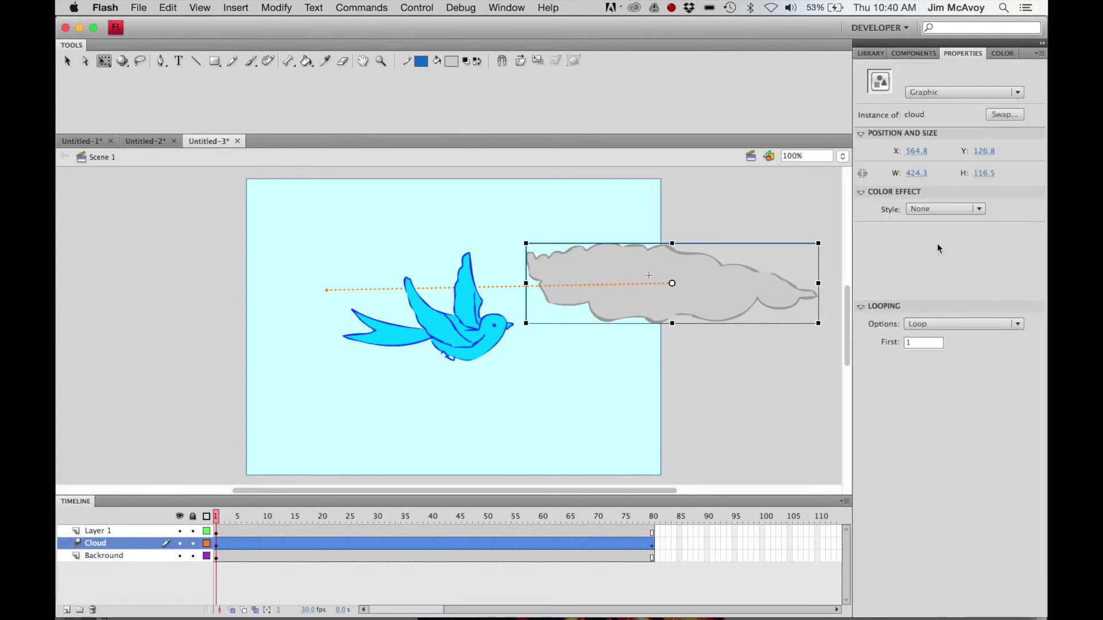
{"action": "left_click", "coordinate": [936, 94]}
{"action": "left_click", "coordinate": [935, 106]}
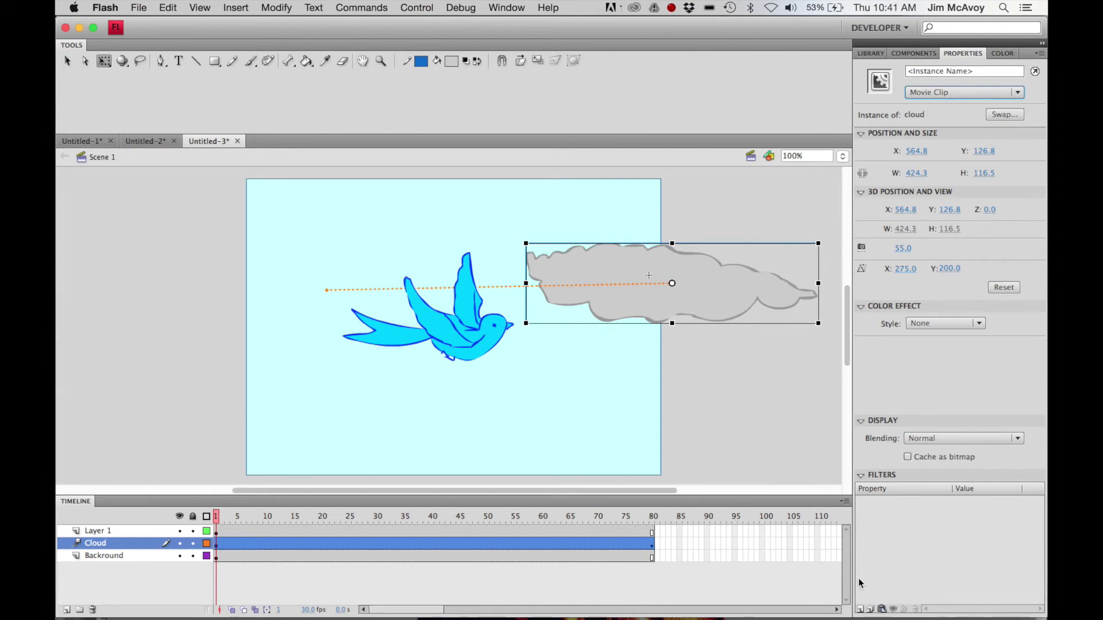
Add a Blur filter to the cloud with Blur X and Blur Y at 16 px.
{"action": "left_click", "coordinate": [862, 610]}
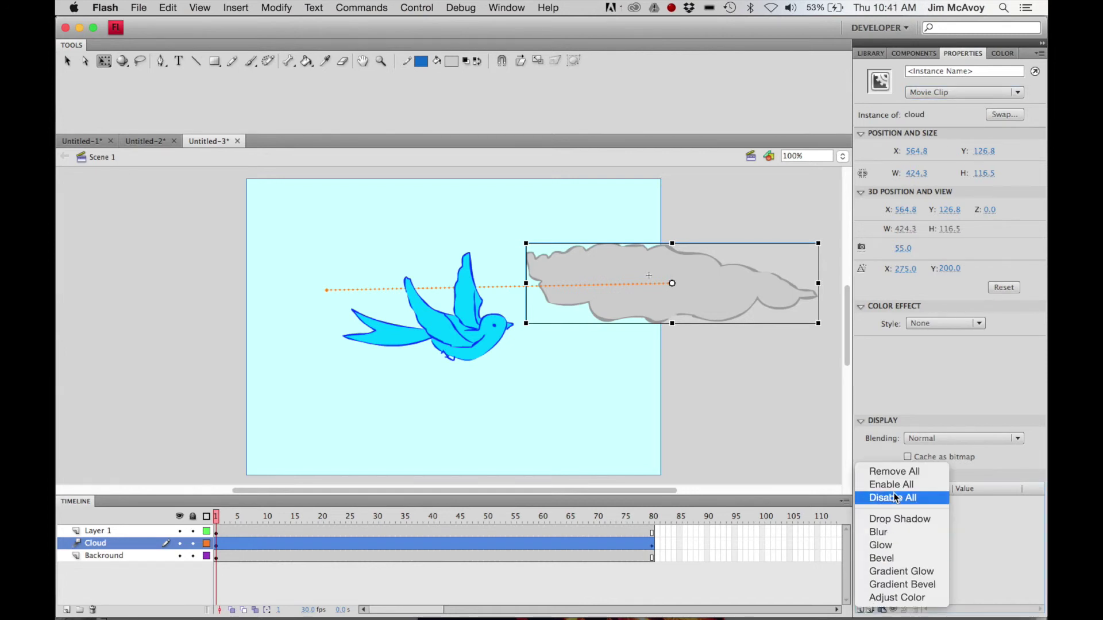
{"action": "left_click", "coordinate": [891, 537]}
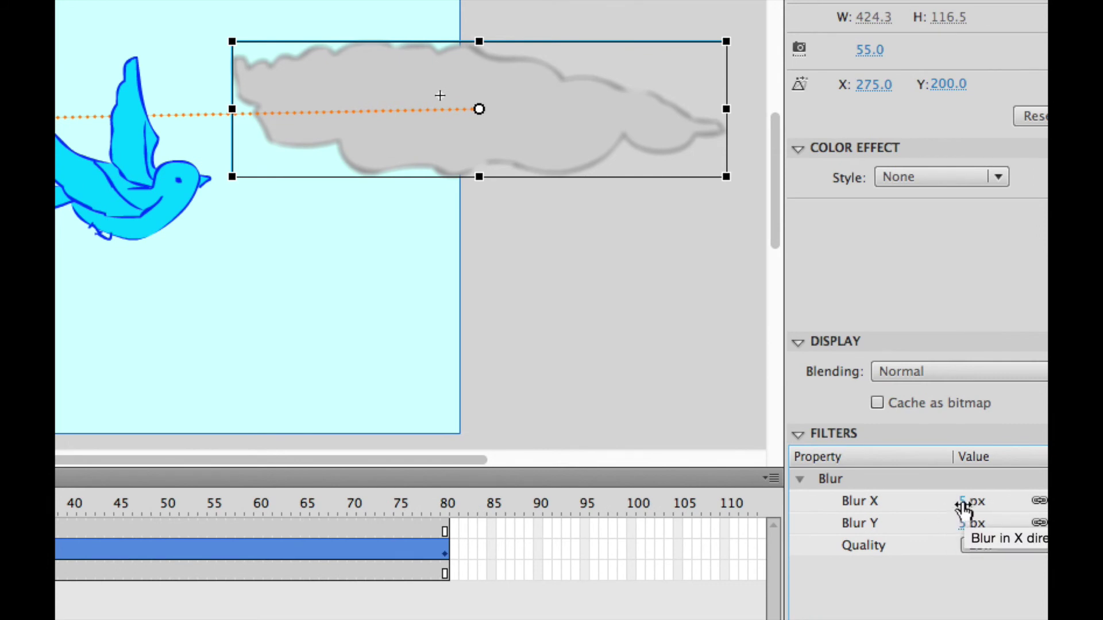
{"action": "left_click", "coordinate": [964, 508]}
{"action": "type", "text": "15"}
{"action": "key", "text": "Return"}
{"action": "left_click_drag", "start_coordinate": [977, 506], "coordinate": [978, 508]}
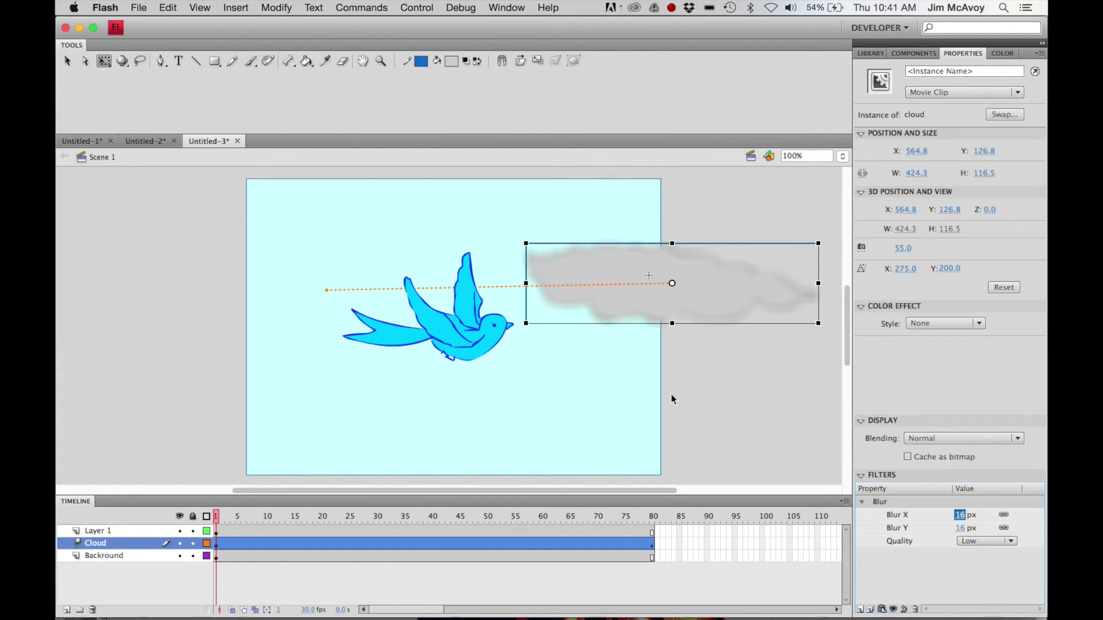
Test the movie with the blurred cloud and close the preview.
{"action": "key", "text": "super+Return"}
{"action": "key", "text": "Return"}
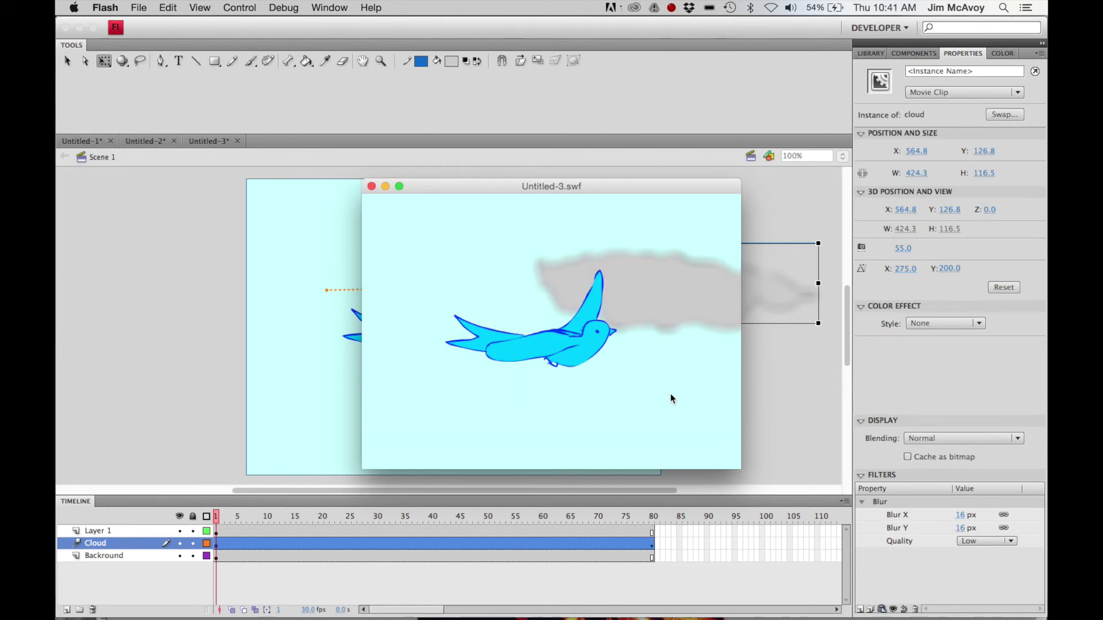
{"action": "key", "text": "super+w"}
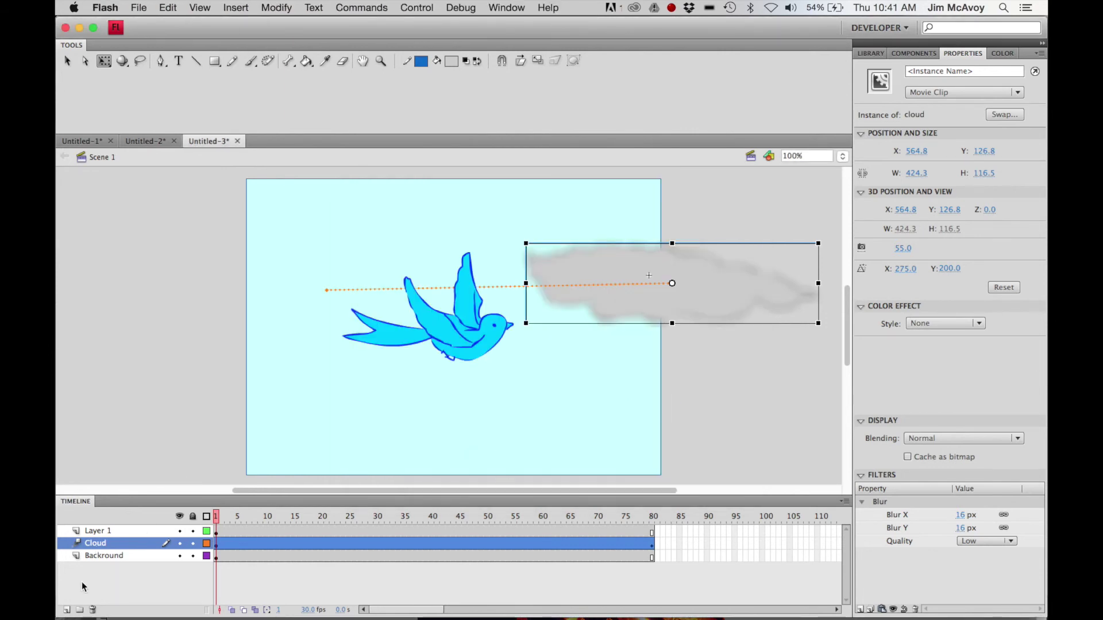
Add a new layer to Scene 1 and place it above Layer 1.
{"action": "left_click", "coordinate": [67, 610]}
{"action": "left_click_drag", "start_coordinate": [114, 547], "coordinate": [112, 527]}
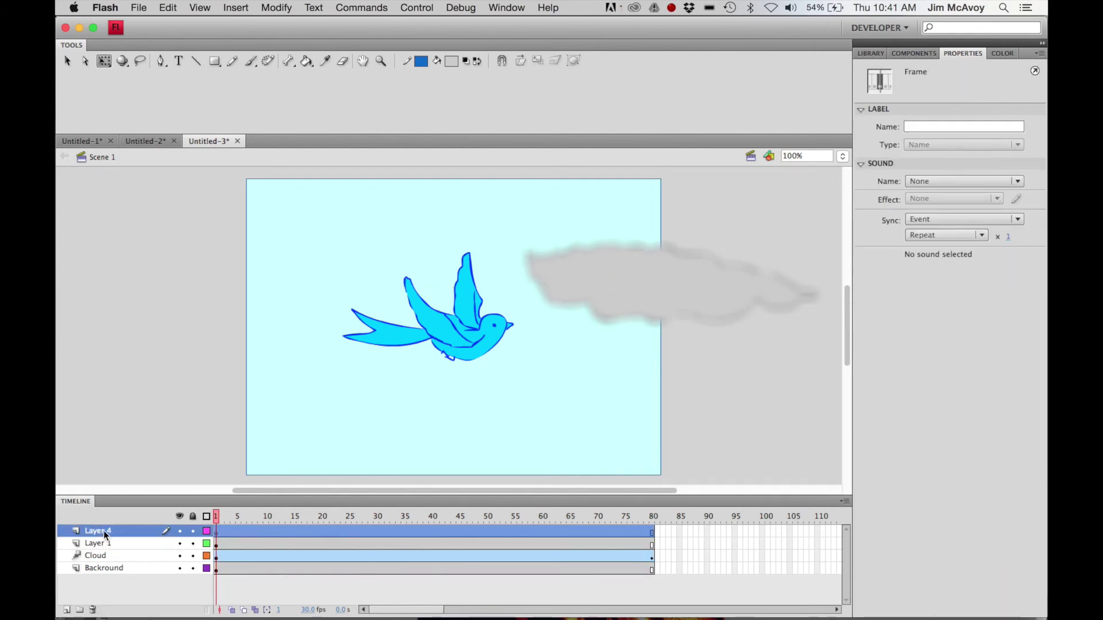
Rename the new layer above Layer 1 as Cloud 2.
{"action": "double_click", "coordinate": [103, 531]}
{"action": "type", "text": "Clou"}
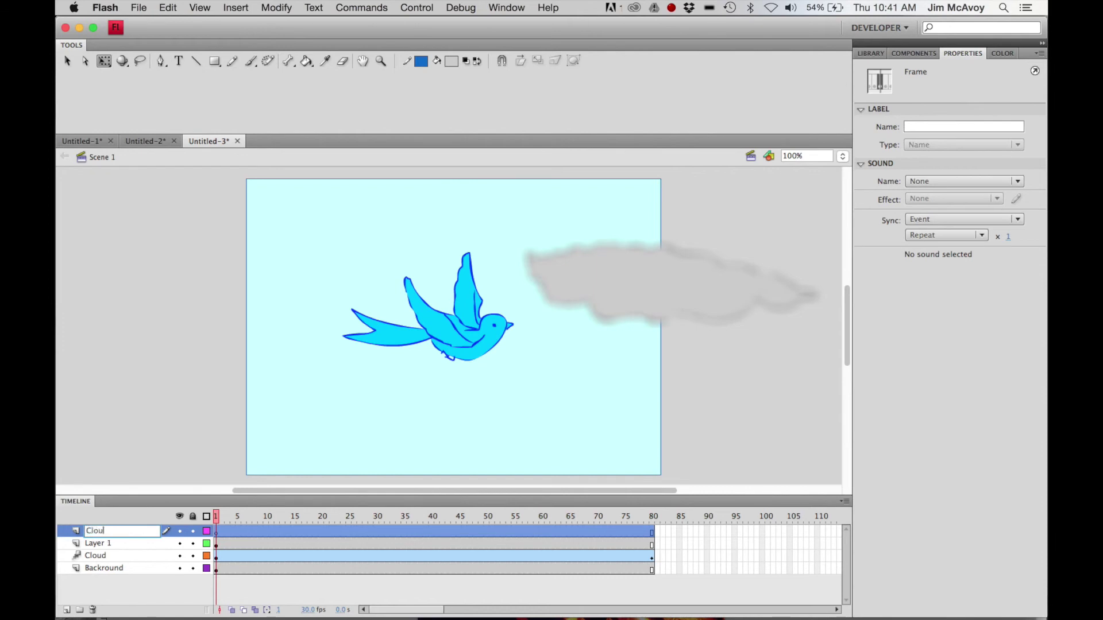
{"action": "type", "text": "d 2"}
{"action": "key", "text": "Return"}
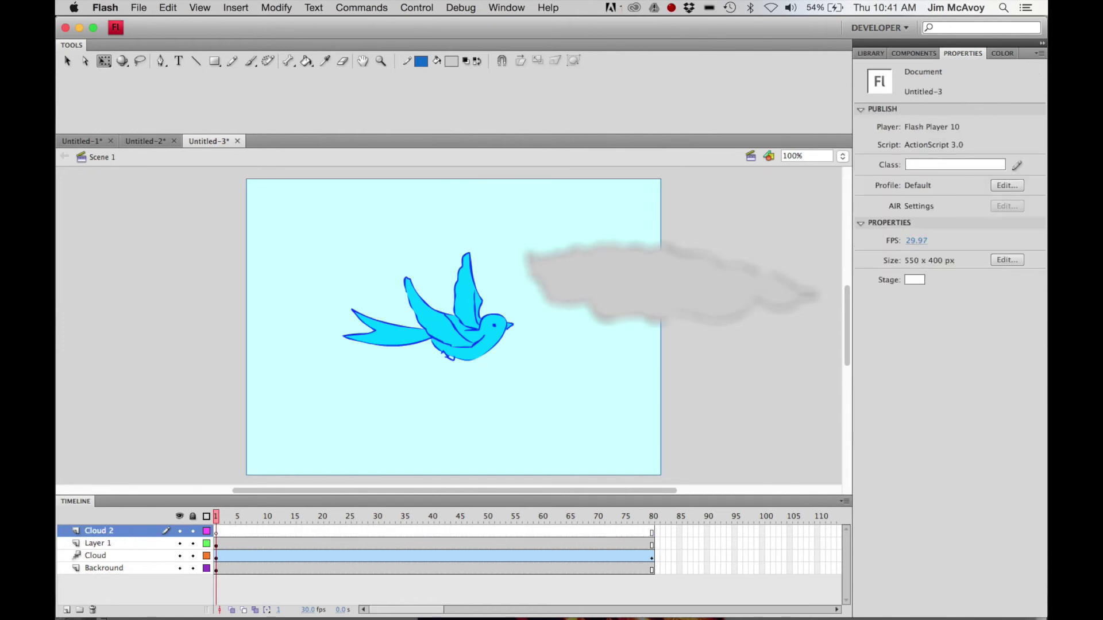
Place another instance of the cloud symbol on the Cloud 2 layer, below the existing blurred cloud.
{"action": "left_click", "coordinate": [870, 53]}
{"action": "left_click_drag", "start_coordinate": [875, 191], "coordinate": [666, 257]}
{"action": "left_click_drag", "start_coordinate": [630, 322], "coordinate": [623, 380]}
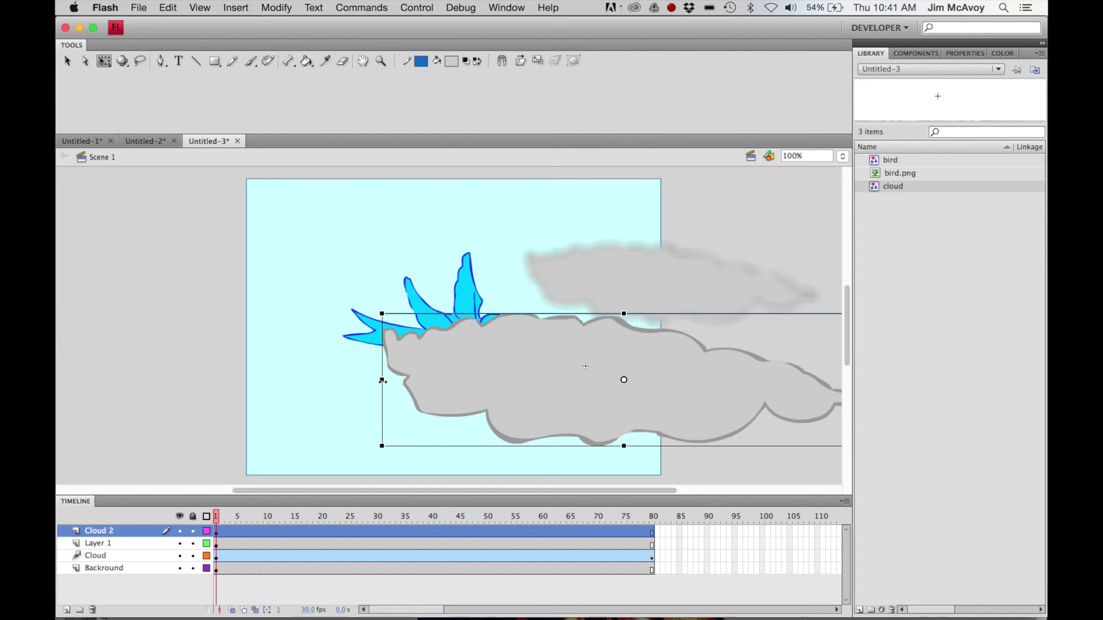
Narrow the second cloud to about half its width, flip it horizontally and rotate it slightly clockwise.
{"action": "left_click_drag", "start_coordinate": [382, 381], "coordinate": [515, 395]}
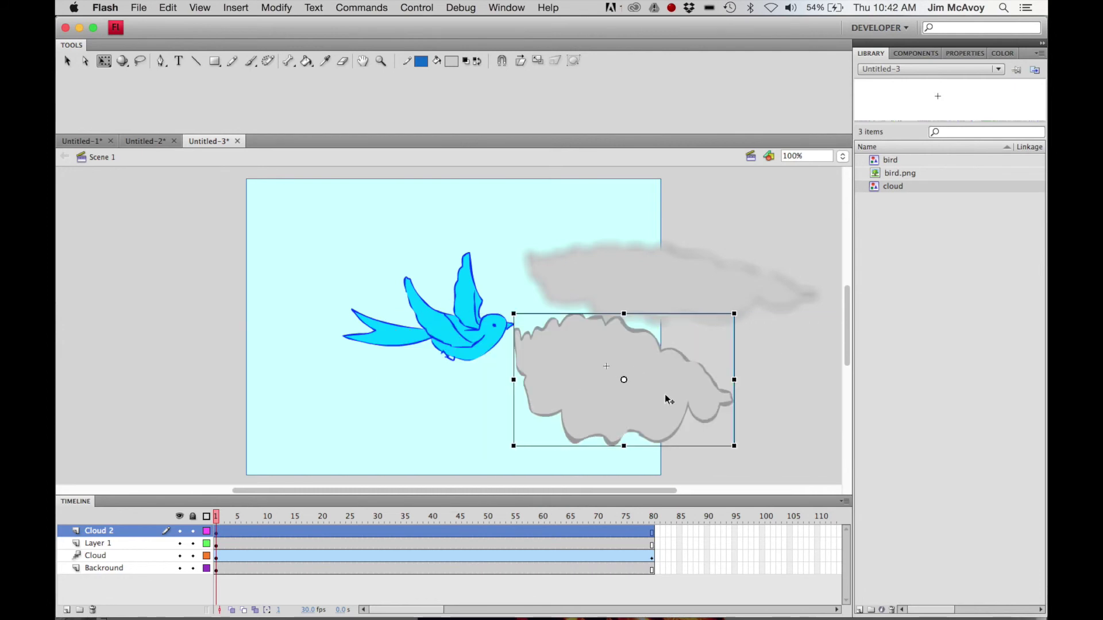
{"action": "left_click_drag", "start_coordinate": [733, 380], "coordinate": [503, 382]}
{"action": "left_click_drag", "start_coordinate": [634, 390], "coordinate": [631, 385]}
{"action": "left_click_drag", "start_coordinate": [735, 300], "coordinate": [744, 347]}
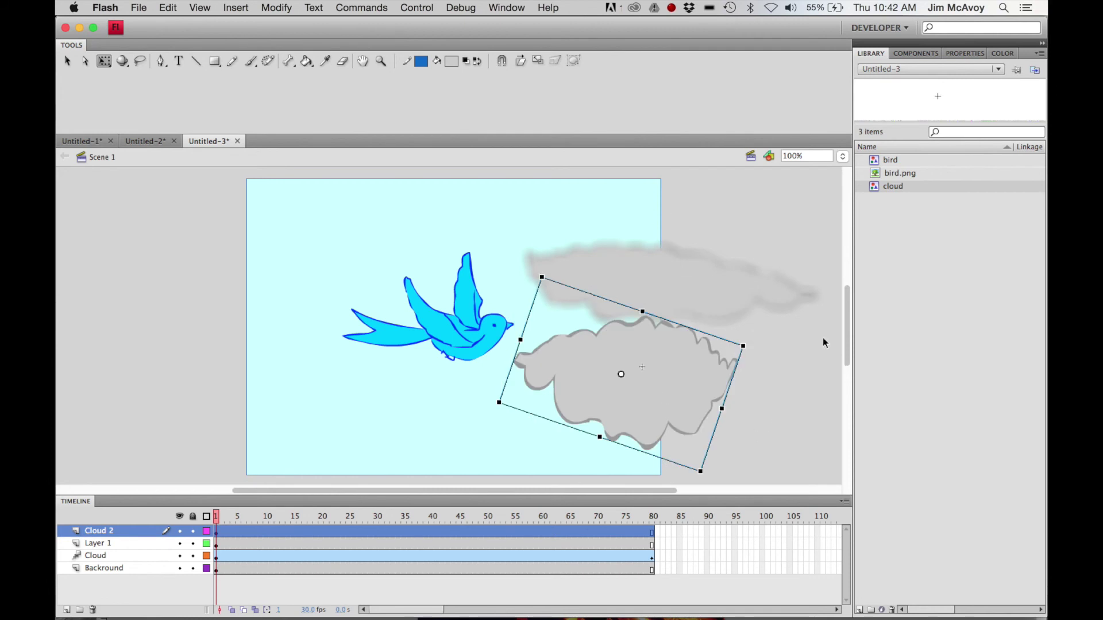
Change the second cloud instance's behavior to Movie Clip.
{"action": "left_click", "coordinate": [957, 53]}
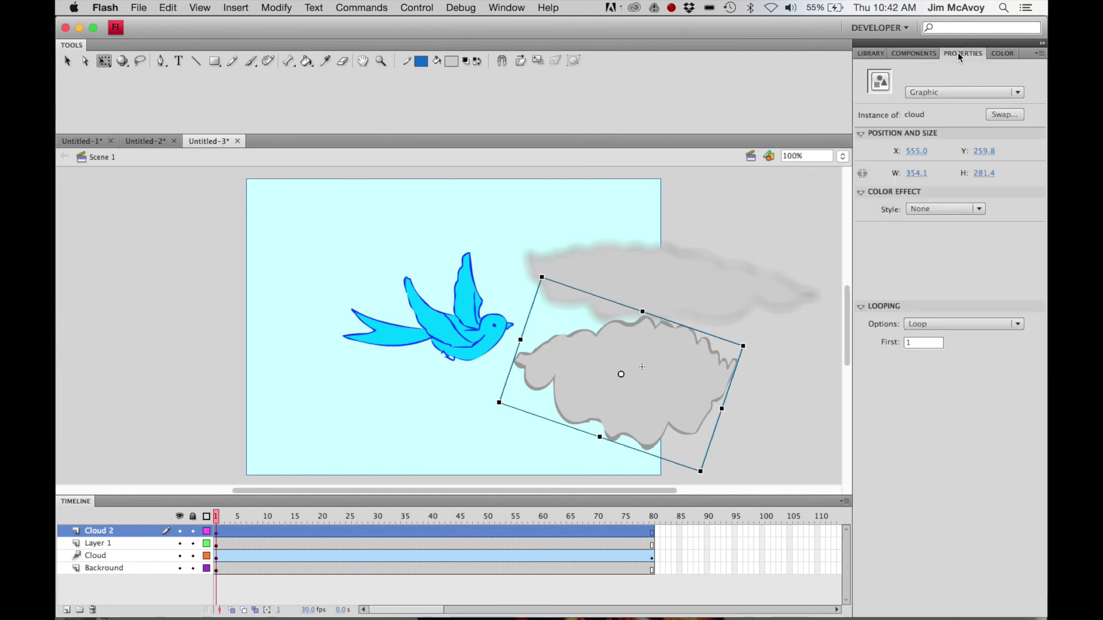
{"action": "left_click", "coordinate": [951, 92]}
{"action": "left_click", "coordinate": [947, 105]}
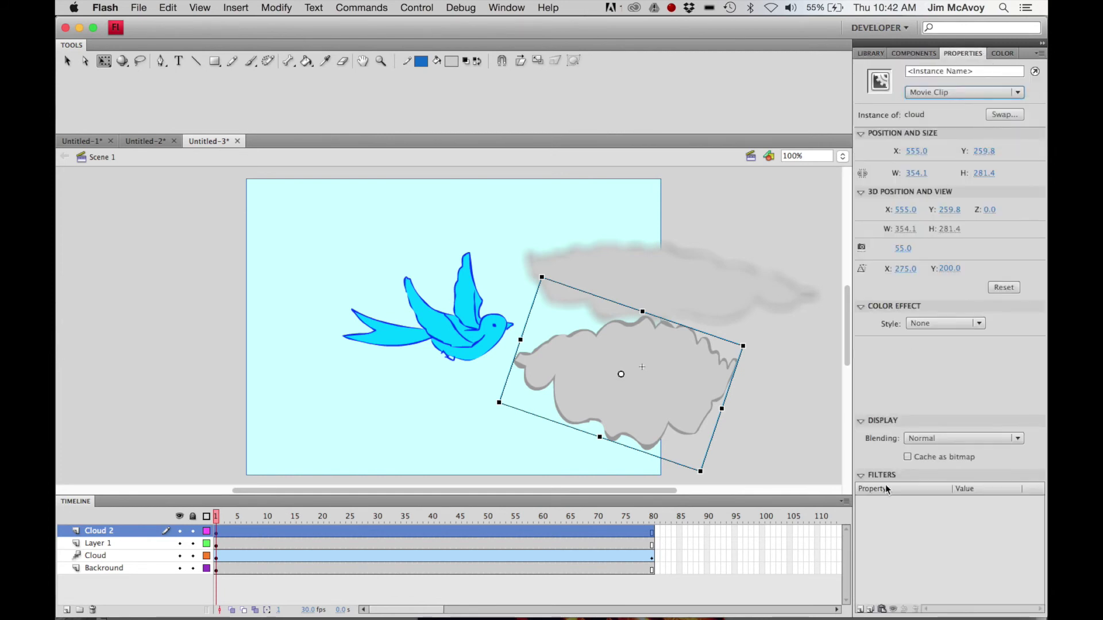
Add a Blur filter to the second cloud with Blur X and Blur Y at 12 px.
{"action": "left_click", "coordinate": [862, 609]}
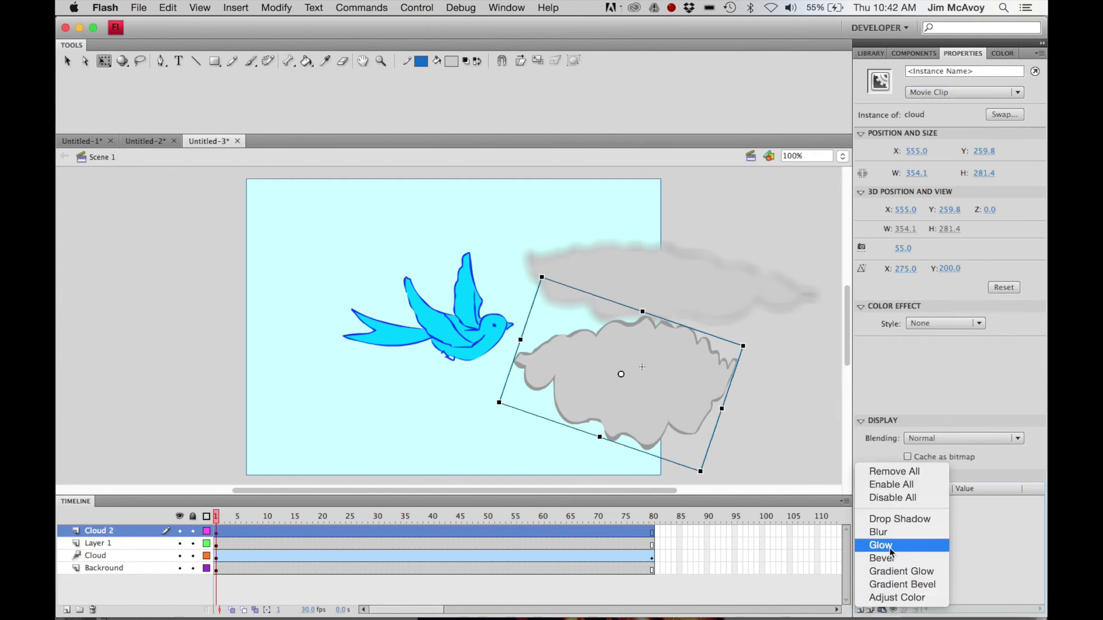
{"action": "left_click", "coordinate": [882, 532]}
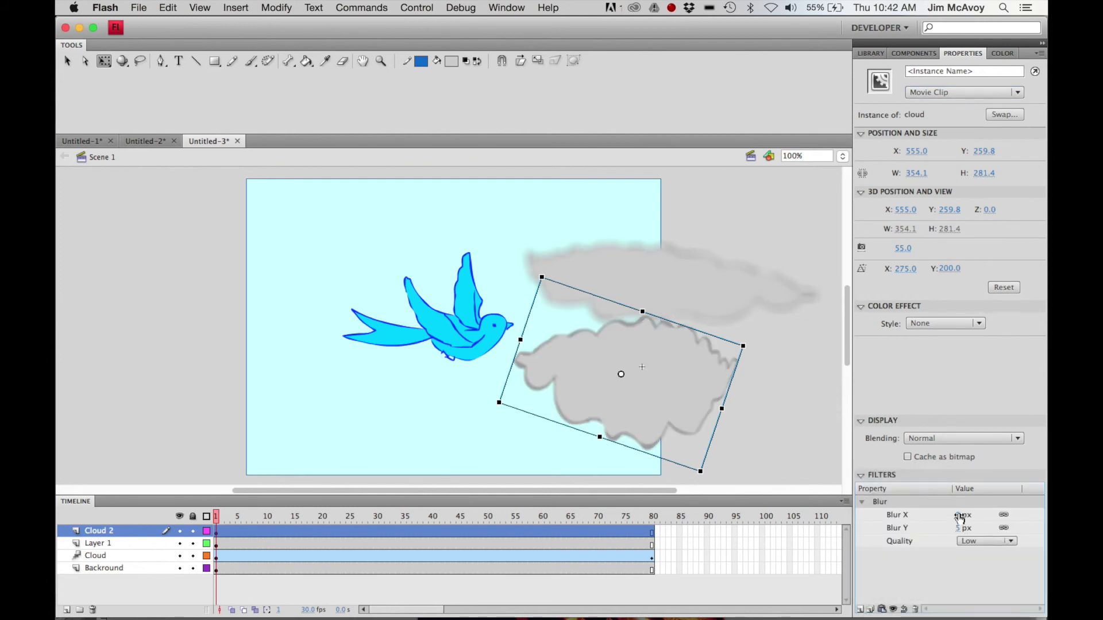
{"action": "left_click_drag", "start_coordinate": [959, 517], "coordinate": [967, 516]}
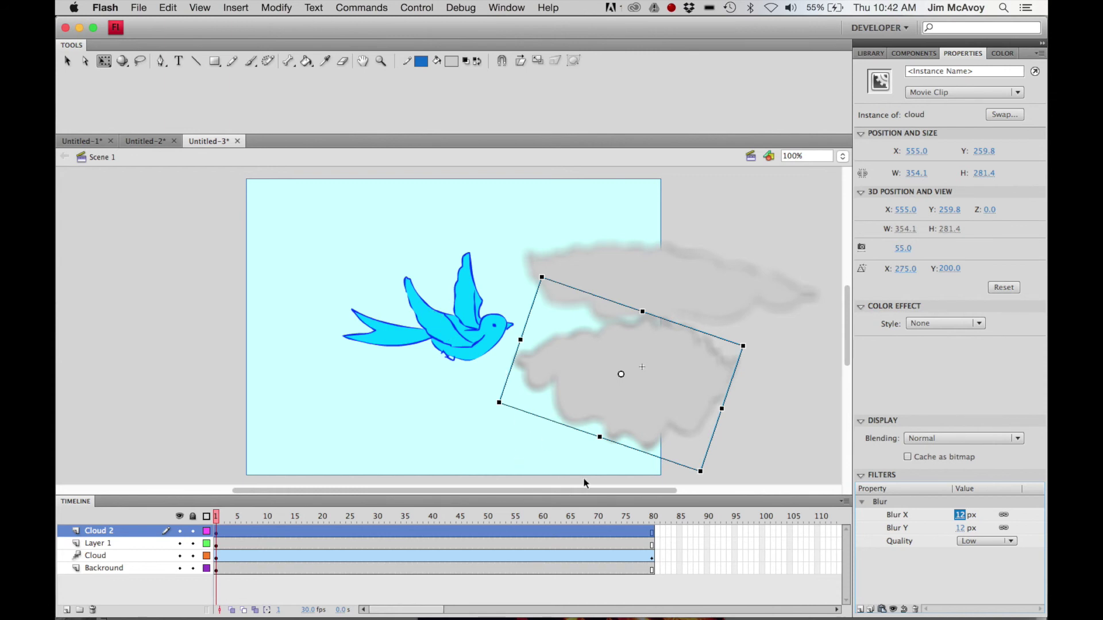
Create a motion tween on the Cloud 2 layer and move the cloud leftward to about X 170.8 at frame 80.
{"action": "right_click", "coordinate": [401, 533]}
{"action": "left_click", "coordinate": [422, 541]}
{"action": "left_click_drag", "start_coordinate": [221, 521], "coordinate": [673, 539]}
{"action": "left_click_drag", "start_coordinate": [598, 423], "coordinate": [336, 425]}
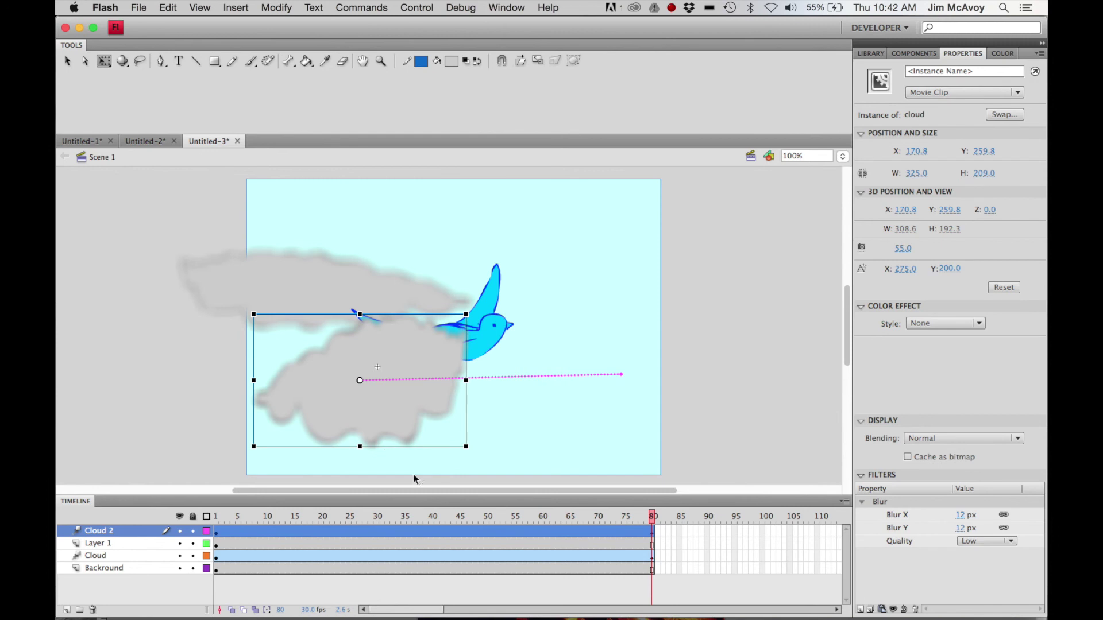
Test the movie with both drifting clouds and close the preview.
{"action": "key", "text": "super+Return"}
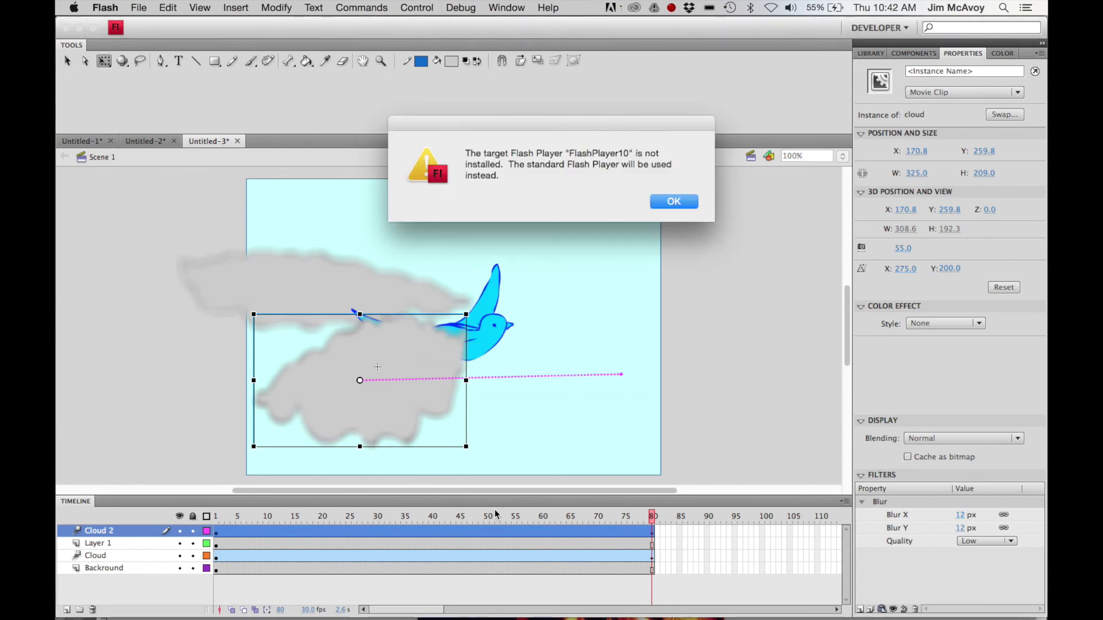
{"action": "key", "text": "Return"}
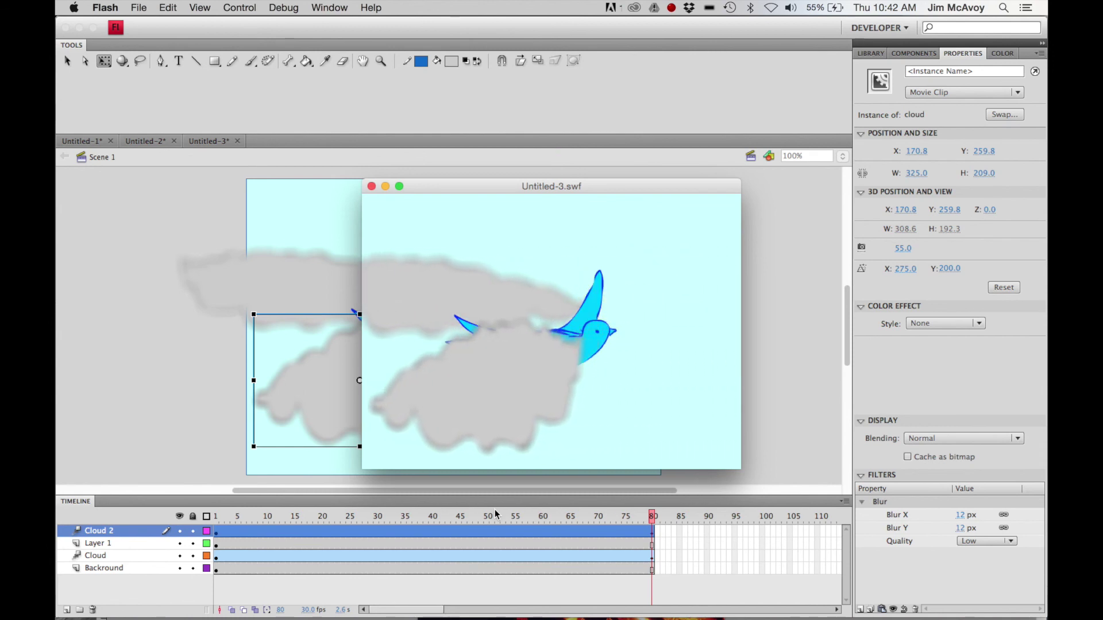
{"action": "left_click", "coordinate": [372, 187]}
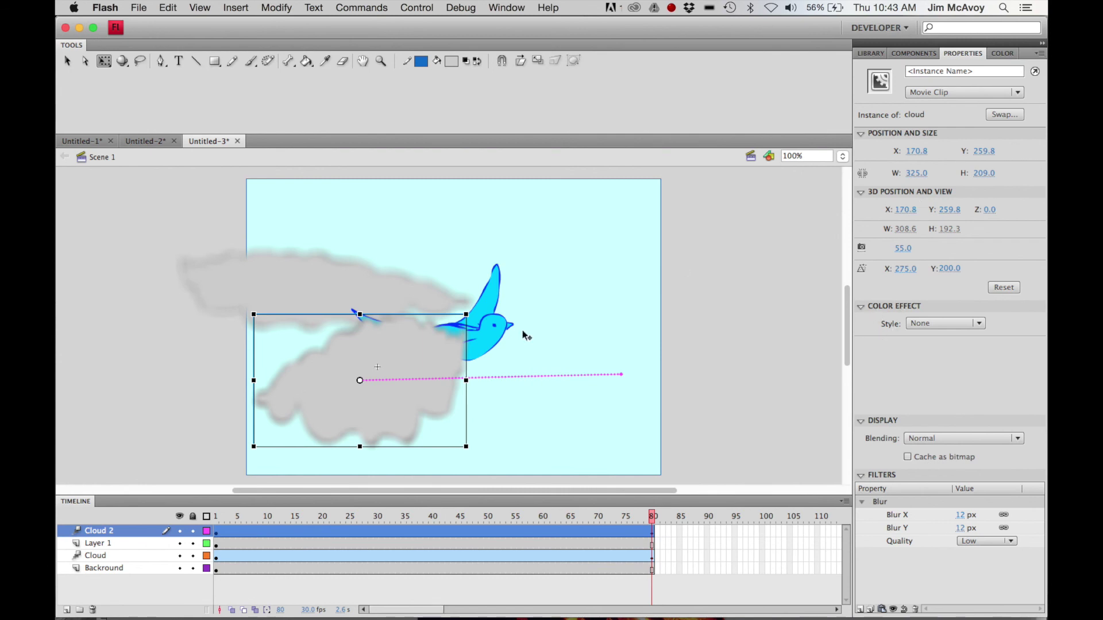
Set the second cloud's Alpha color effect to 76% at frame 80 and test the movie.
{"action": "left_click", "coordinate": [979, 325]}
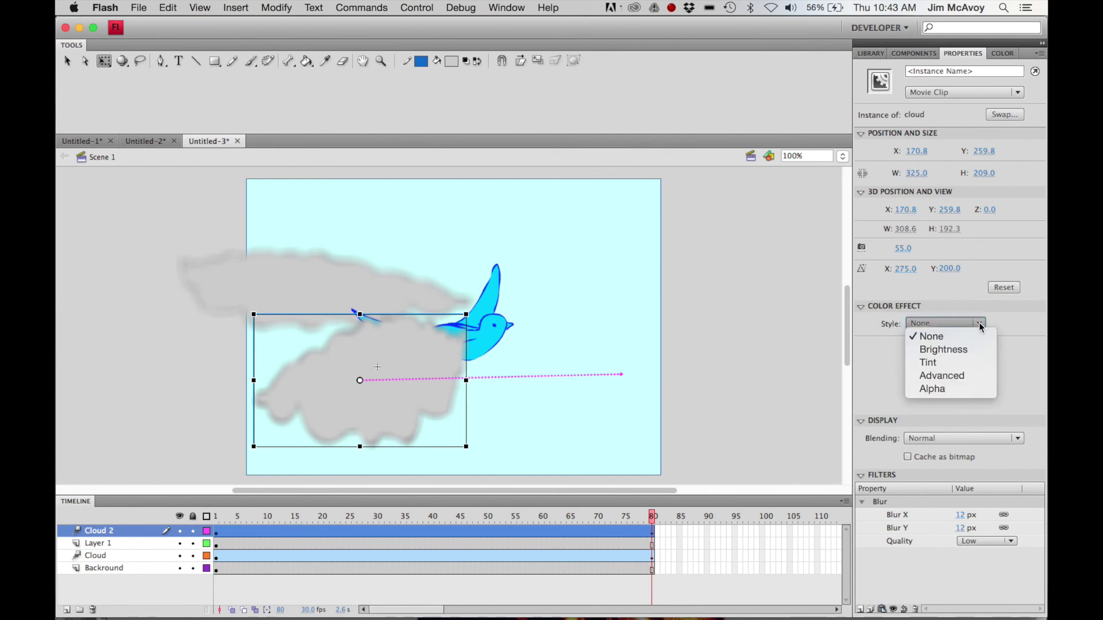
{"action": "left_click", "coordinate": [951, 388]}
{"action": "left_click_drag", "start_coordinate": [972, 348], "coordinate": [966, 348]}
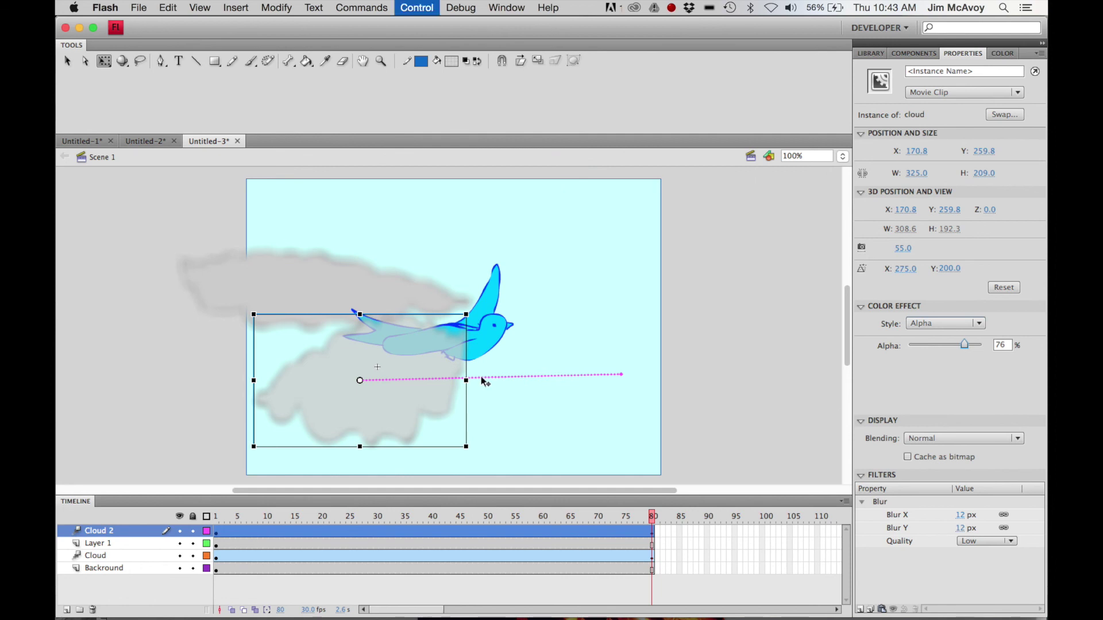
{"action": "key", "text": "super+Return"}
{"action": "left_click", "coordinate": [692, 202]}
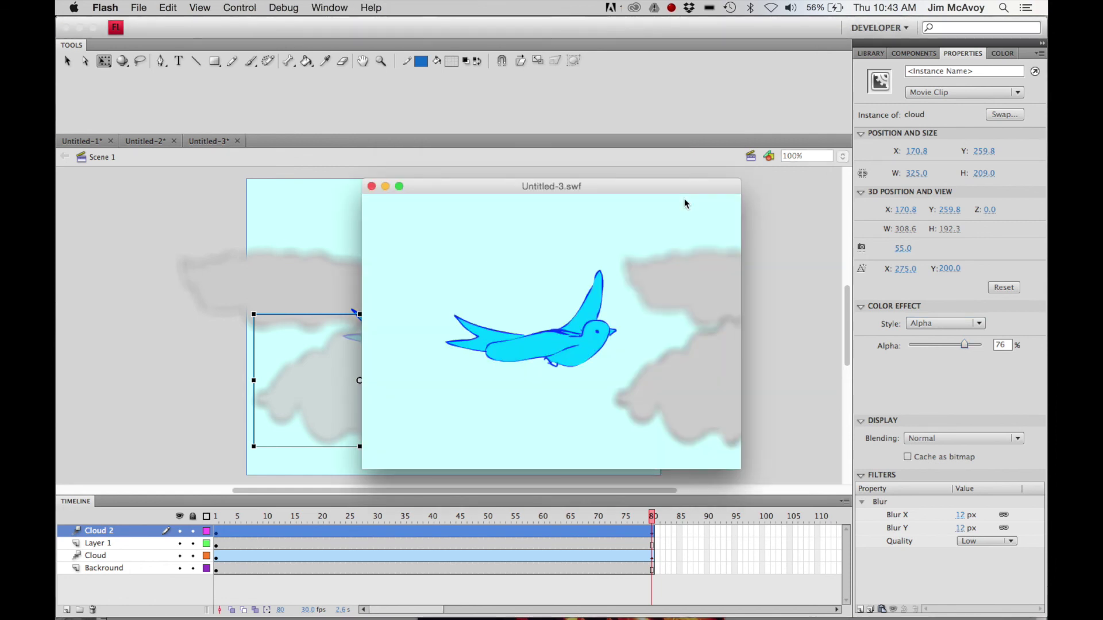